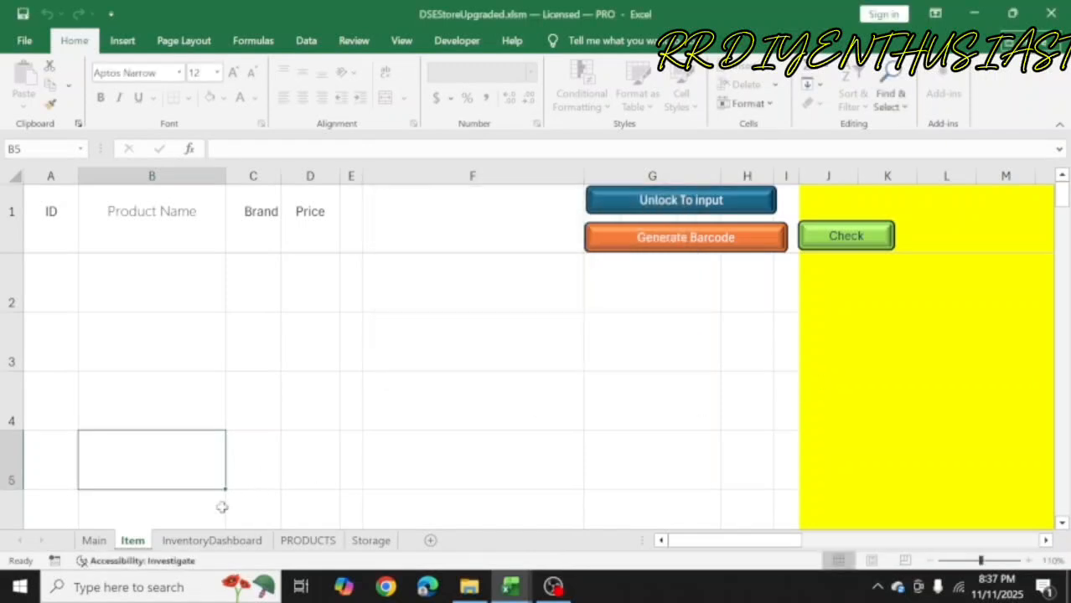
# Step: Check the Product List form from the Main sheet, dismiss its notice, and close the form
pyautogui.click(94, 541)
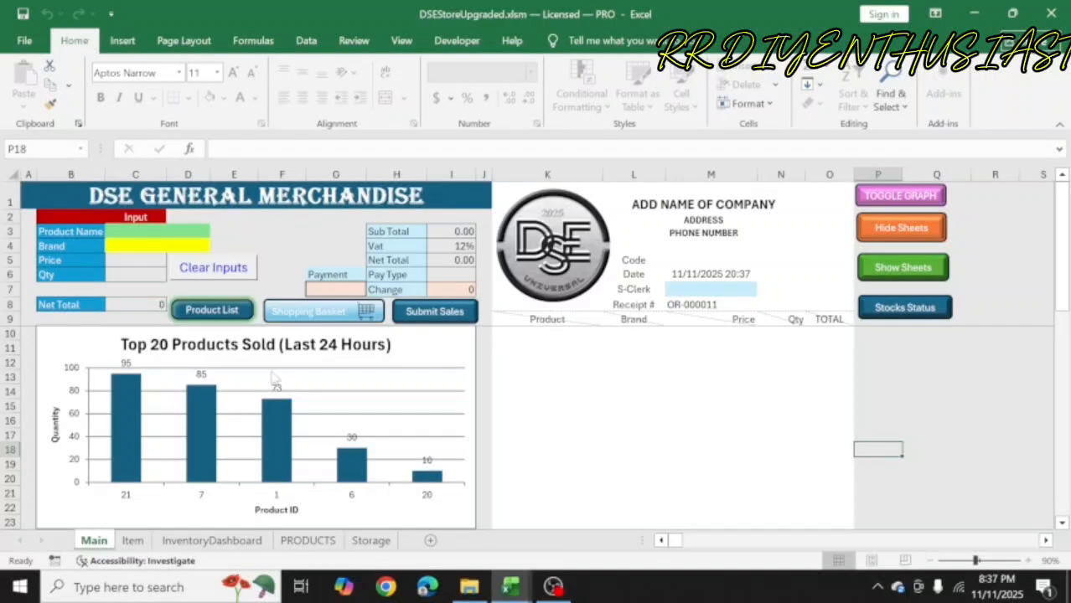
pyautogui.click(212, 313)
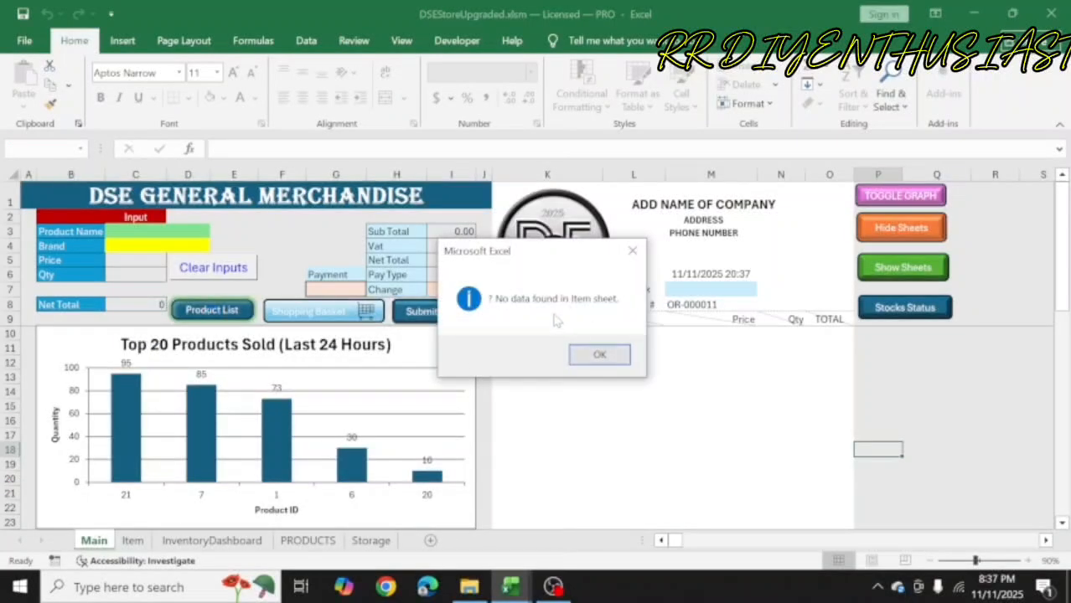
pyautogui.click(597, 353)
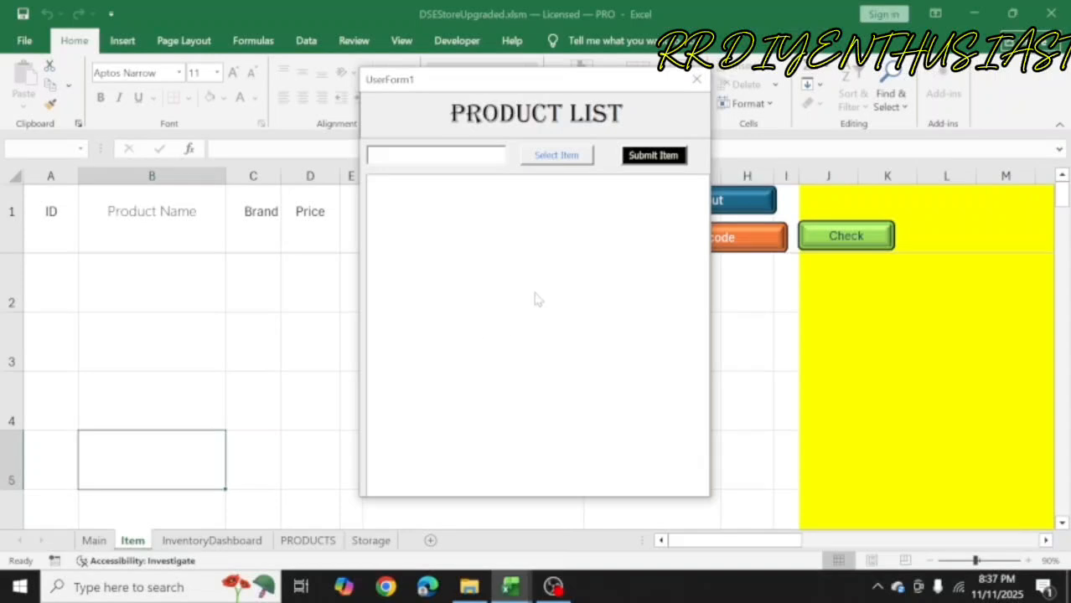
pyautogui.click(695, 81)
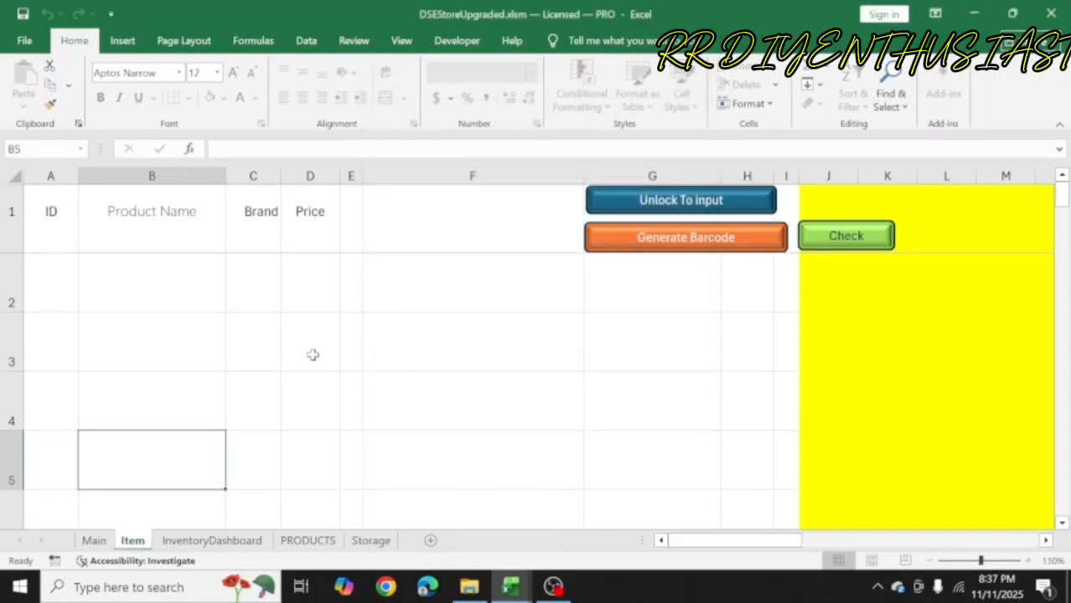
# Step: View the PRODUCTS sheet, then check and close the Product List form on the InventoryDashboard sheet
pyautogui.click(308, 540)
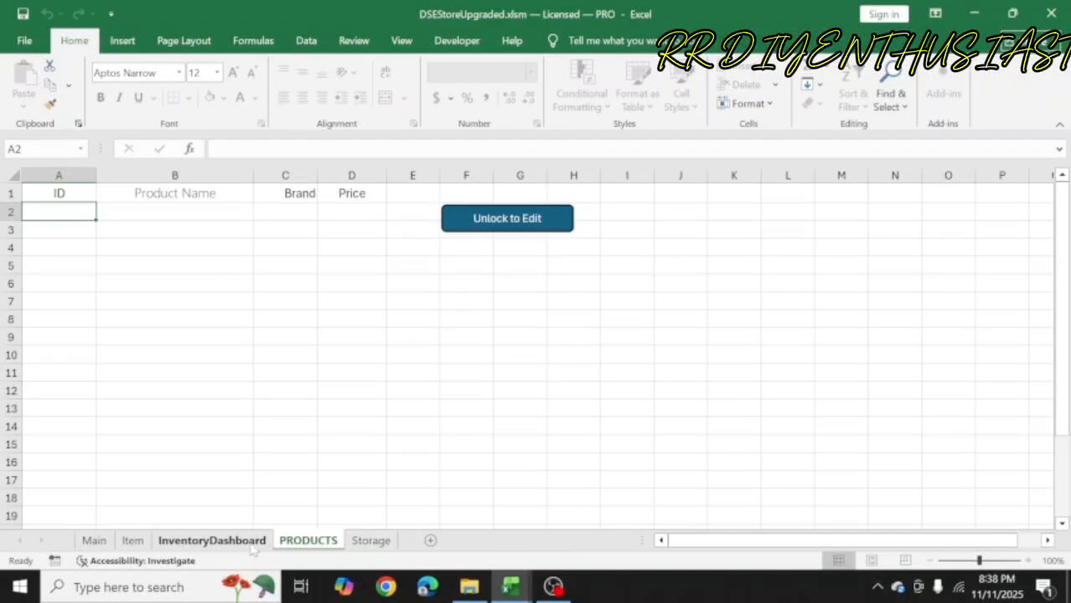
pyautogui.click(211, 540)
pyautogui.click(226, 483)
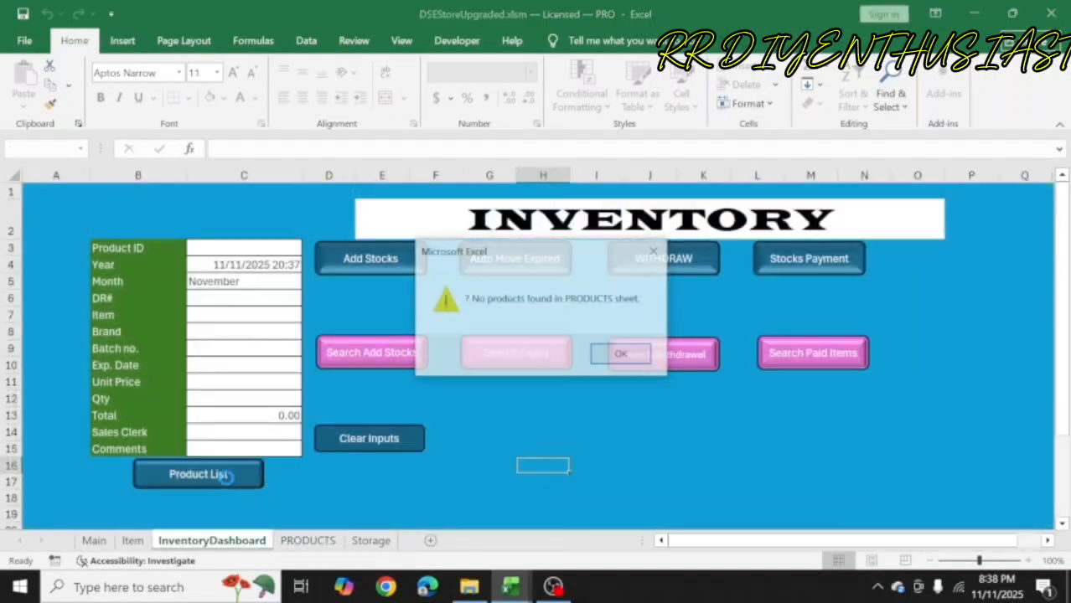
pyautogui.click(621, 362)
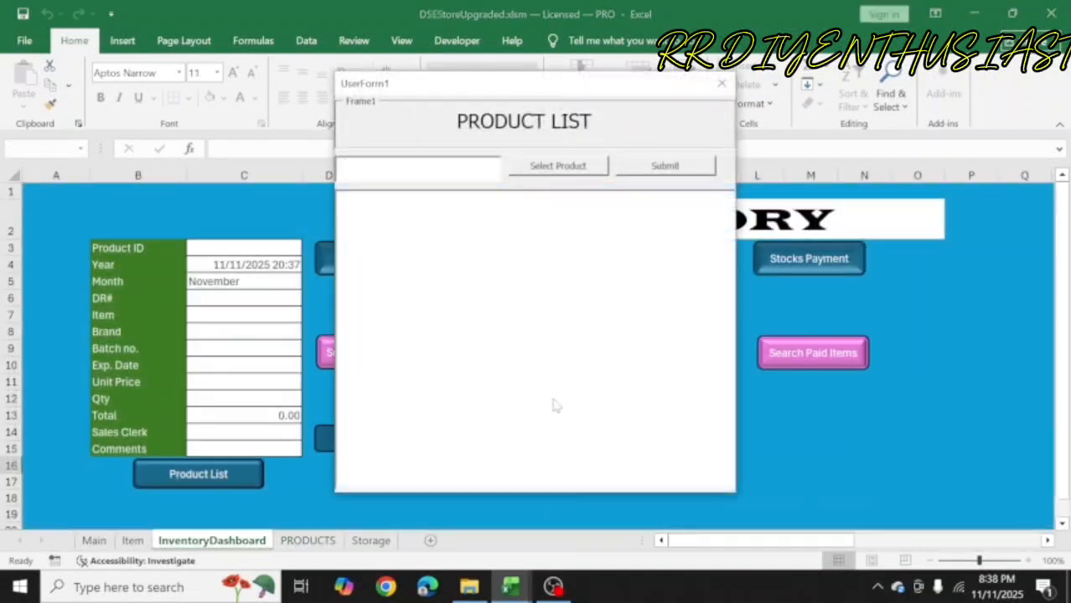
pyautogui.click(722, 84)
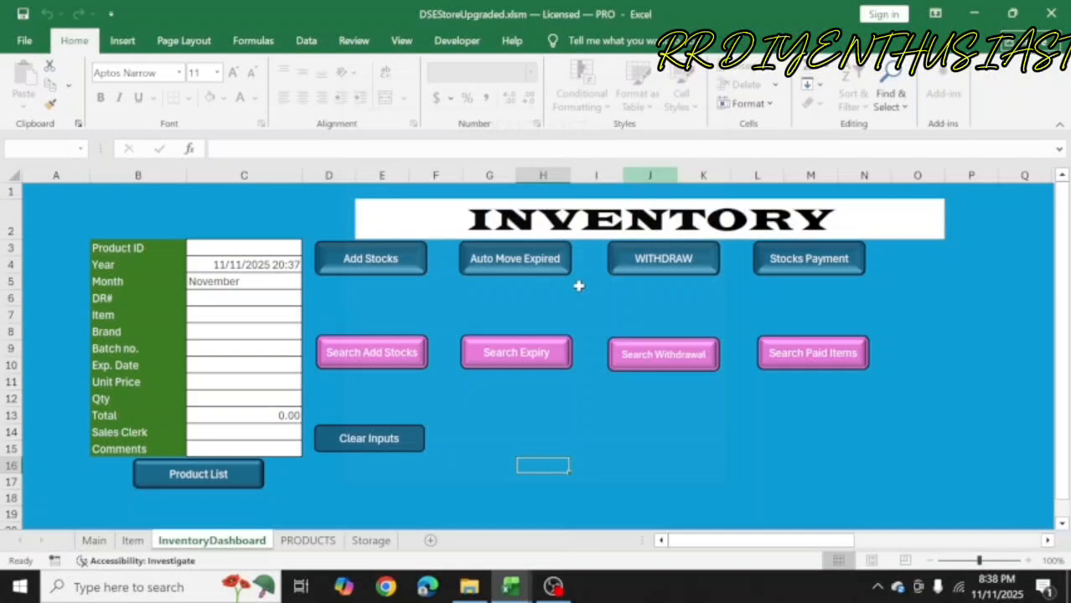
pyautogui.click(501, 406)
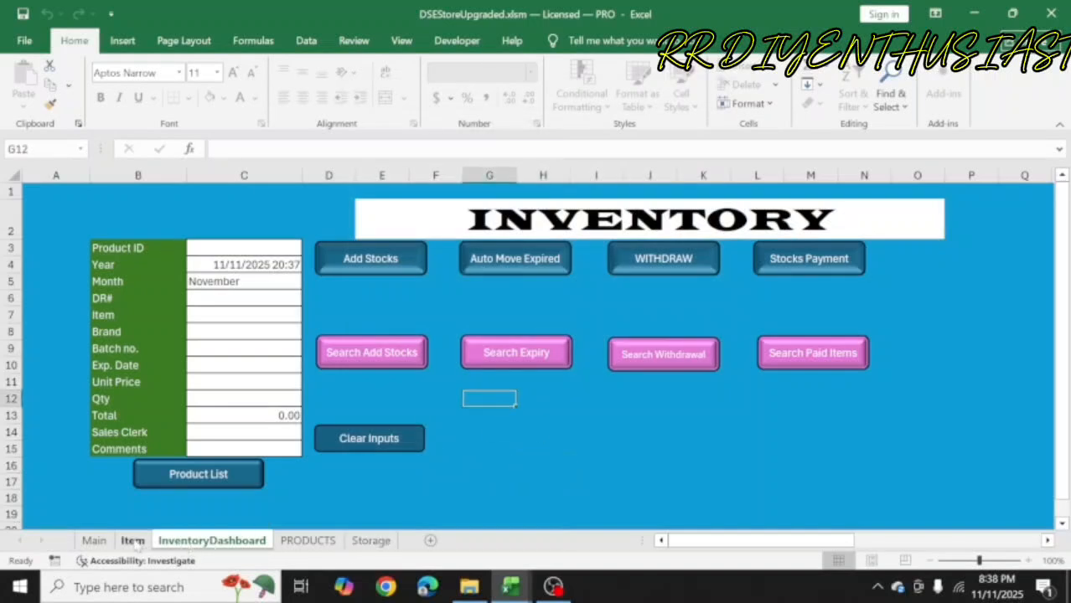
pyautogui.click(379, 500)
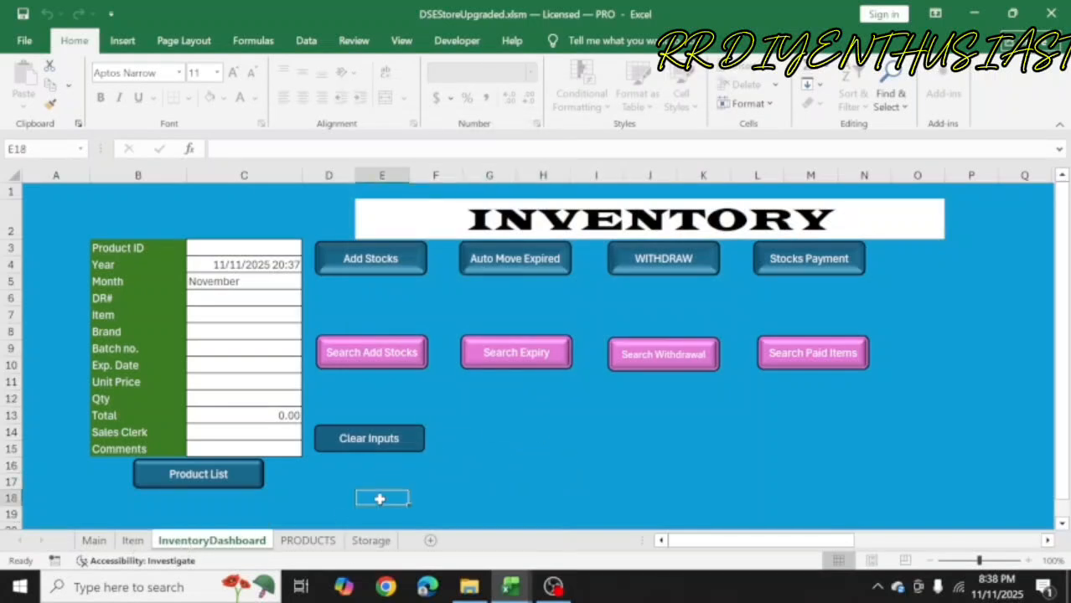
# Step: Hide the target sheets with the Hide Sheets macro on the Main sheet
pyautogui.click(94, 540)
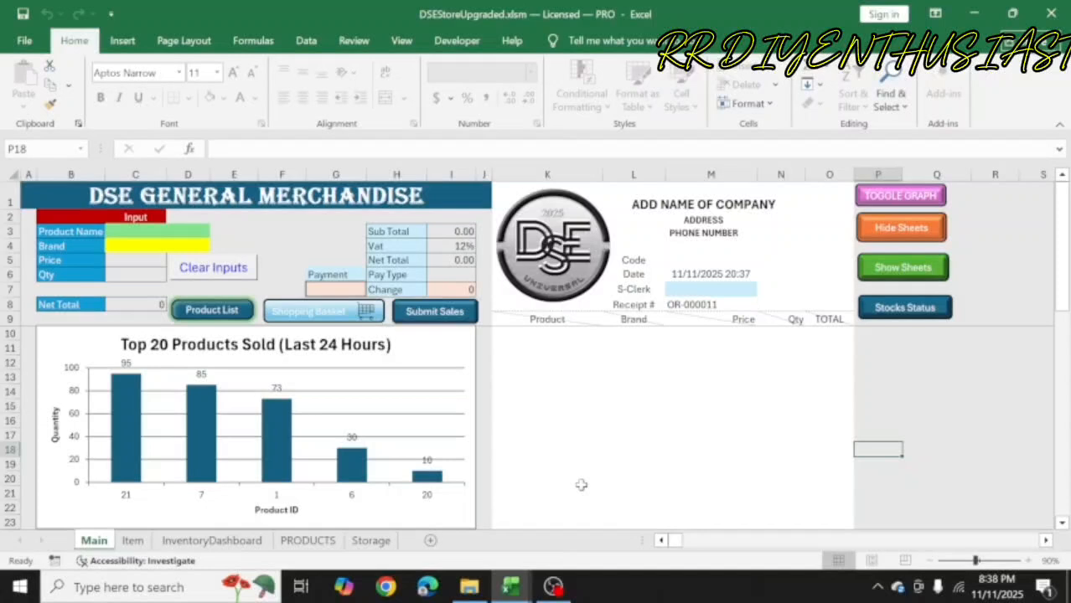
pyautogui.click(916, 235)
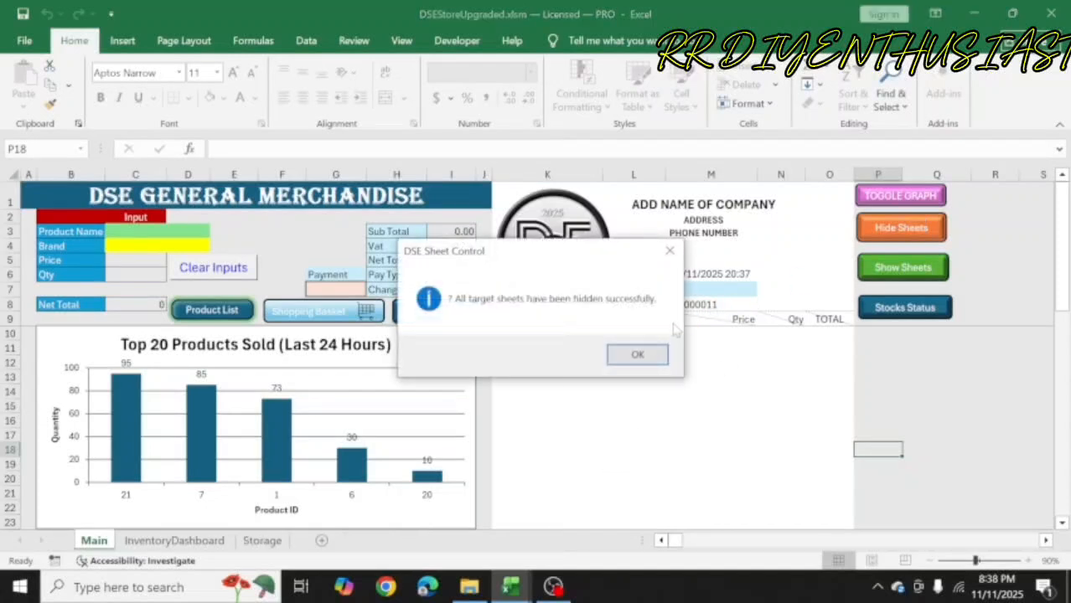
pyautogui.click(654, 354)
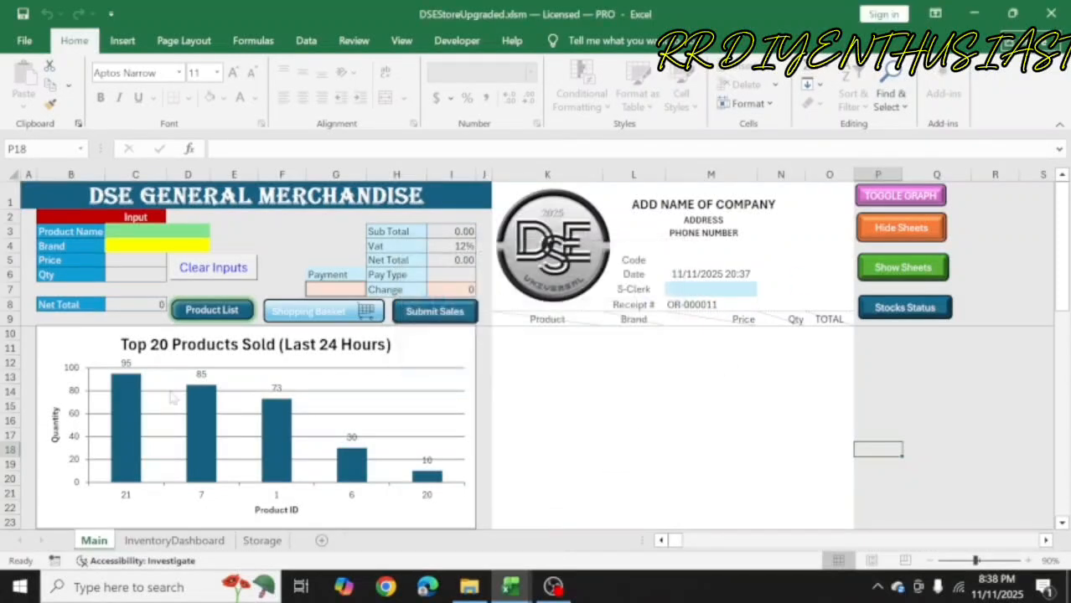
# Step: Look through the Main, InventoryDashboard and Storage sheets that remain in the workbook
pyautogui.click(171, 540)
pyautogui.click(255, 540)
pyautogui.click(194, 541)
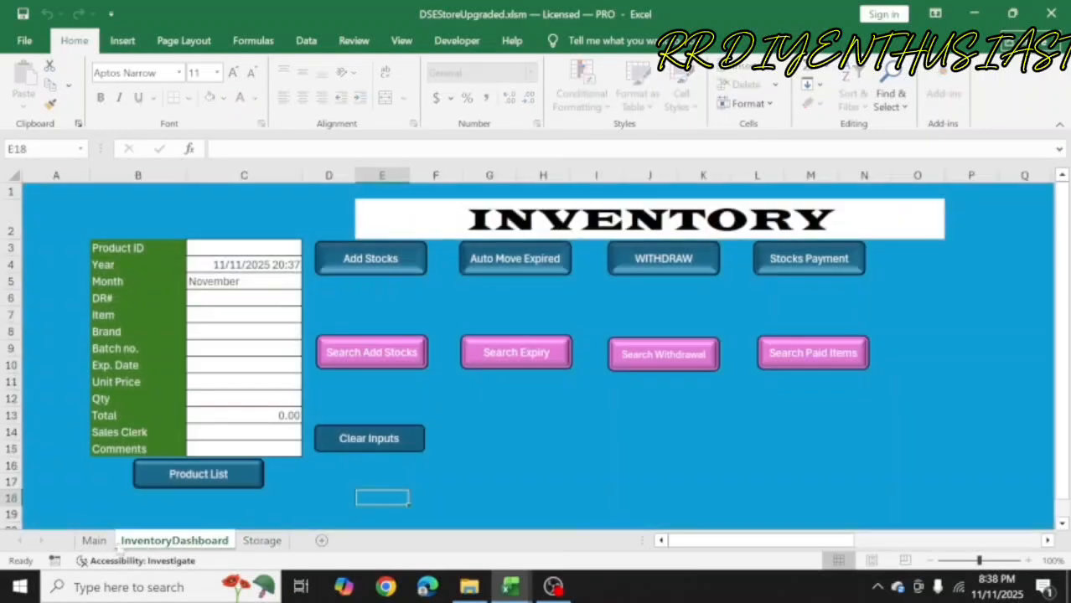
pyautogui.click(94, 540)
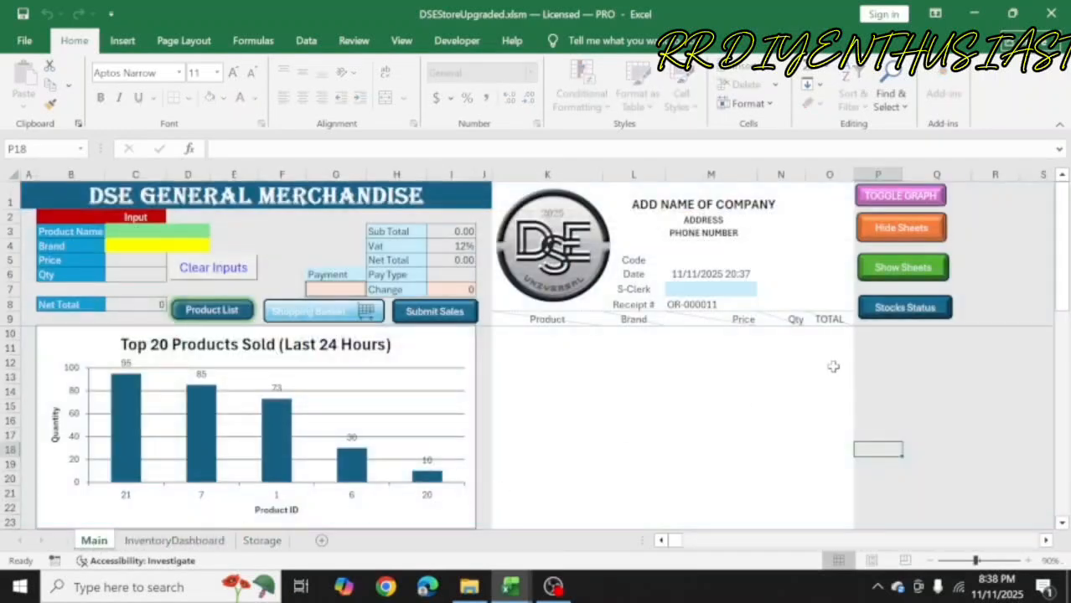
pyautogui.click(218, 539)
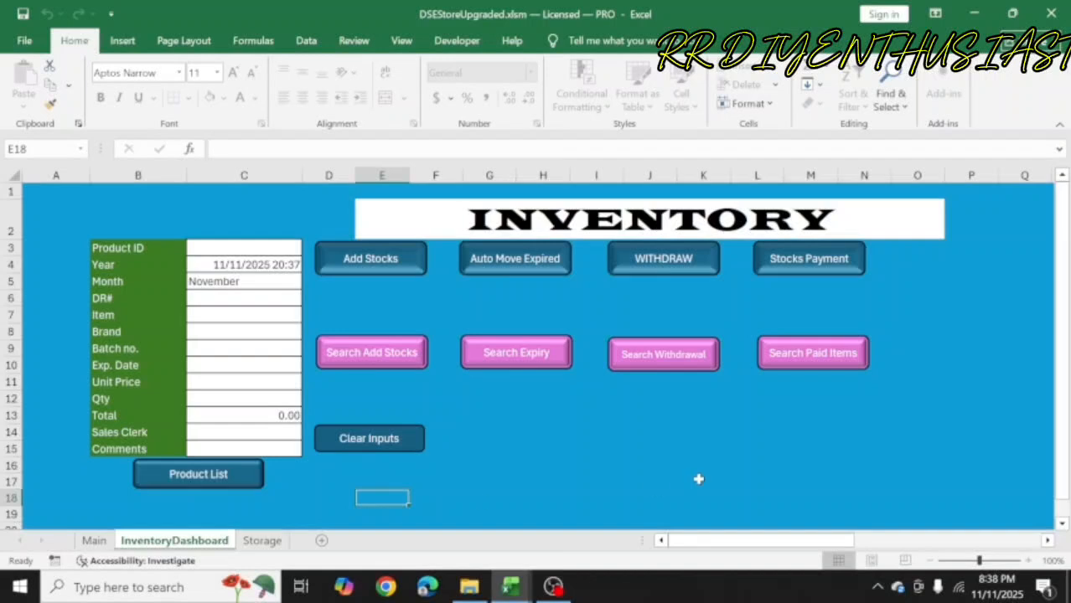
pyautogui.click(272, 543)
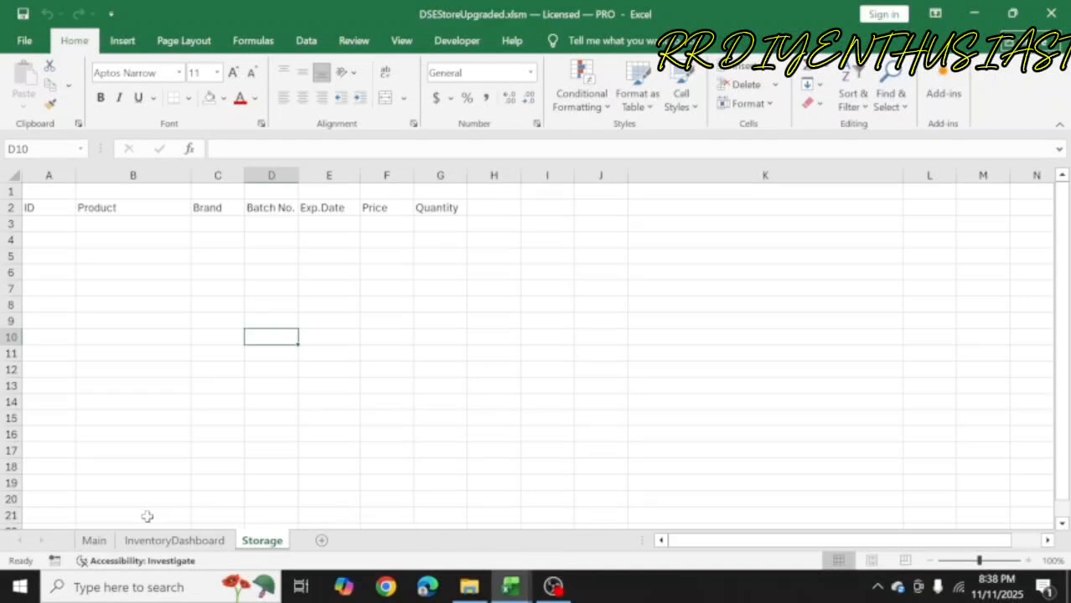
pyautogui.click(94, 541)
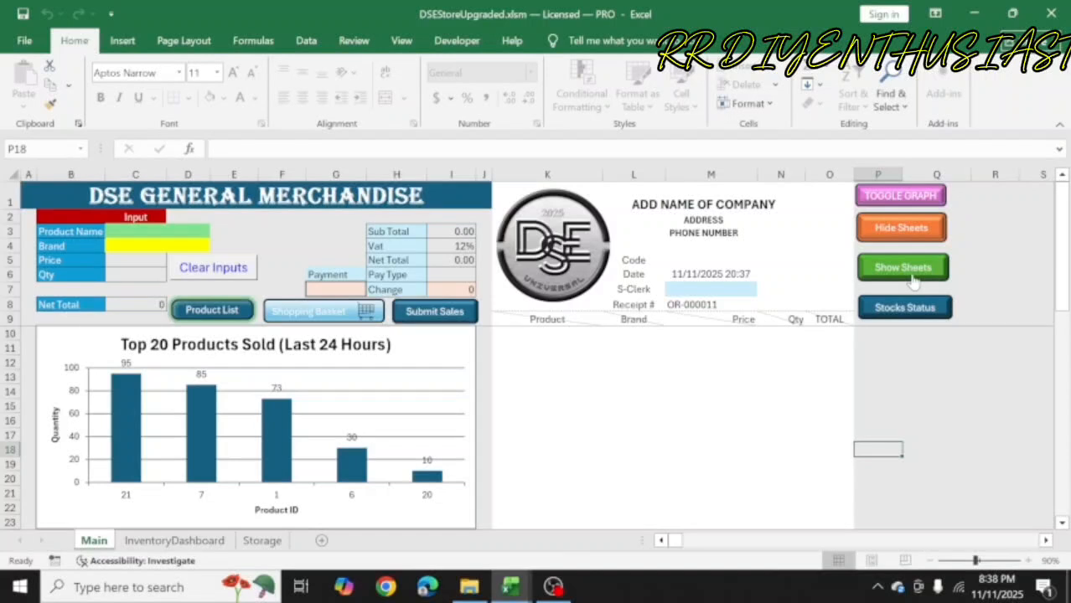
pyautogui.click(982, 409)
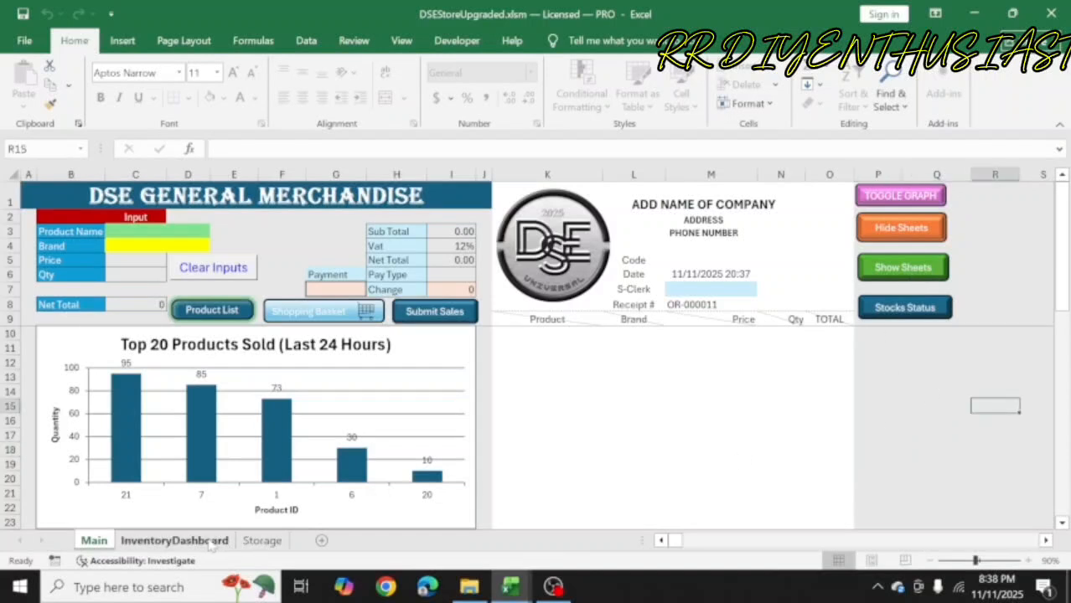
pyautogui.click(174, 542)
pyautogui.click(232, 508)
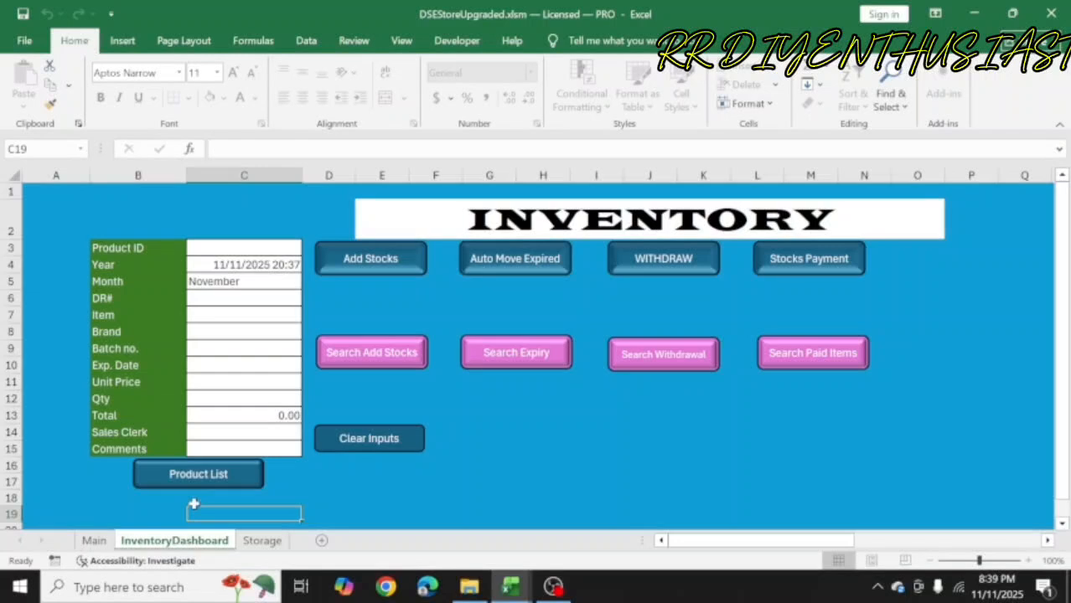
# Step: Show the Item and PRODUCTS sheets by running the Main sheet's Show Sheets macro with the numbers 1,5
pyautogui.click(94, 541)
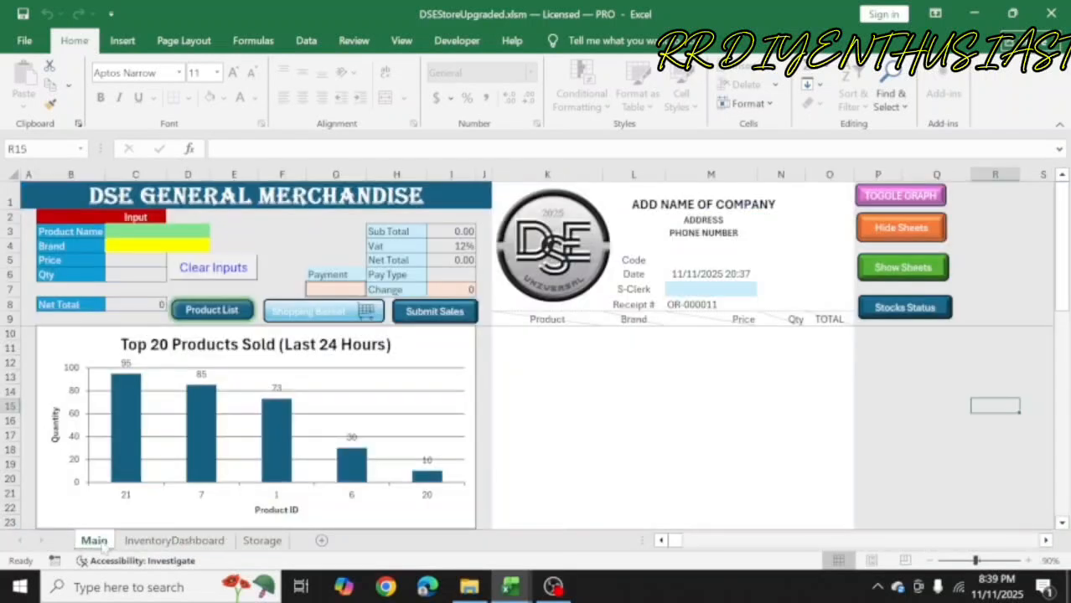
pyautogui.click(942, 268)
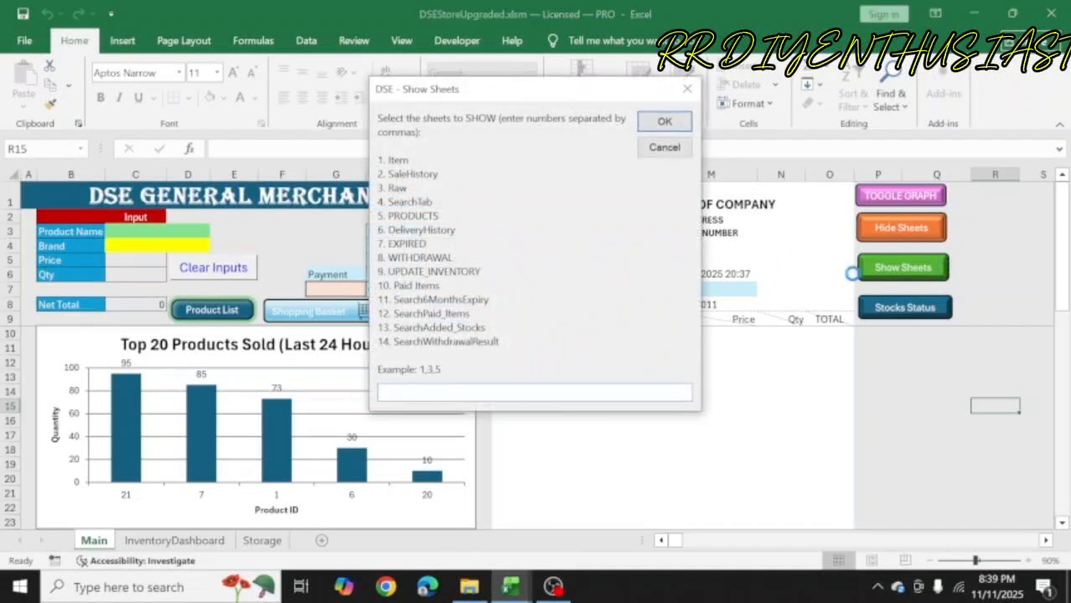
pyautogui.write('1,5')
pyautogui.press('Return')
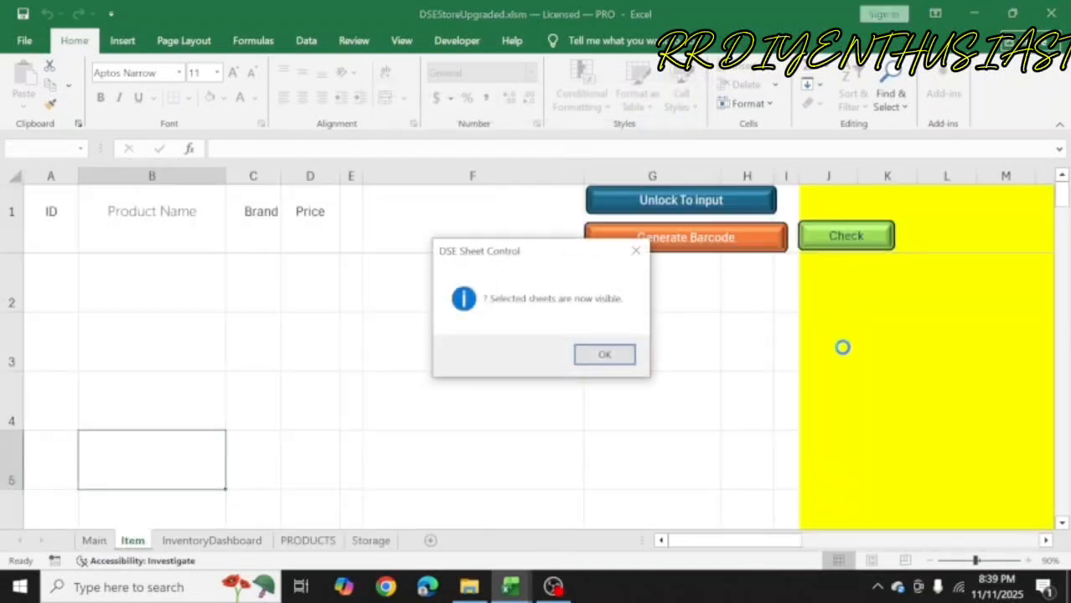
pyautogui.click(628, 359)
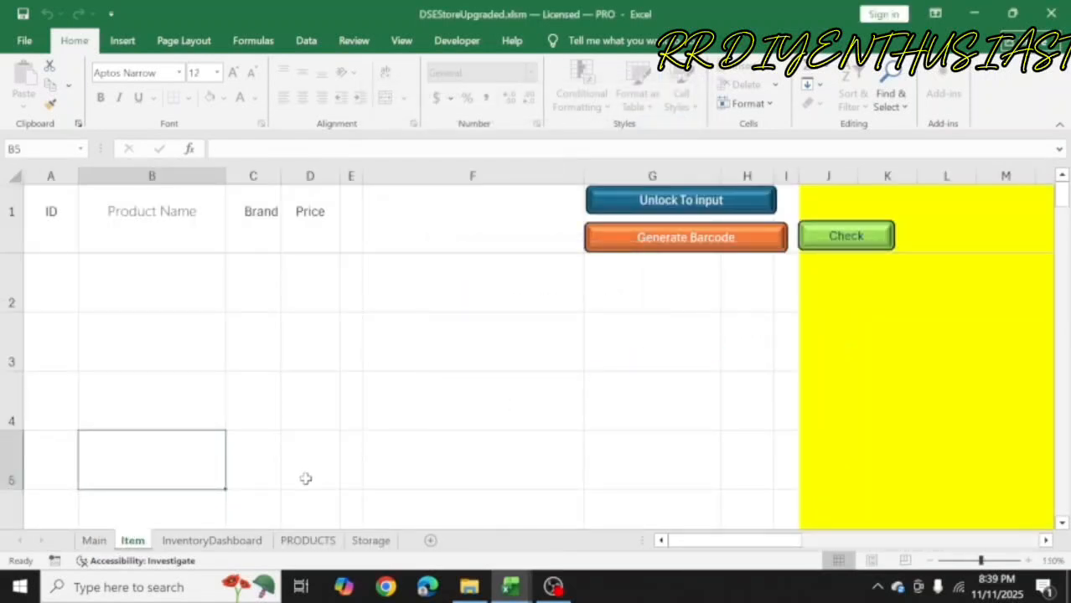
# Step: Inspect the column layout of the Item and PRODUCTS sheets
pyautogui.click(309, 541)
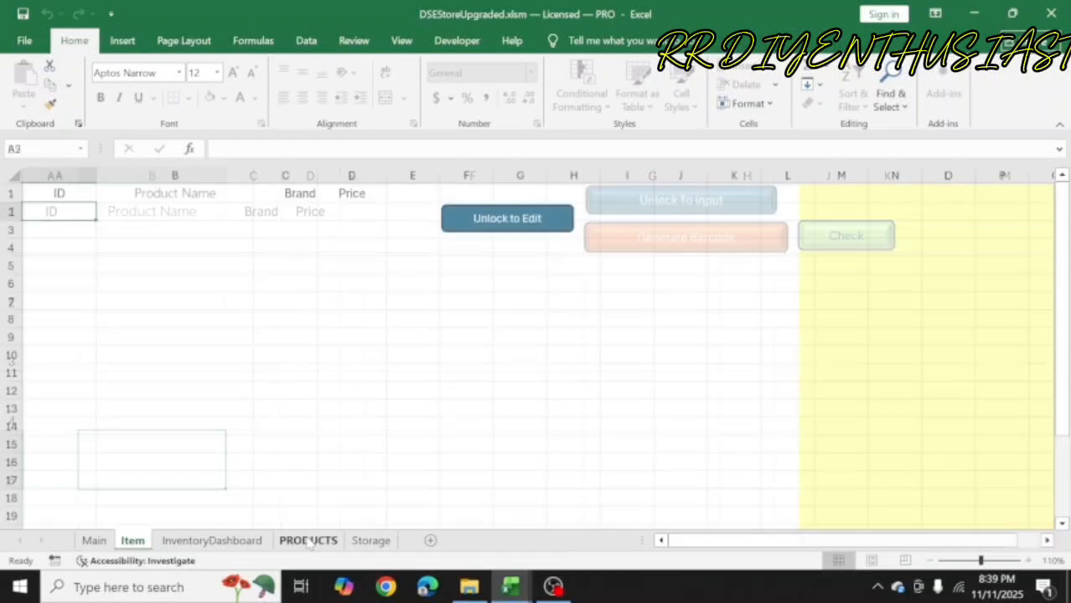
pyautogui.click(132, 542)
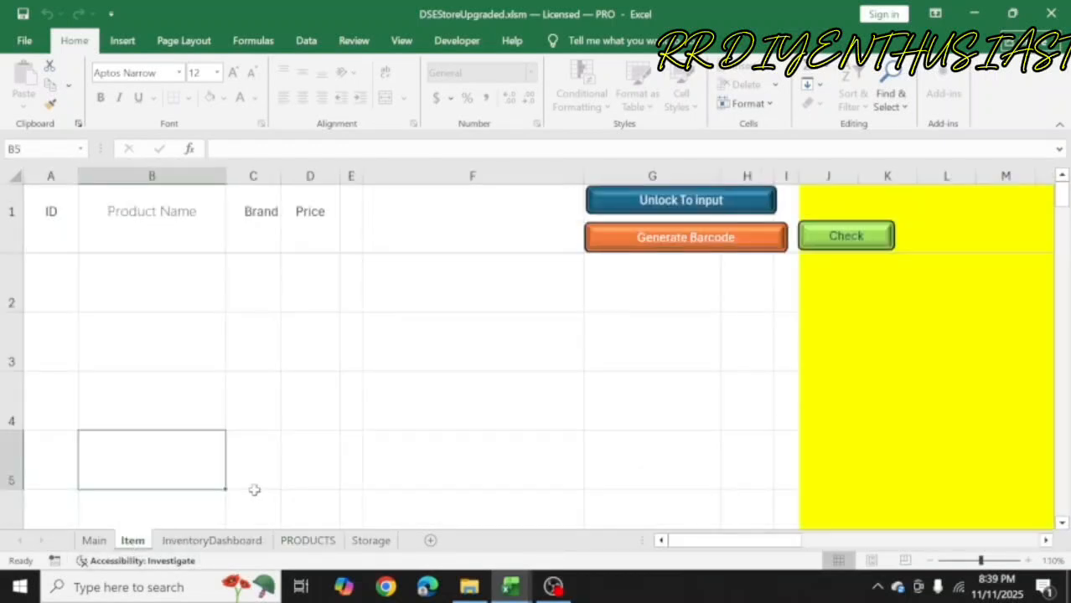
pyautogui.click(308, 541)
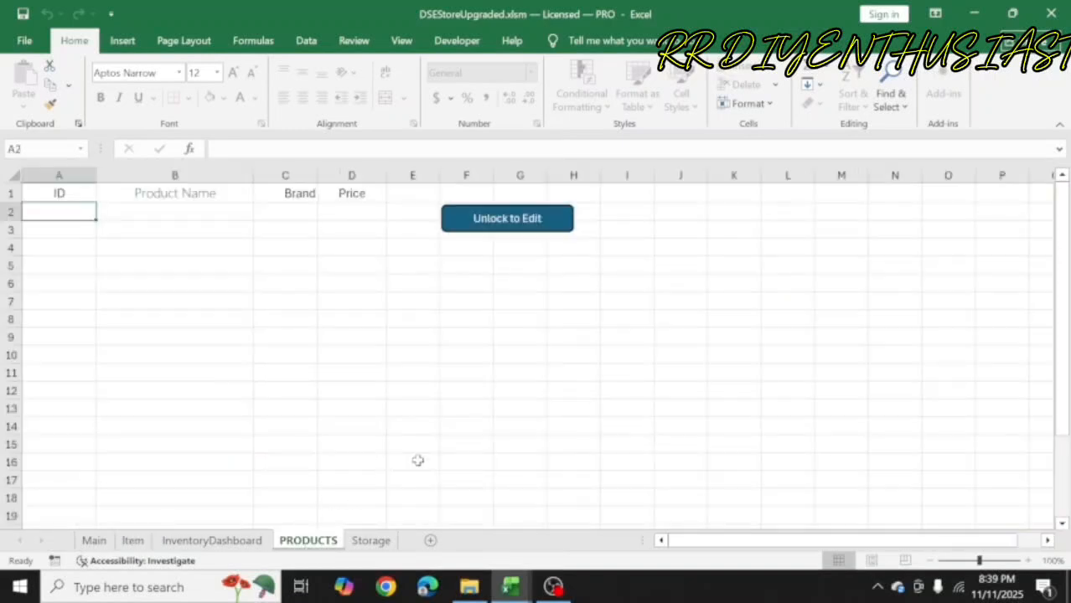
# Step: Copy product rows A2:D25 from the Product list workbook and return to the Main sheet of DSEStoreUpgraded.xlsm
pyautogui.click(515, 592)
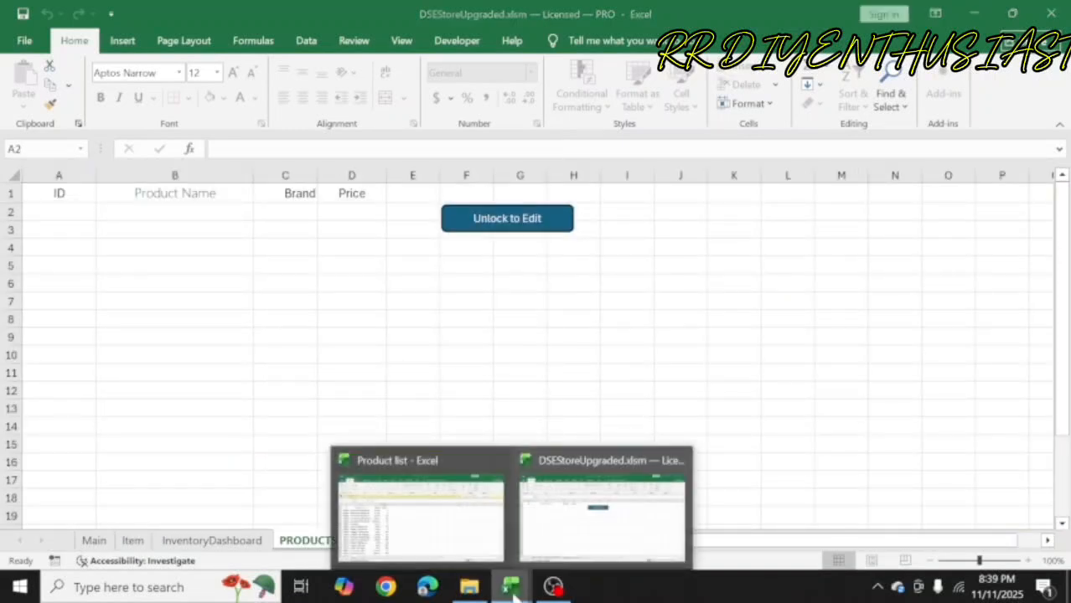
pyautogui.click(465, 544)
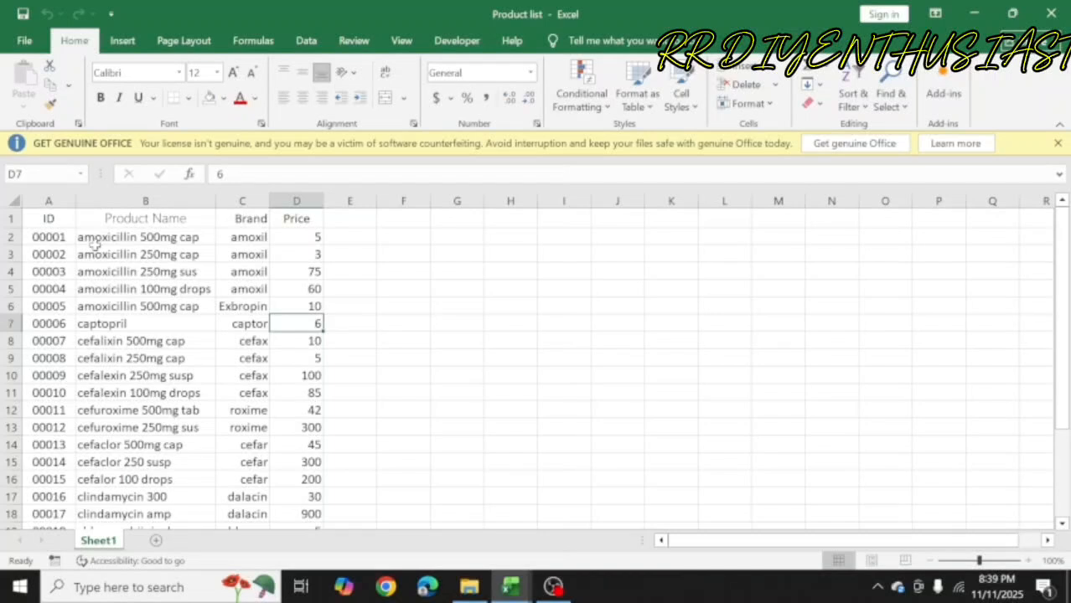
pyautogui.click(57, 237)
pyautogui.hotkey('shift', 'Right')
pyautogui.hotkey('shift', 'Right')
pyautogui.hotkey('shift', 'Right')
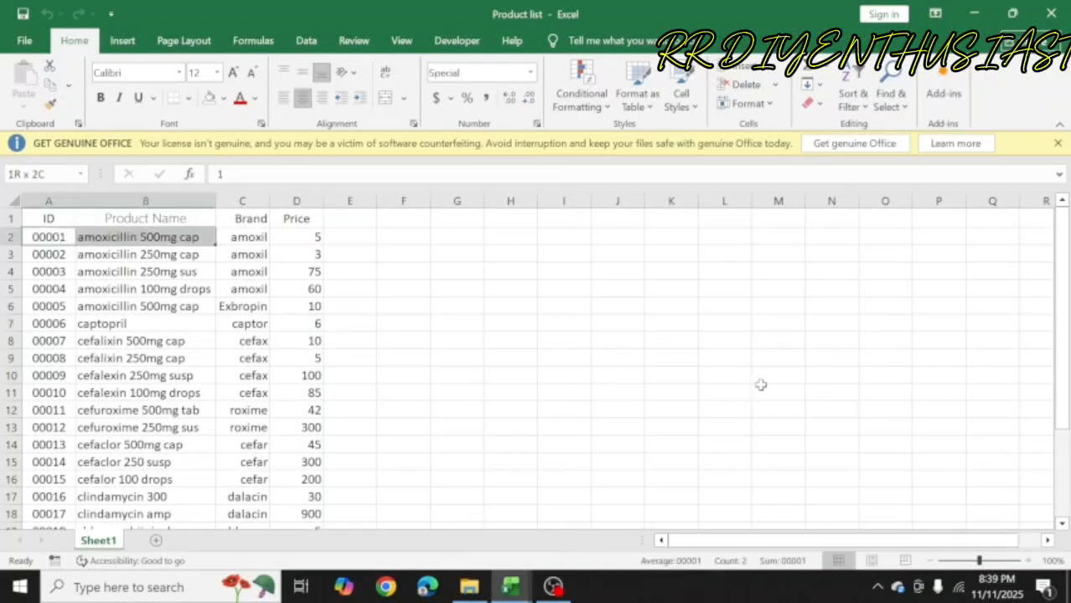
pyautogui.hotkey('shift', 'Down')
pyautogui.hotkey('shift', 'Down')
pyautogui.hotkey('shift', 'Down')
pyautogui.hotkey('shift', 'Down')
pyautogui.hotkey('shift', 'Down')
pyautogui.hotkey('shift', 'Down')
pyautogui.hotkey('shift', 'Down')
pyautogui.hotkey('shift', 'Down')
pyautogui.hotkey('shift', 'Down')
pyautogui.hotkey('shift', 'Down')
pyautogui.hotkey('shift', 'Down')
pyautogui.hotkey('shift', 'Down')
pyautogui.hotkey('shift', 'Down')
pyautogui.hotkey('shift', 'Down')
pyautogui.hotkey('shift', 'Down')
pyautogui.hotkey('shift', 'Down')
pyautogui.hotkey('shift', 'Down')
pyautogui.hotkey('shift', 'Down')
pyautogui.hotkey('shift', 'Down')
pyautogui.hotkey('shift', 'Down')
pyautogui.hotkey('shift', 'Down')
pyautogui.hotkey('shift', 'Down')
pyautogui.hotkey('shift', 'Down')
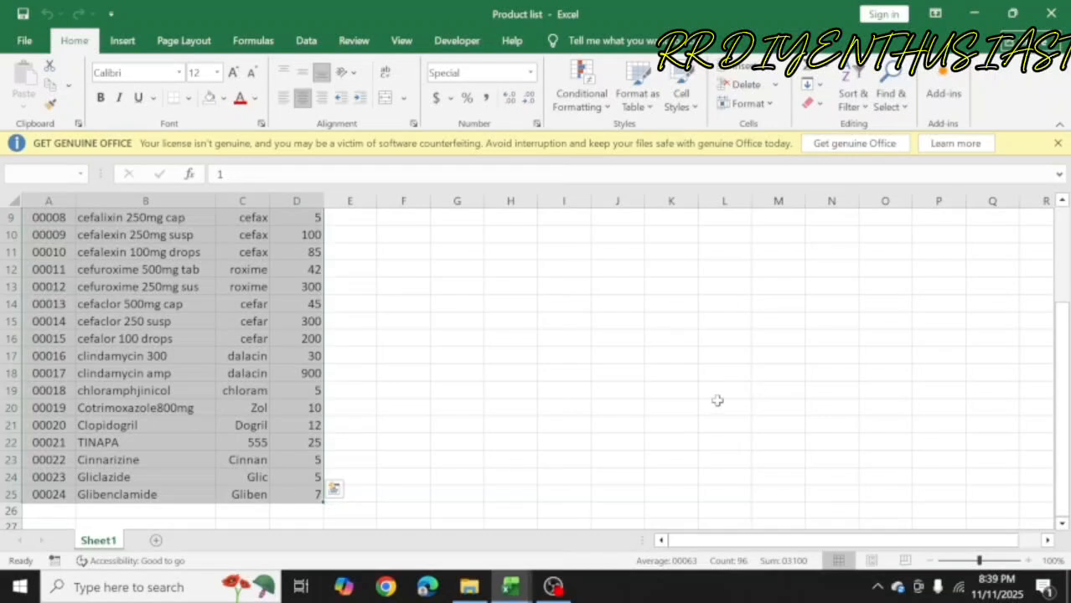
pyautogui.rightClick(151, 289)
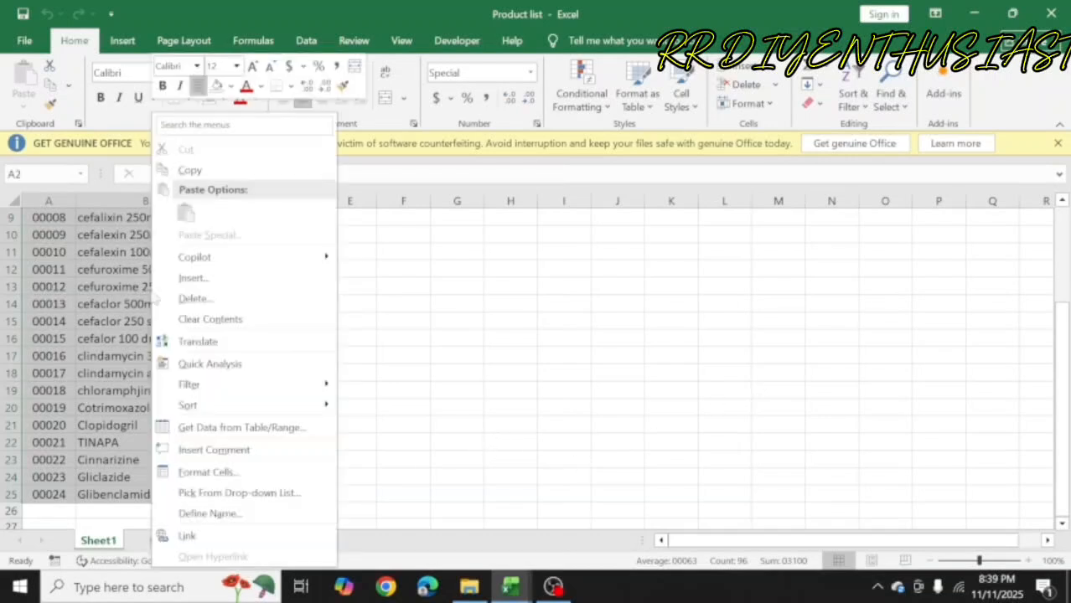
pyautogui.click(186, 170)
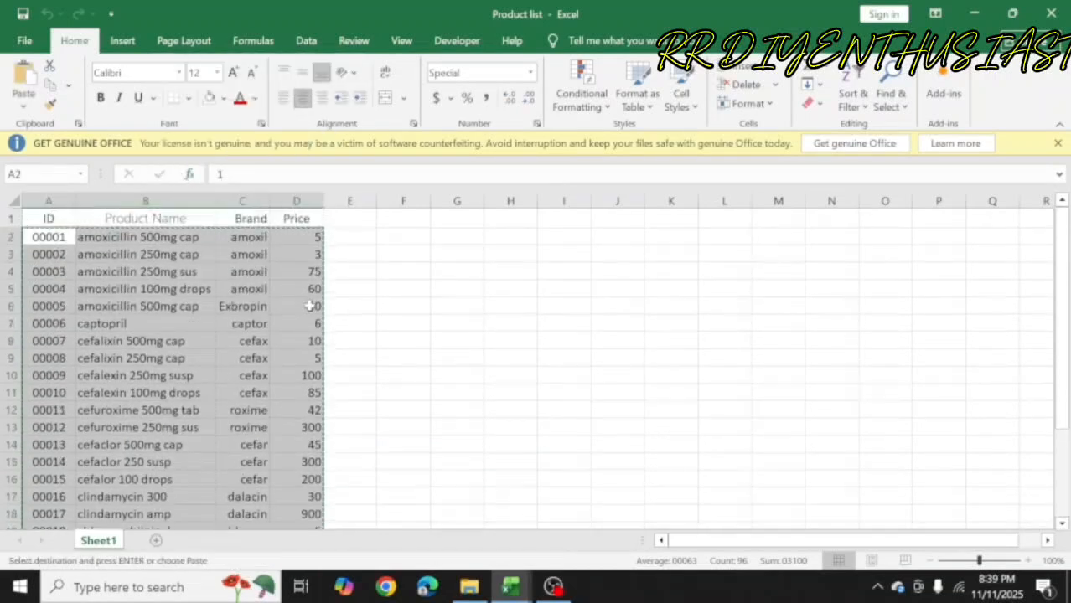
pyautogui.click(974, 14)
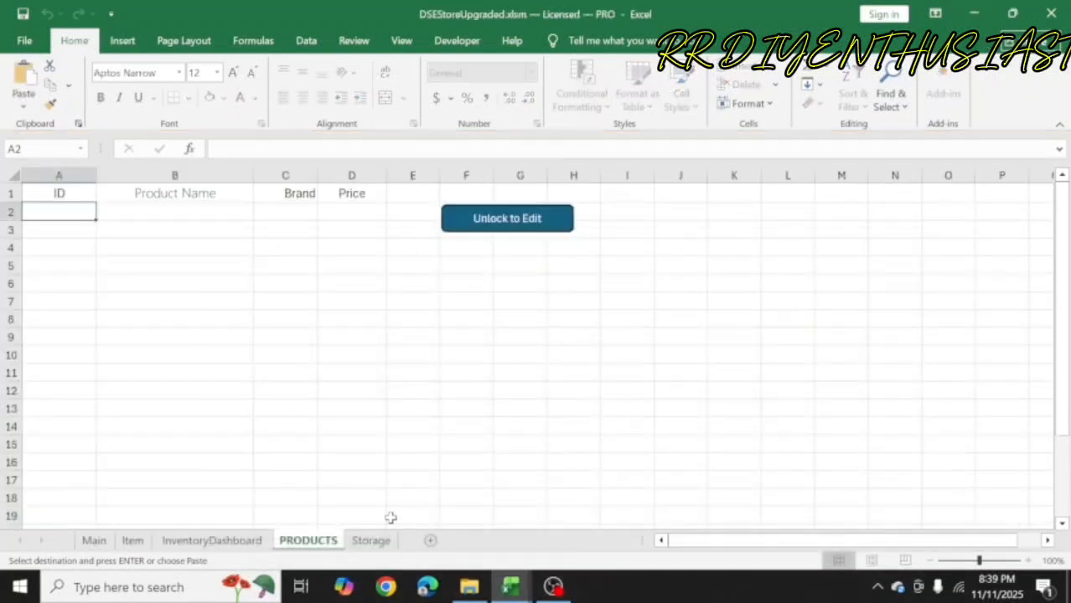
pyautogui.click(94, 540)
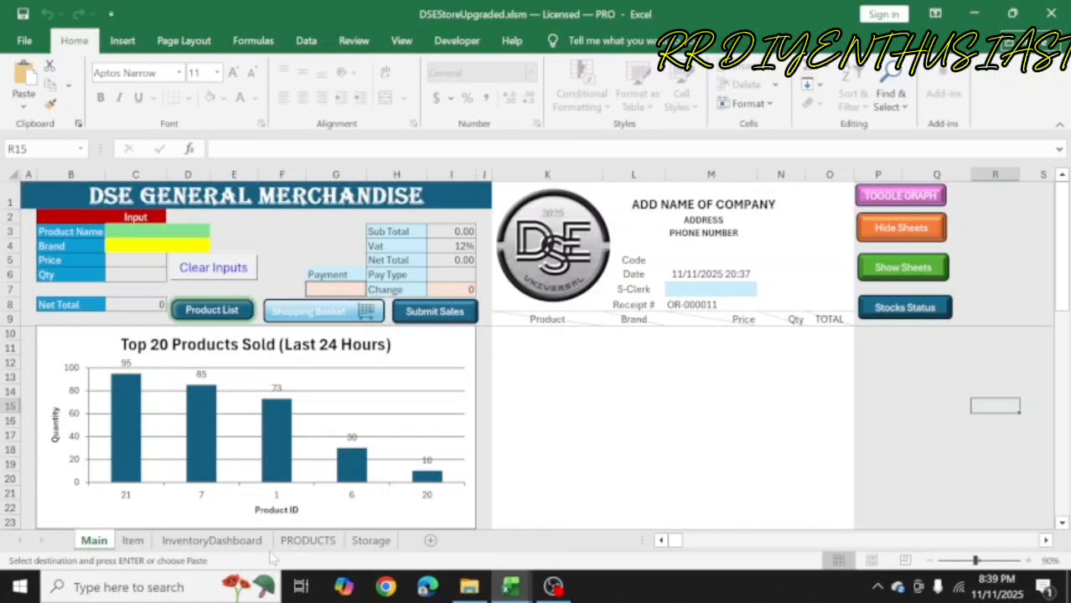
# Step: Try to paste the copied product rows at cell A2 of the PRODUCTS sheet
pyautogui.click(300, 543)
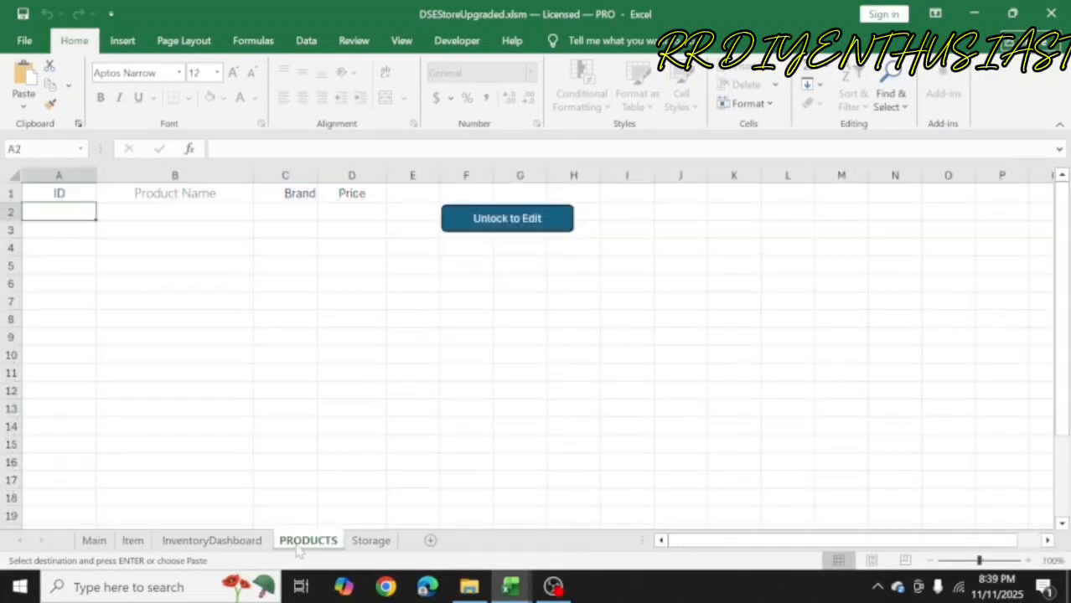
pyautogui.rightClick(80, 216)
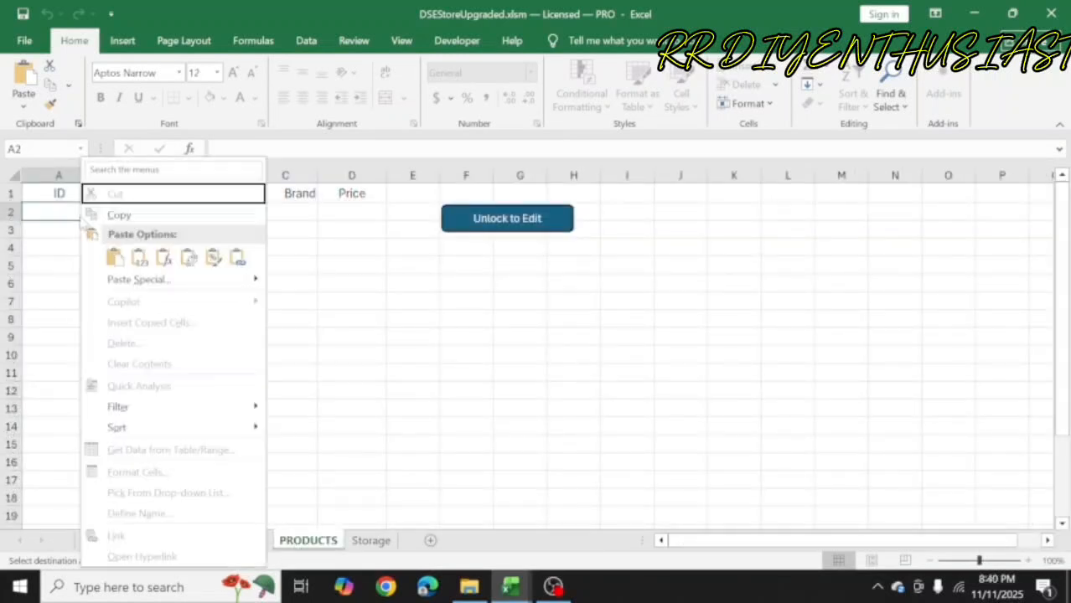
pyautogui.click(115, 258)
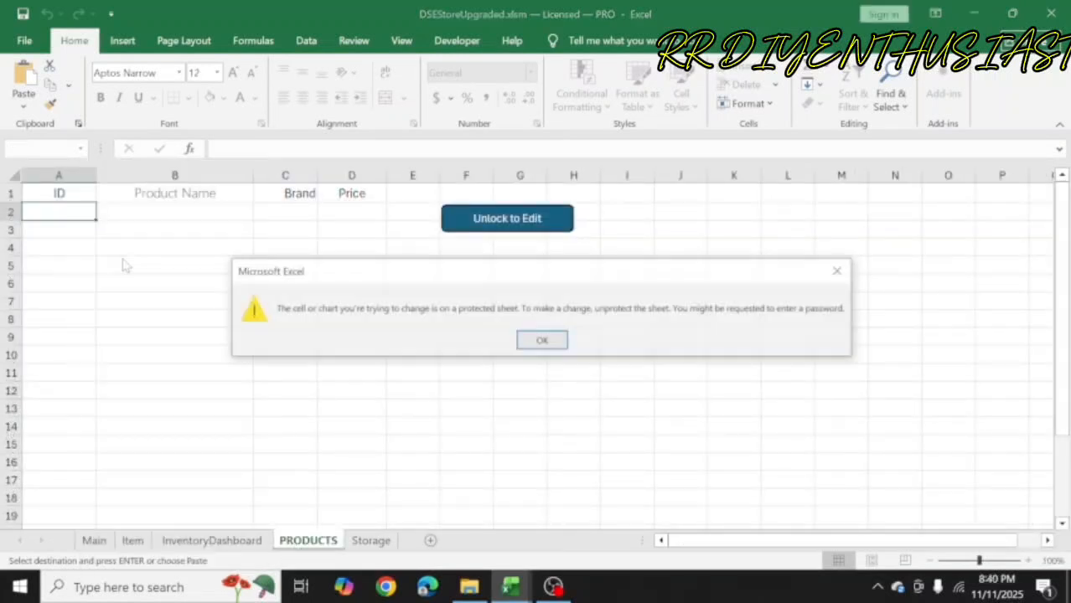
pyautogui.click(543, 341)
# Step: Unlock the PRODUCTS sheet for editing with its Unlock to Edit macro
pyautogui.click(517, 232)
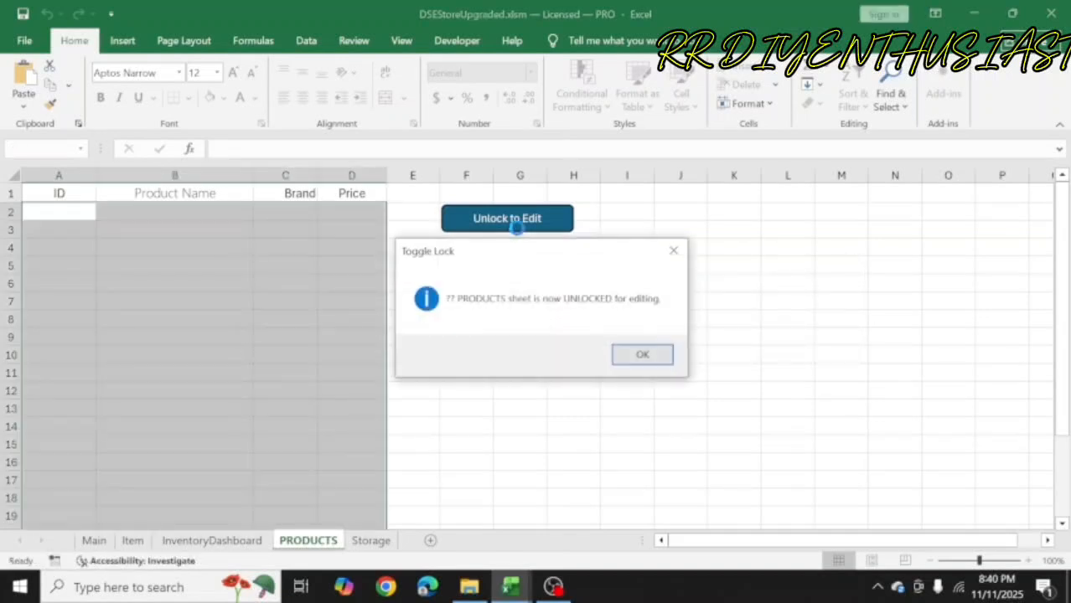
pyautogui.click(614, 359)
pyautogui.rightClick(32, 214)
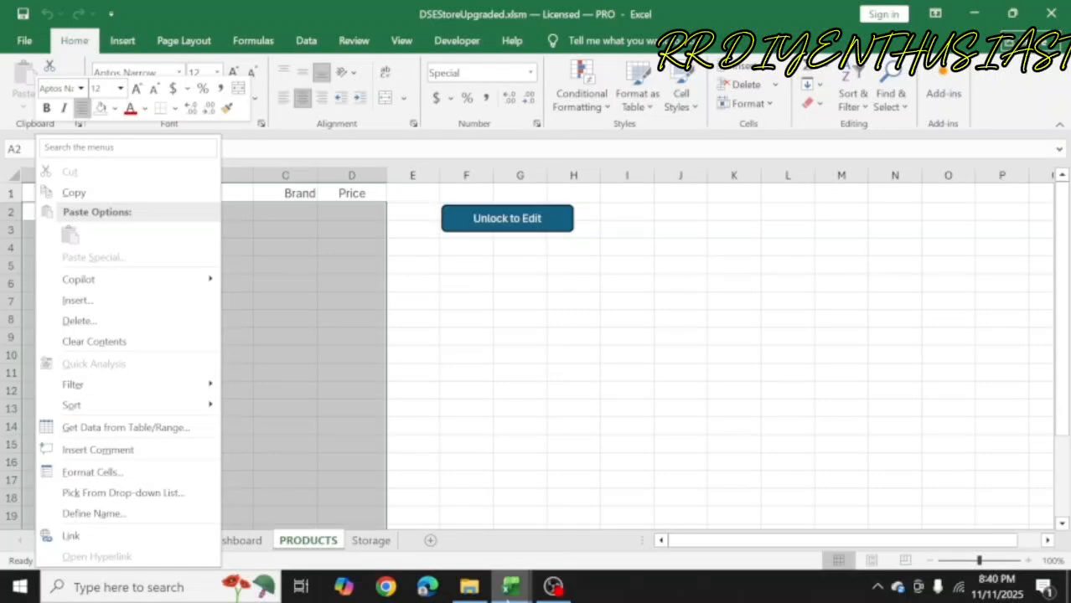
# Step: Copy product rows A2:D25 from the Product list workbook and paste them into the PRODUCTS sheet starting at cell A2
pyautogui.click(509, 595)
pyautogui.click(415, 507)
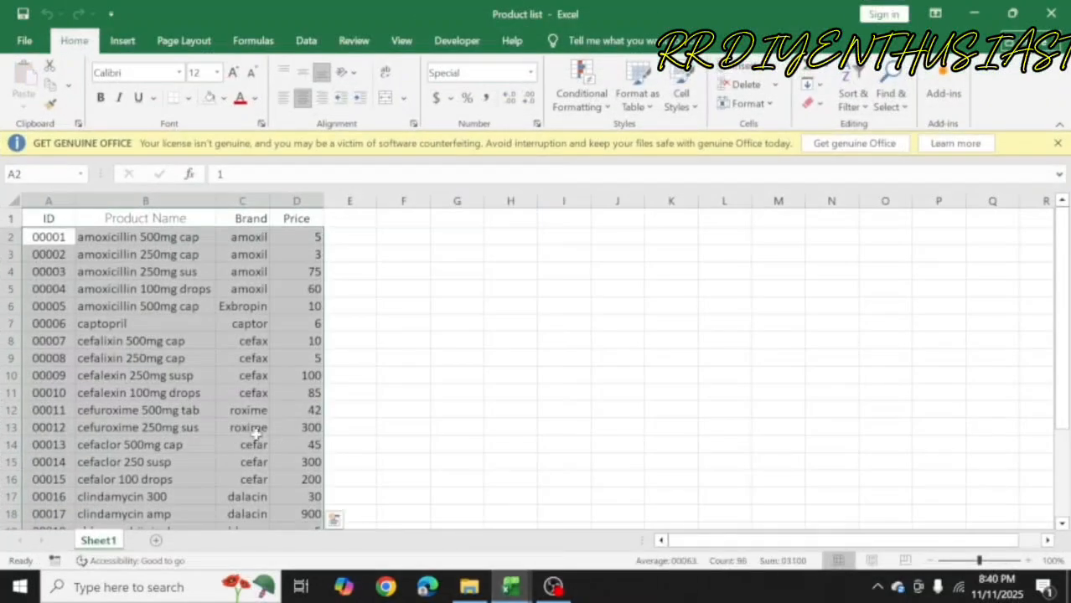
pyautogui.rightClick(181, 300)
pyautogui.click(211, 167)
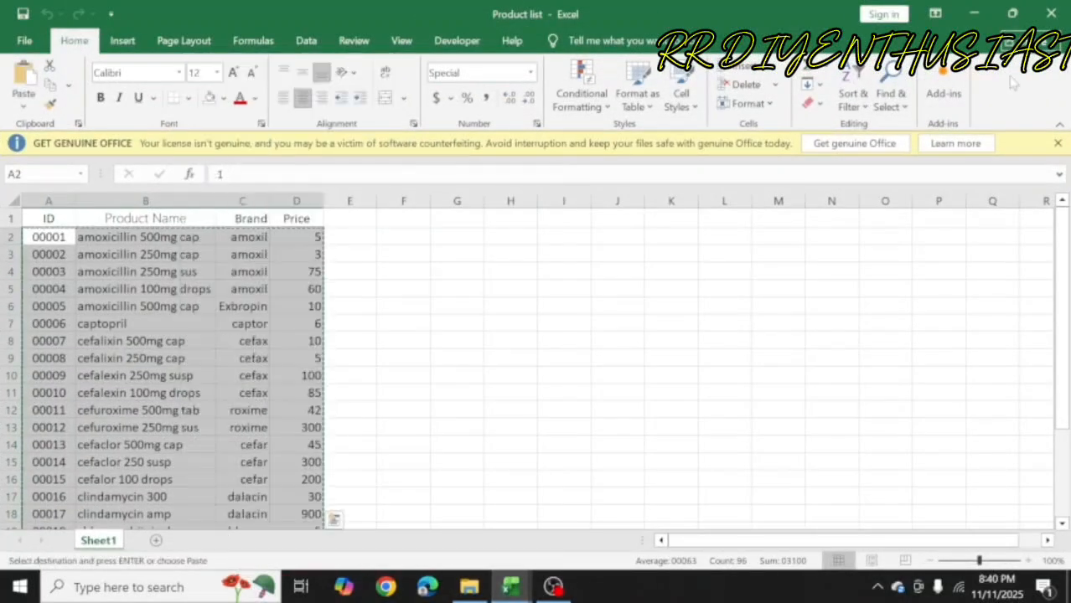
pyautogui.click(974, 13)
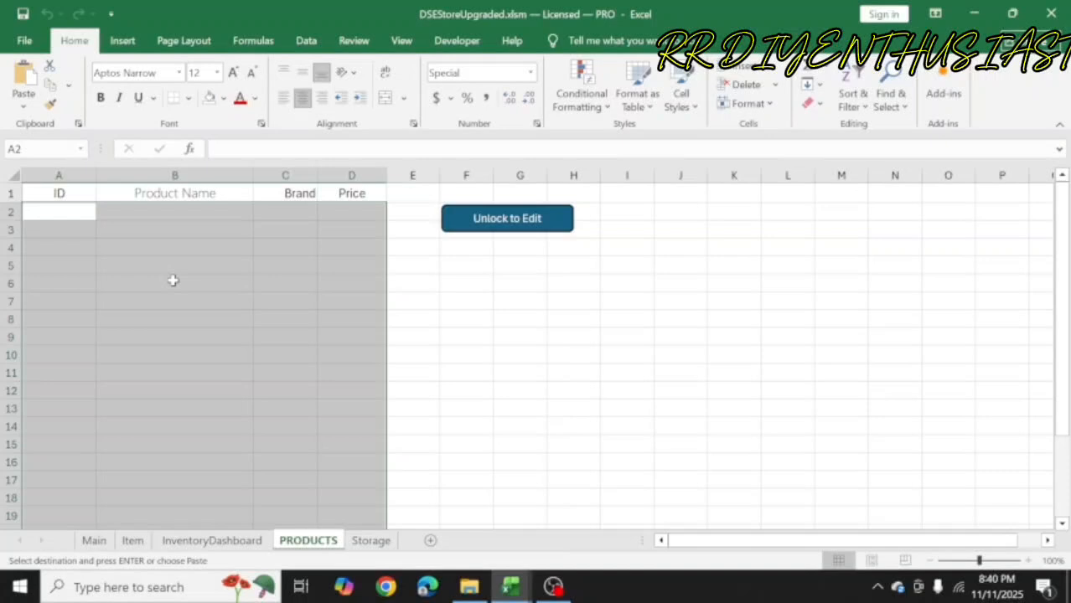
pyautogui.rightClick(80, 217)
pyautogui.click(114, 235)
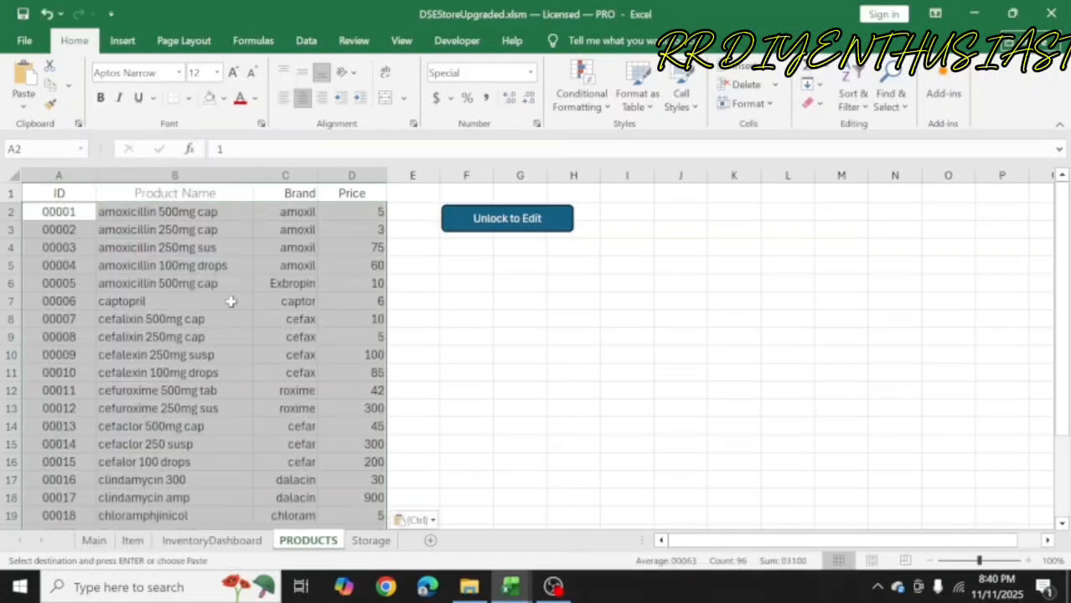
# Step: Check the product list form opened from the InventoryDashboard sheet and close it
pyautogui.click(212, 541)
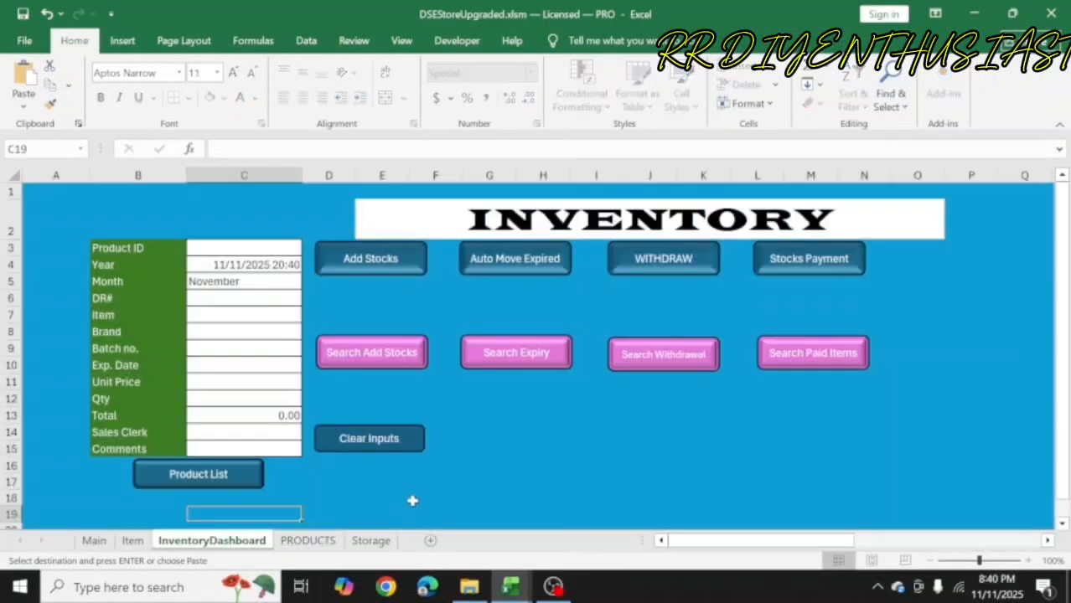
pyautogui.click(223, 477)
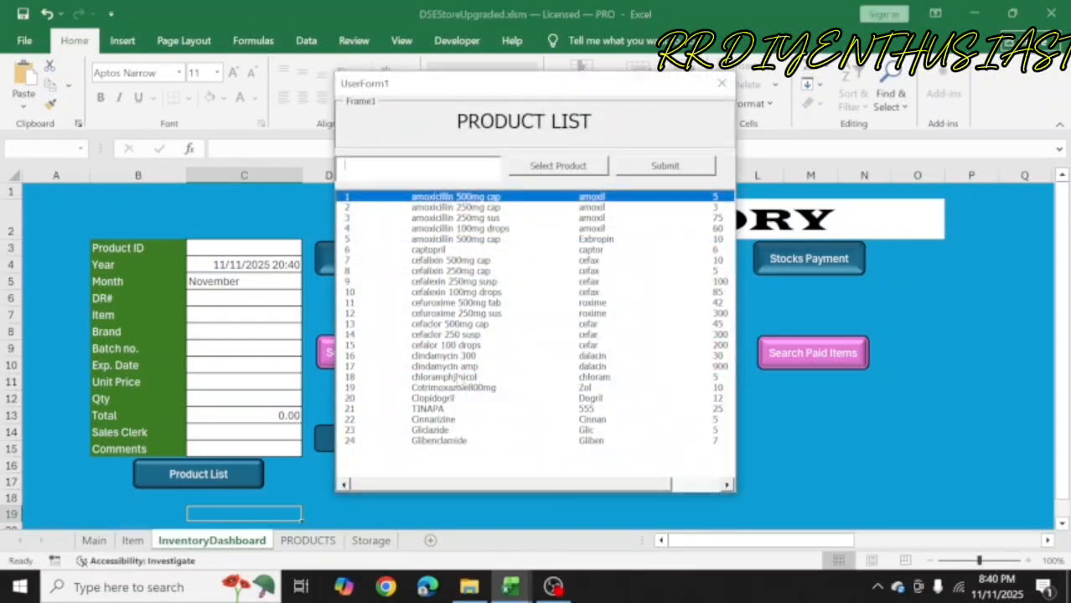
pyautogui.click(722, 83)
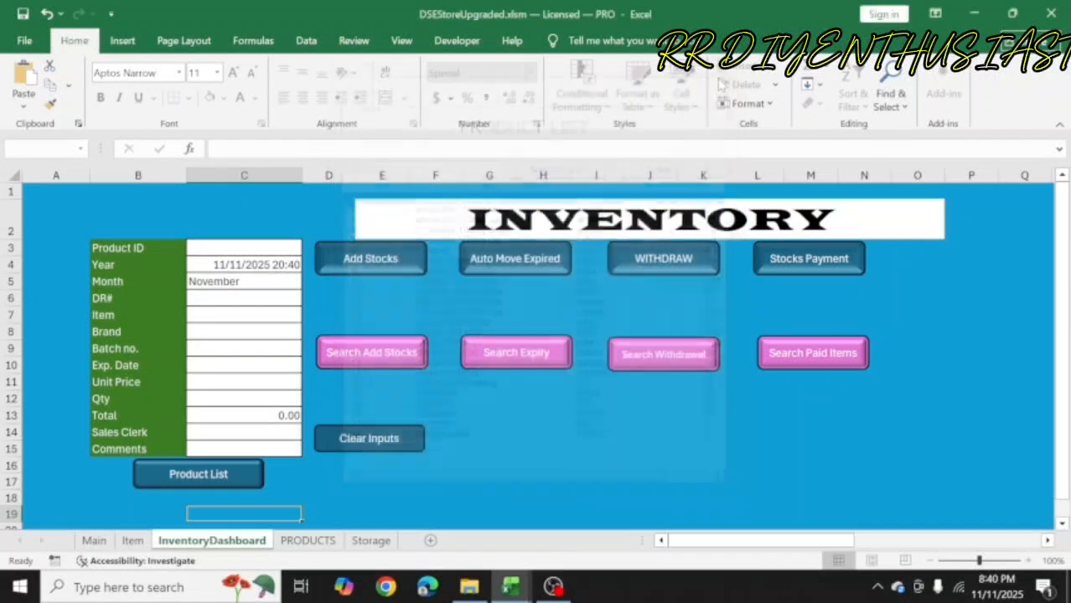
# Step: Check the product list form opened from the Main sheet and close it
pyautogui.click(94, 541)
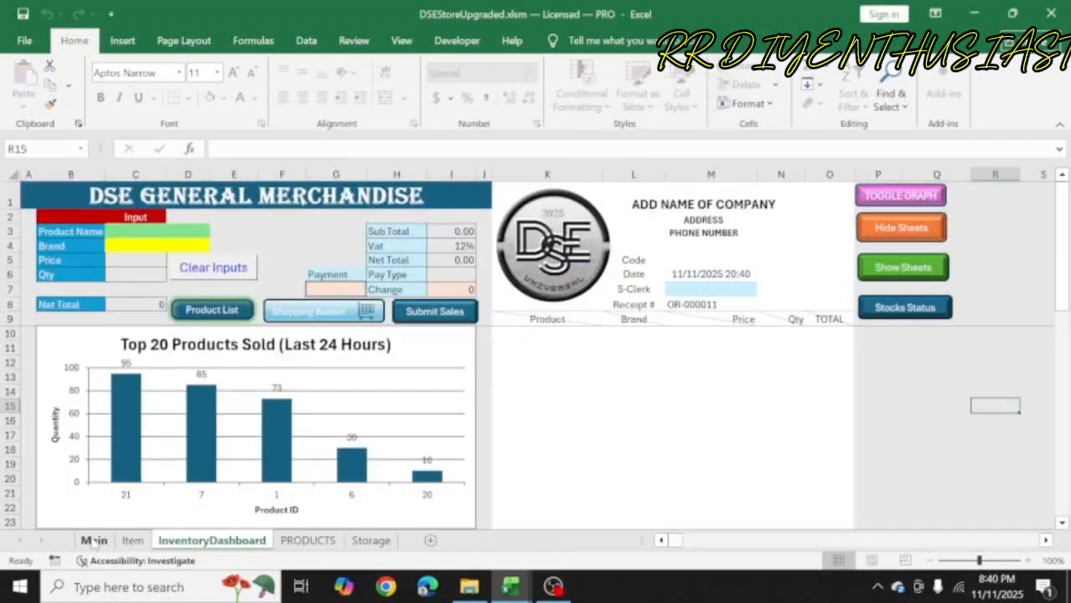
pyautogui.click(210, 311)
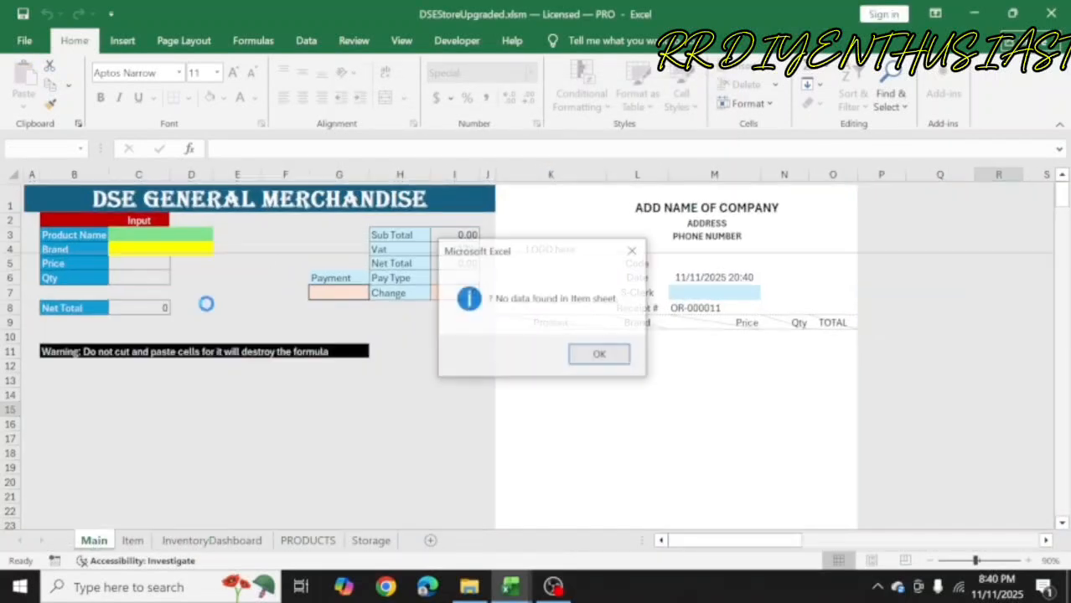
pyautogui.click(597, 355)
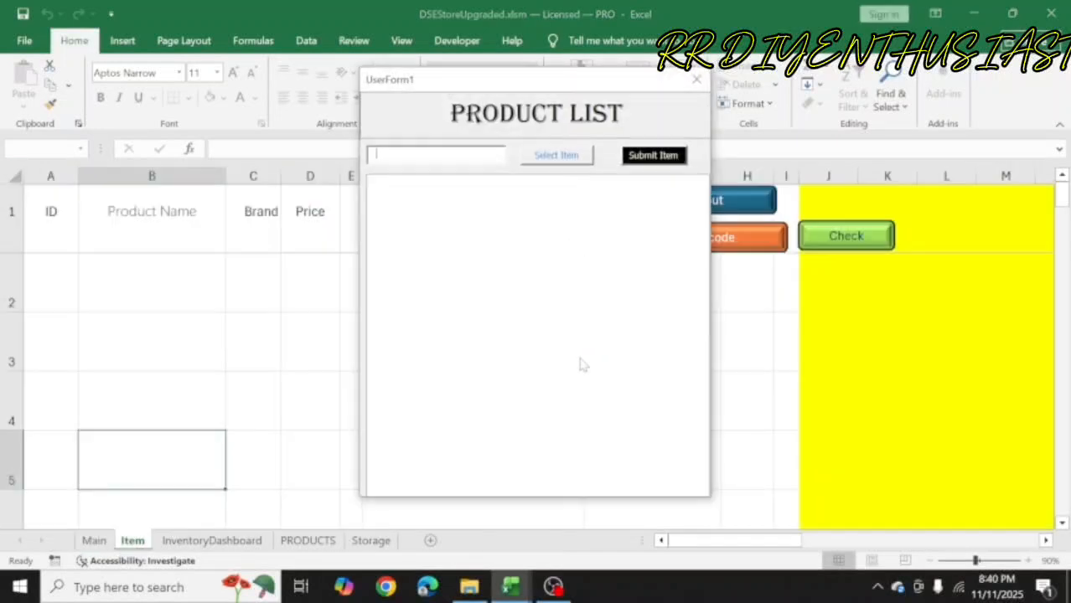
pyautogui.click(698, 82)
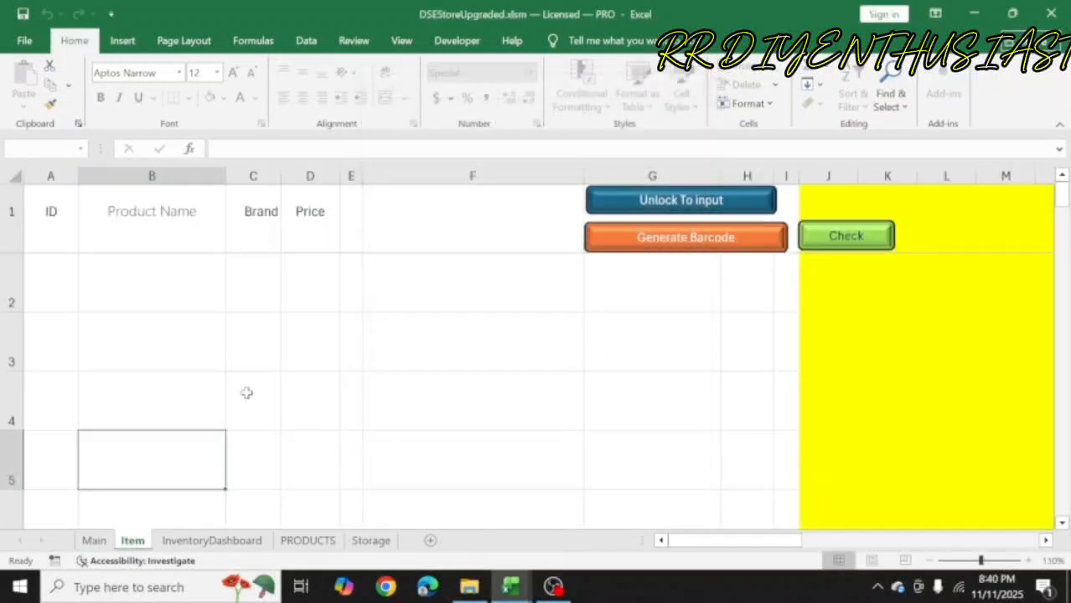
# Step: Copy the product rows from the Product list workbook and try to paste them at cell A2 of the Item sheet
pyautogui.click(54, 288)
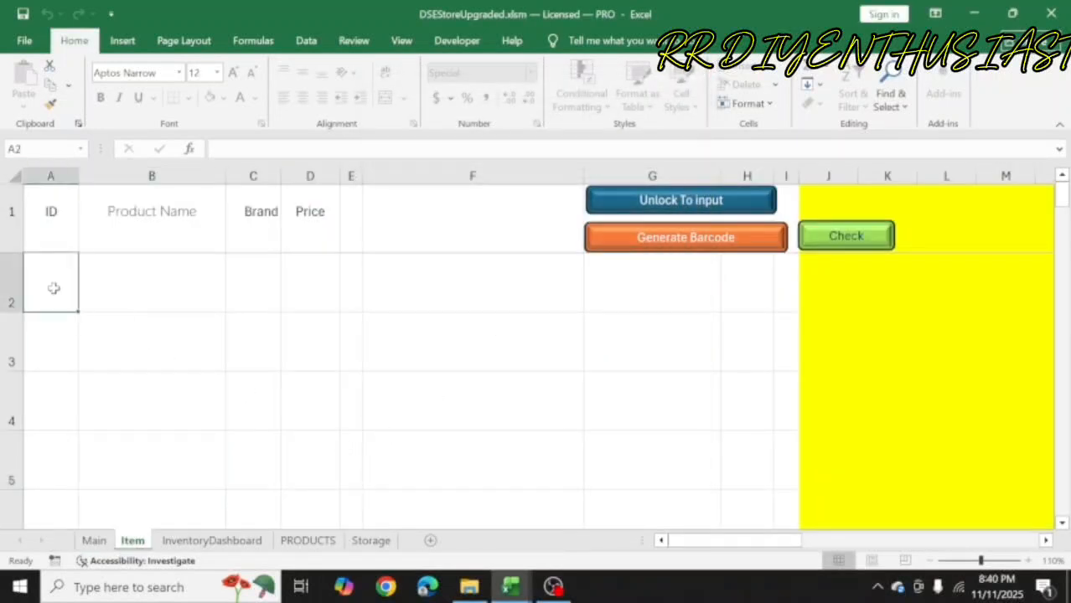
pyautogui.rightClick(54, 290)
pyautogui.click(474, 500)
pyautogui.moveTo(521, 589)
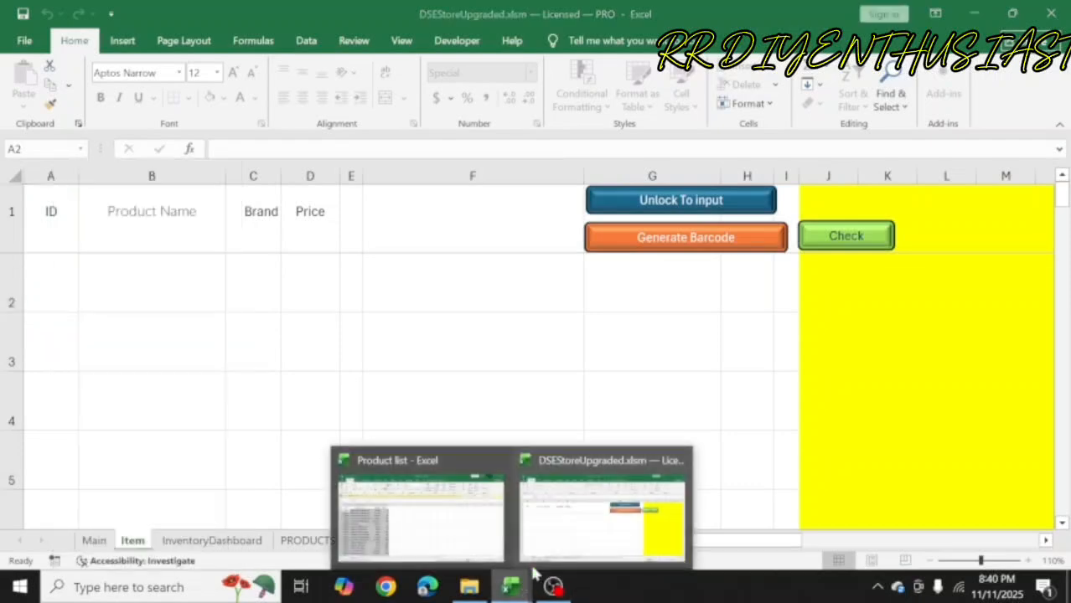
pyautogui.click(426, 543)
pyautogui.rightClick(148, 298)
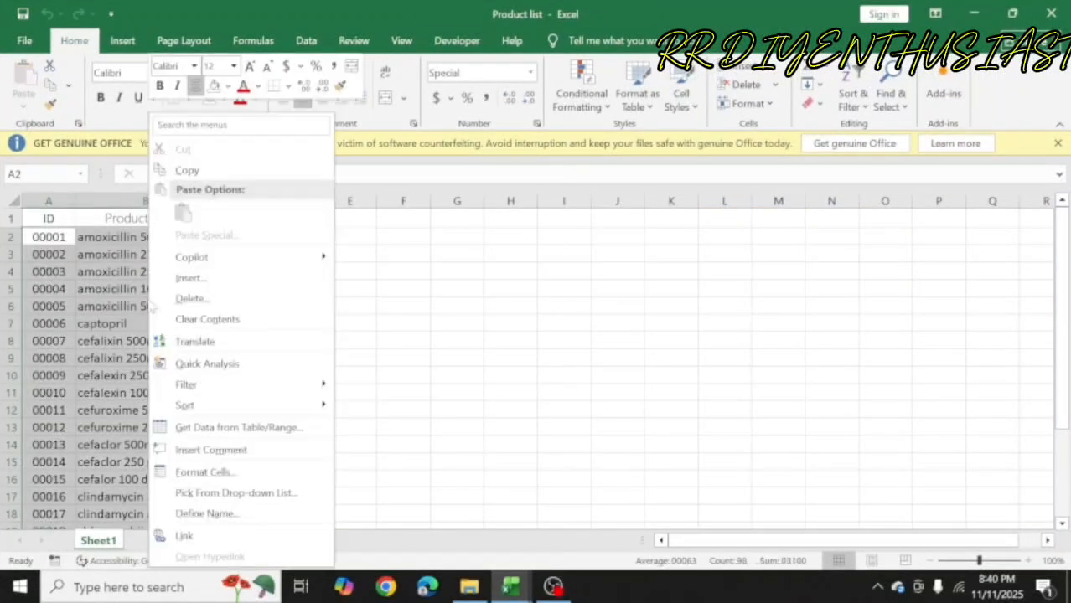
pyautogui.click(189, 170)
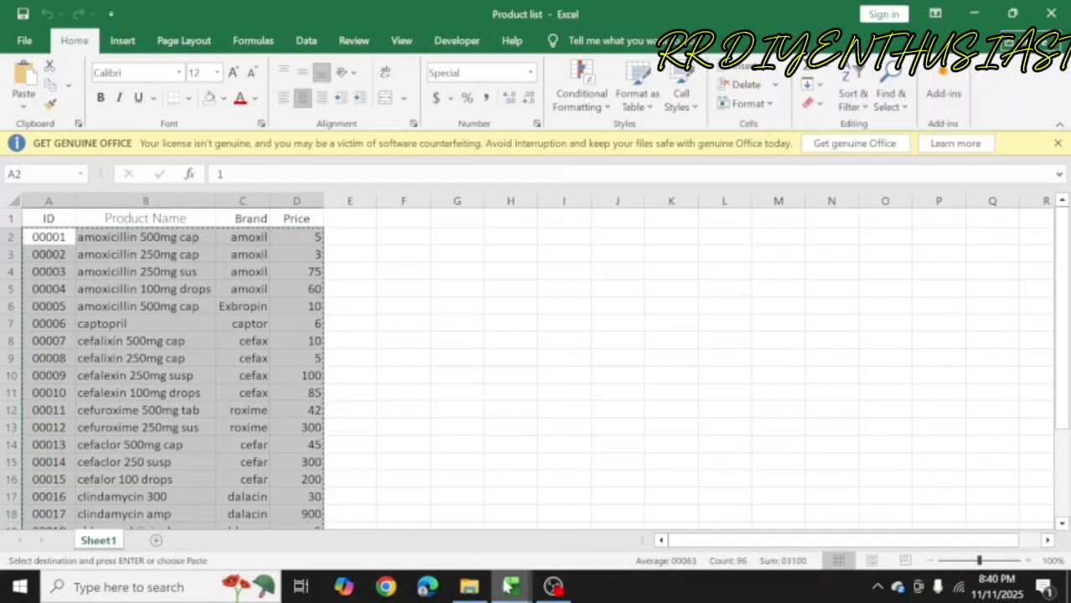
pyautogui.moveTo(510, 589)
pyautogui.click(425, 526)
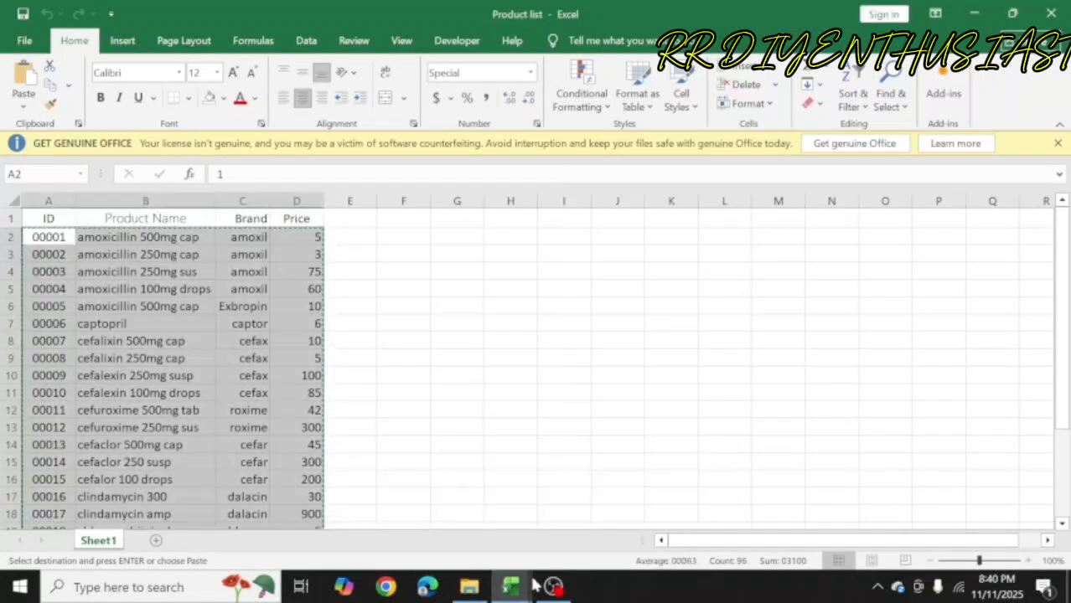
pyautogui.click(605, 507)
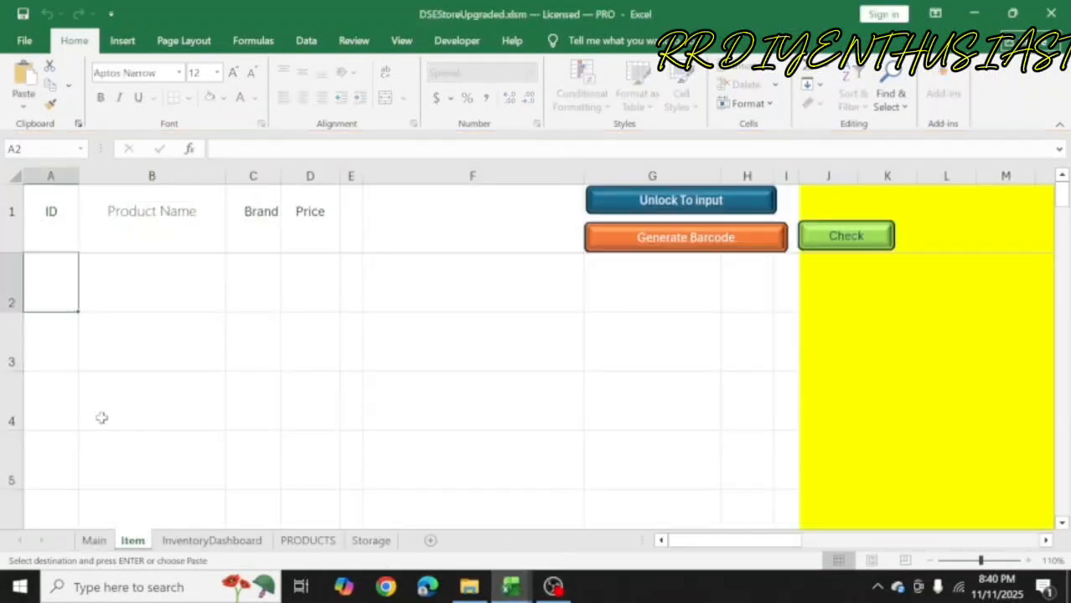
pyautogui.rightClick(40, 298)
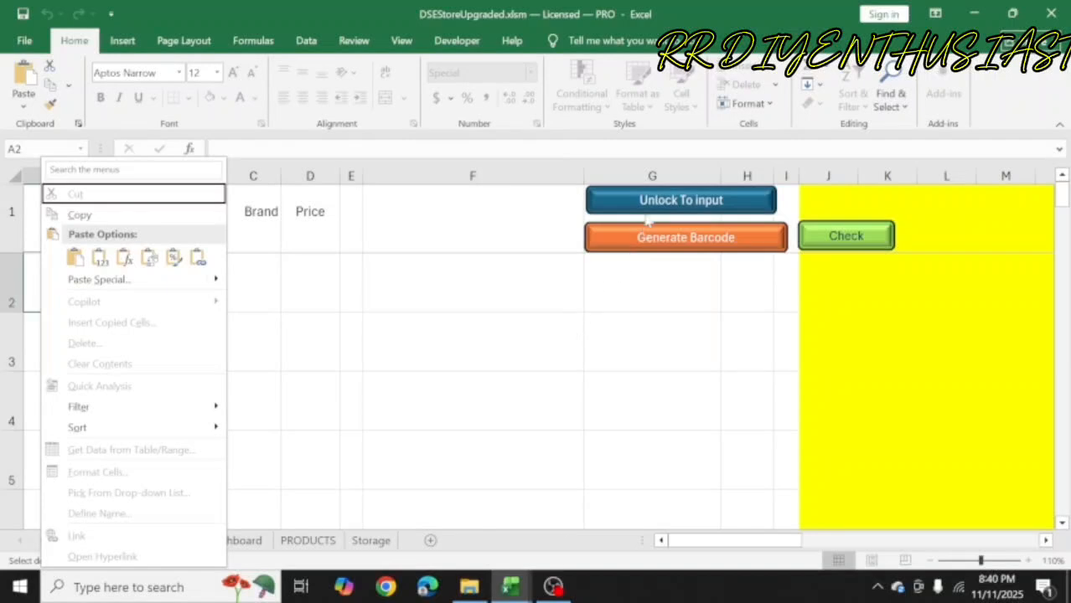
# Step: Unlock the Item sheet with its Unlock To input macro
pyautogui.press('Escape')
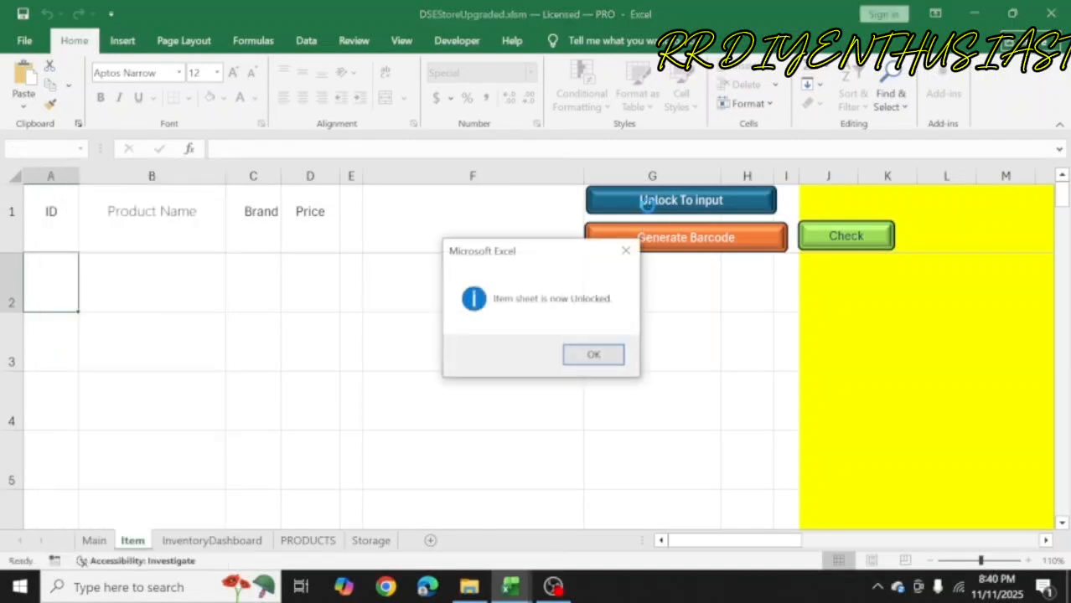
pyautogui.click(574, 357)
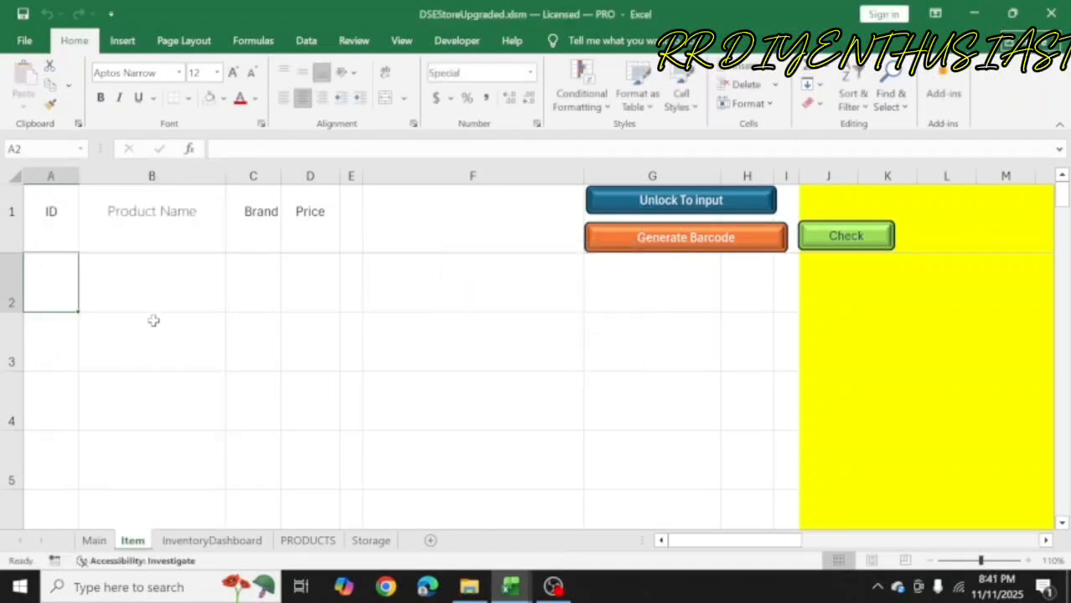
pyautogui.rightClick(67, 294)
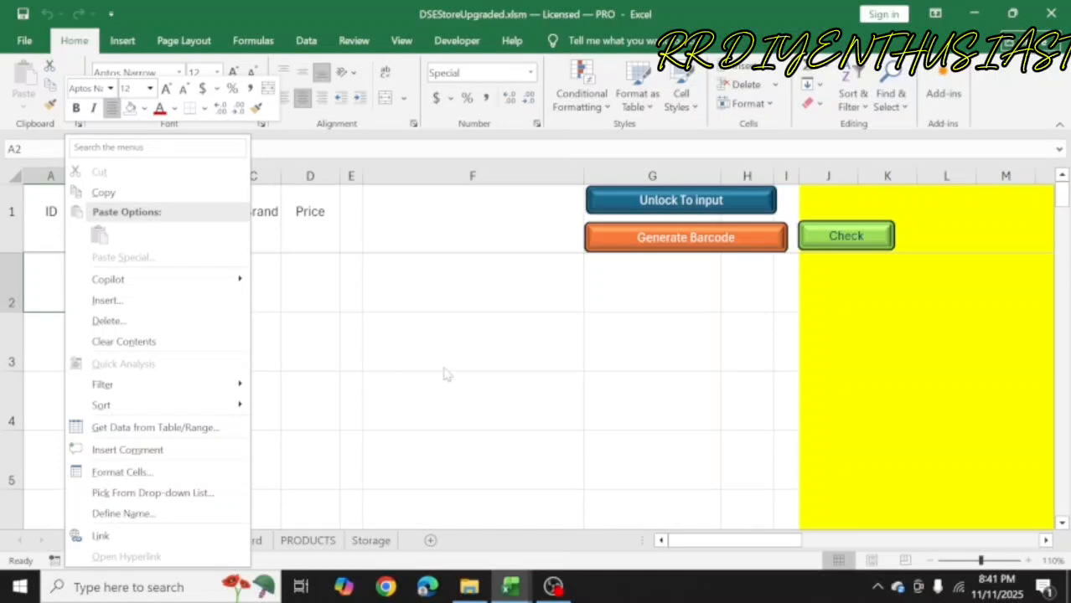
# Step: Copy product rows A2:D25 from the Product list workbook again and paste them into the Item sheet starting at cell A2
pyautogui.click(511, 586)
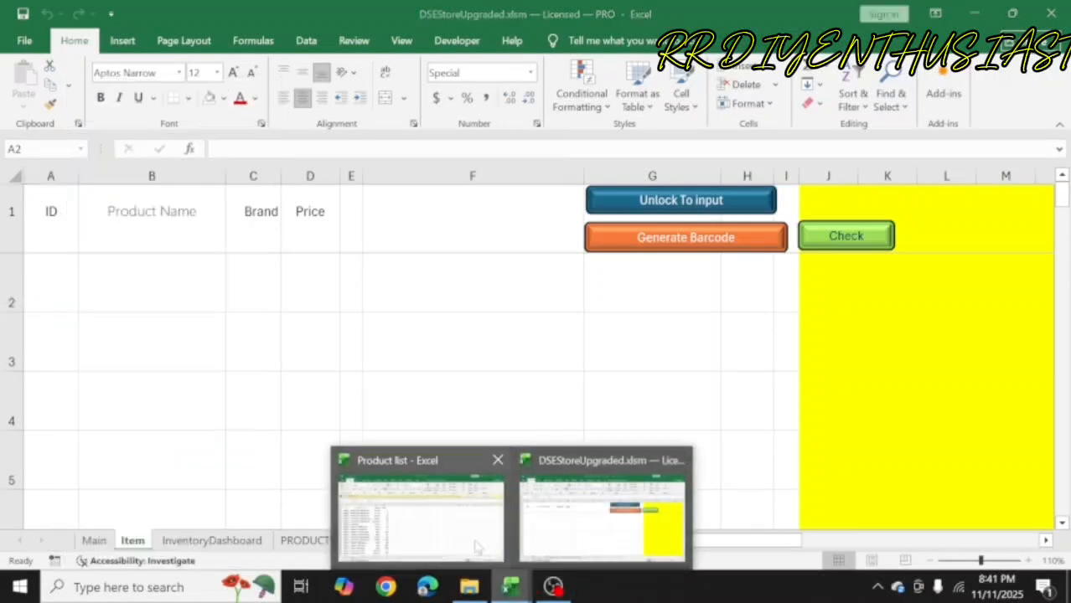
pyautogui.click(469, 536)
pyautogui.rightClick(195, 306)
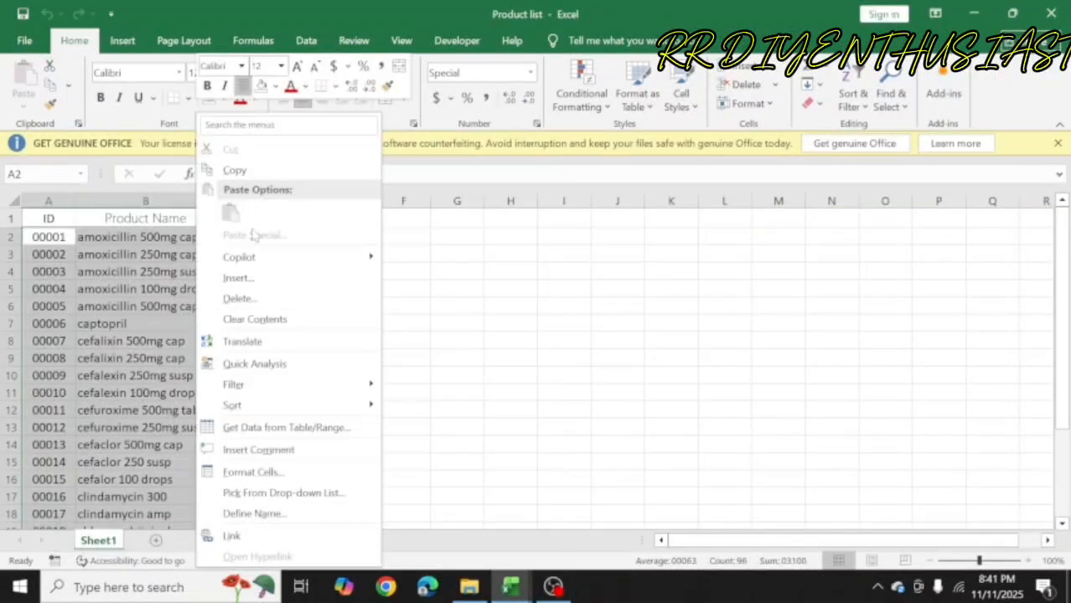
pyautogui.click(234, 170)
pyautogui.click(513, 588)
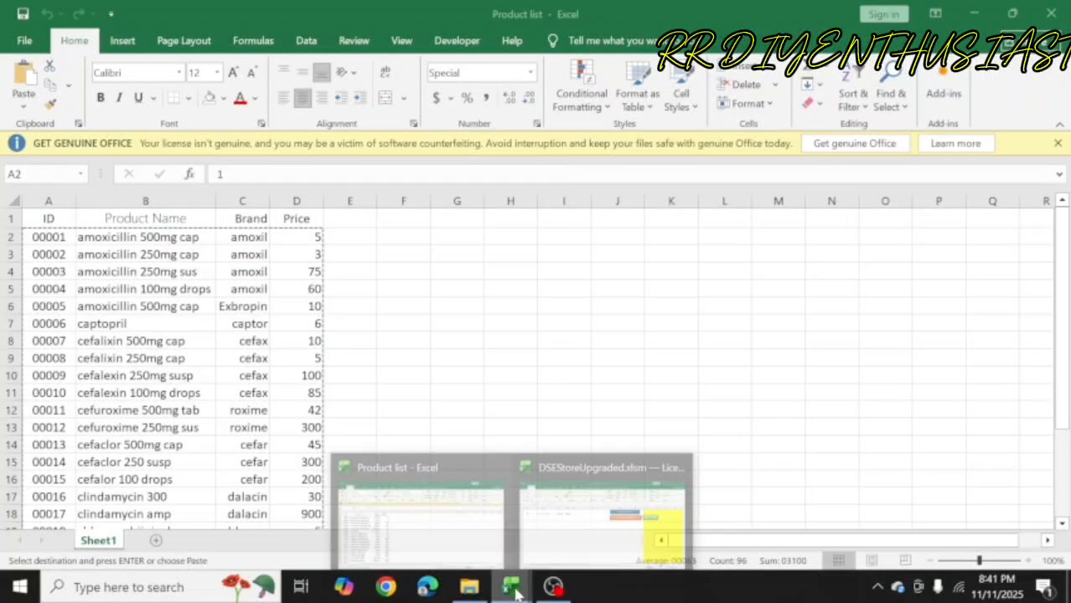
pyautogui.click(569, 528)
pyautogui.rightClick(59, 287)
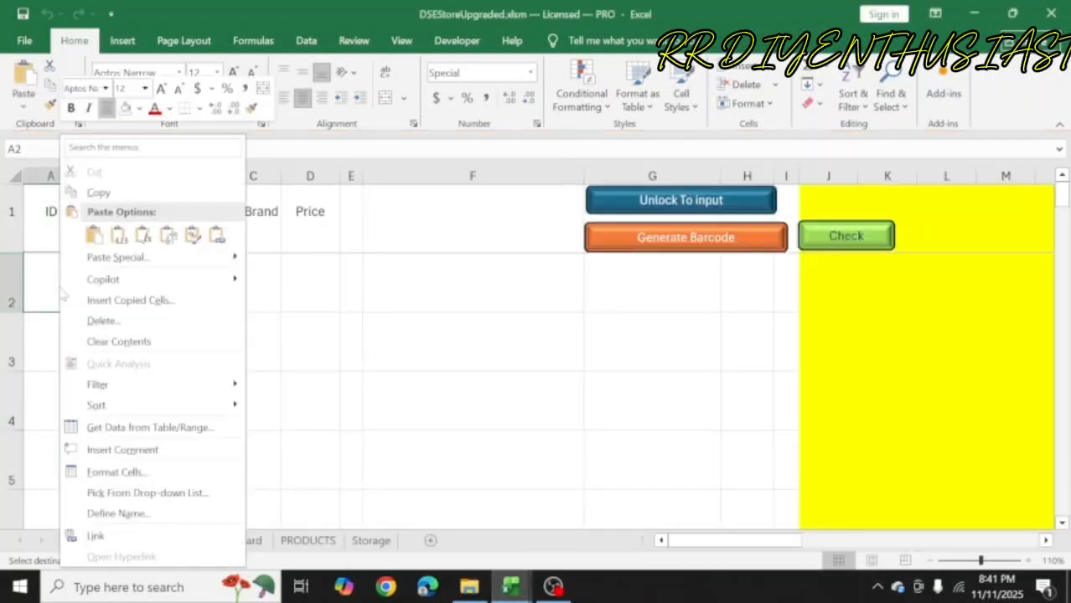
pyautogui.click(91, 235)
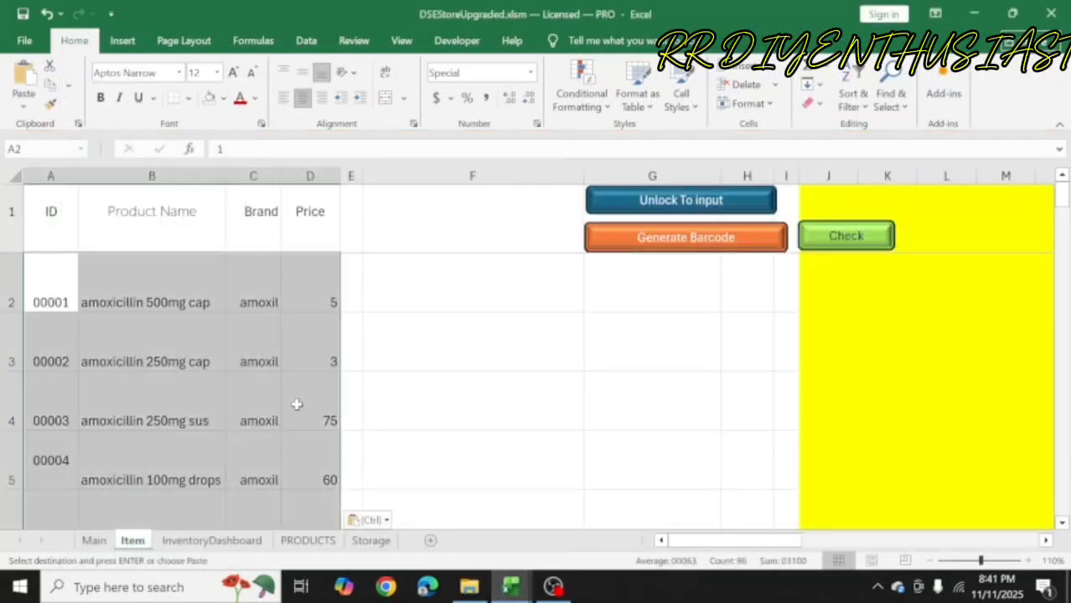
# Step: Review the pasted rows on the Item sheet and generate barcodes for all the products
pyautogui.scroll(-10, 297, 405)
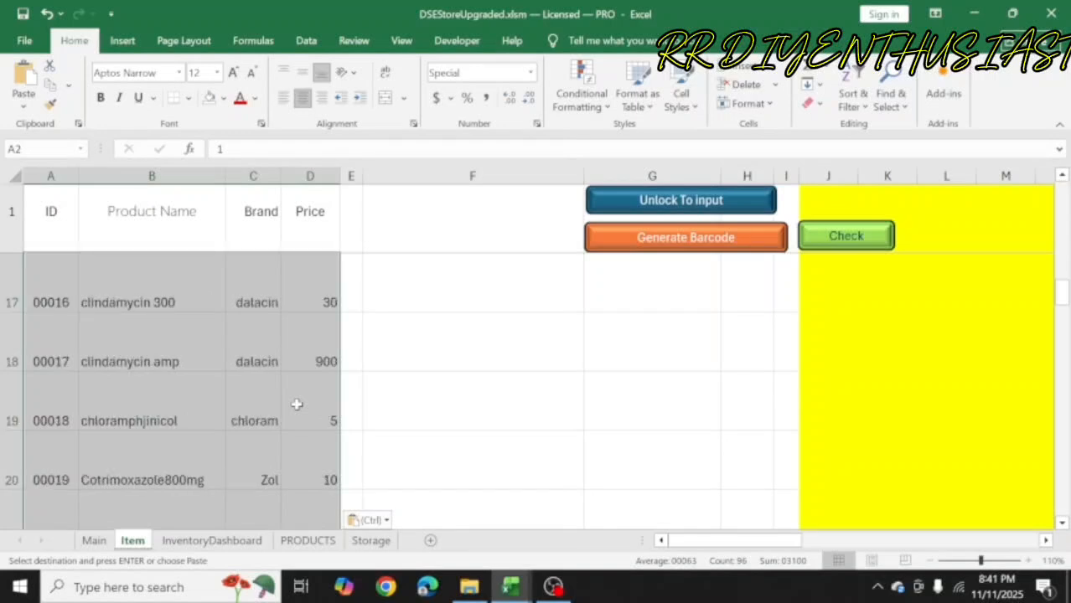
pyautogui.scroll(7, 296, 405)
pyautogui.scroll(5, 297, 405)
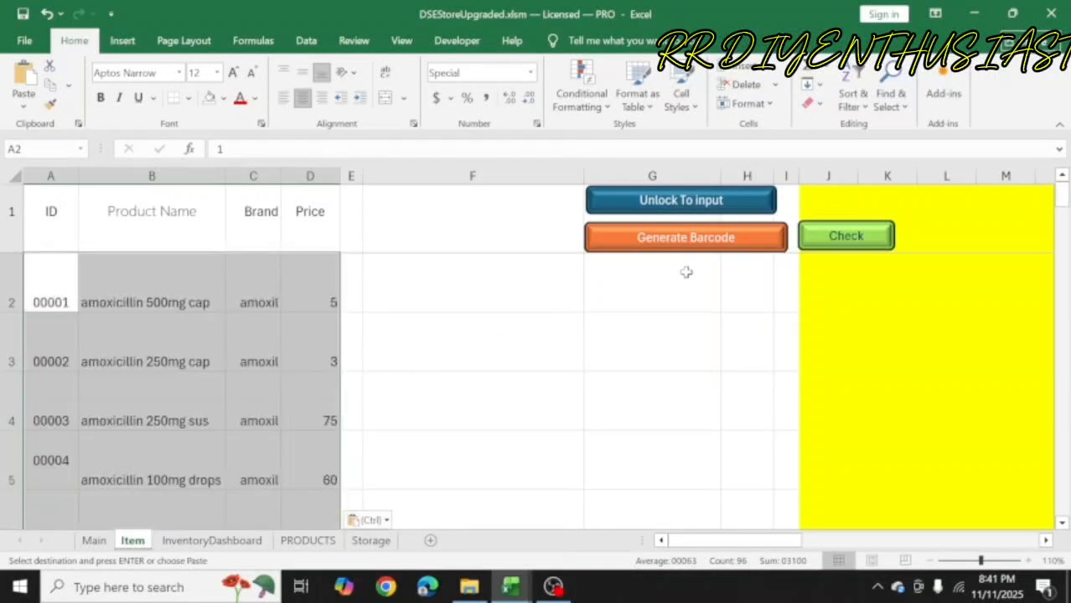
pyautogui.click(693, 240)
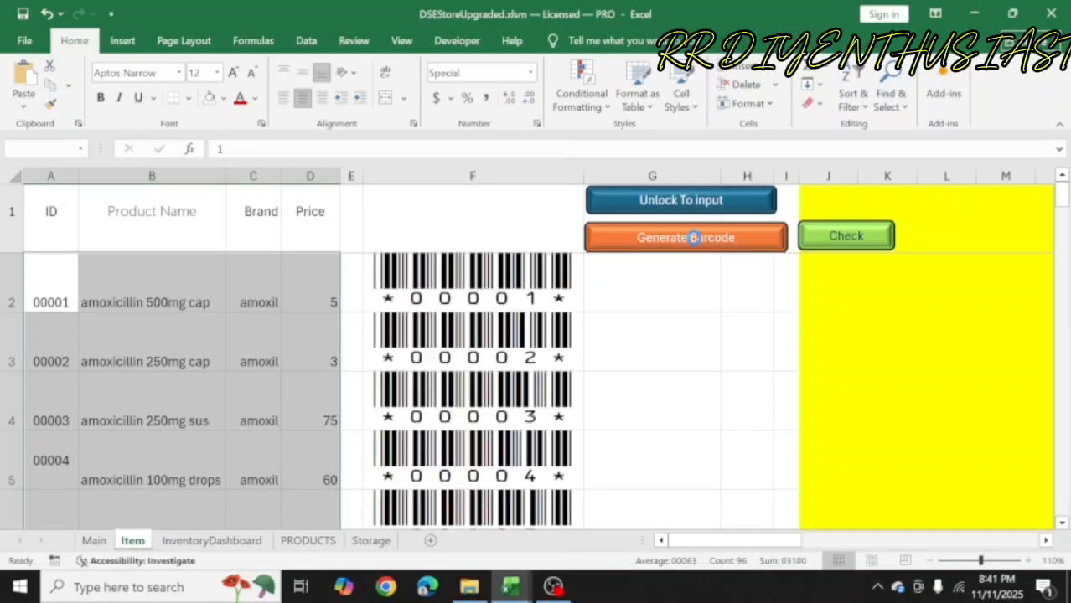
pyautogui.click(646, 355)
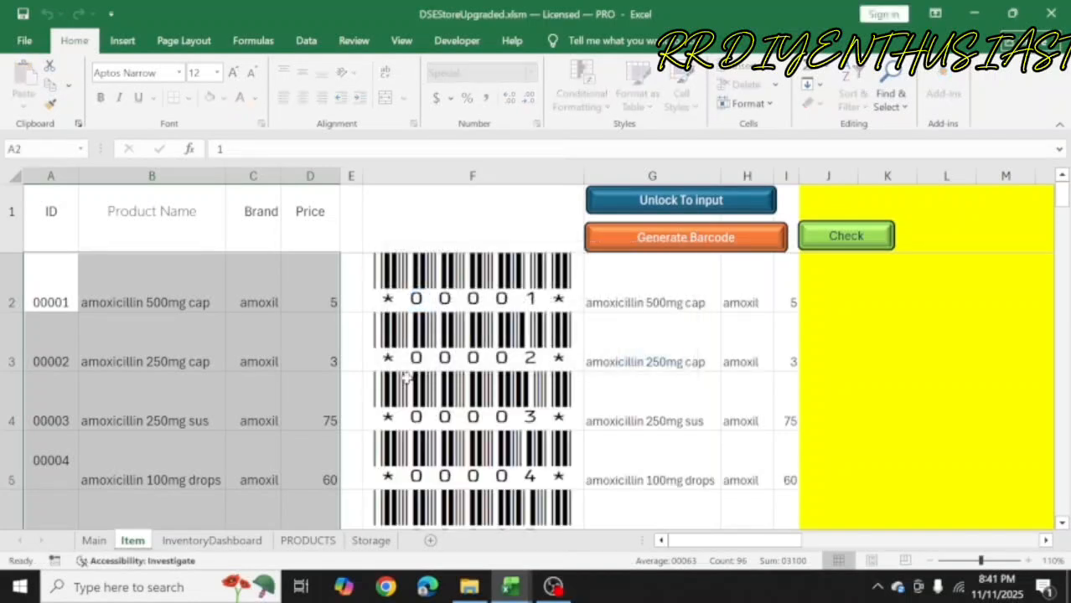
# Step: Review the generated barcodes on the Item sheet and check the imported products in the Main sheet's Product List form
pyautogui.scroll(-9, 472, 362)
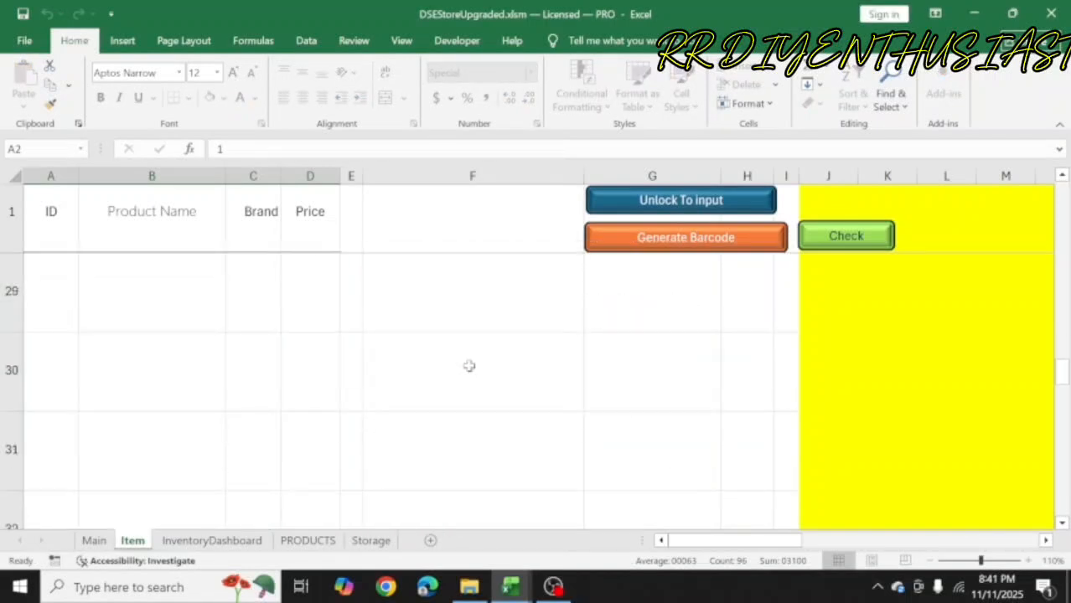
pyautogui.scroll(3, 472, 362)
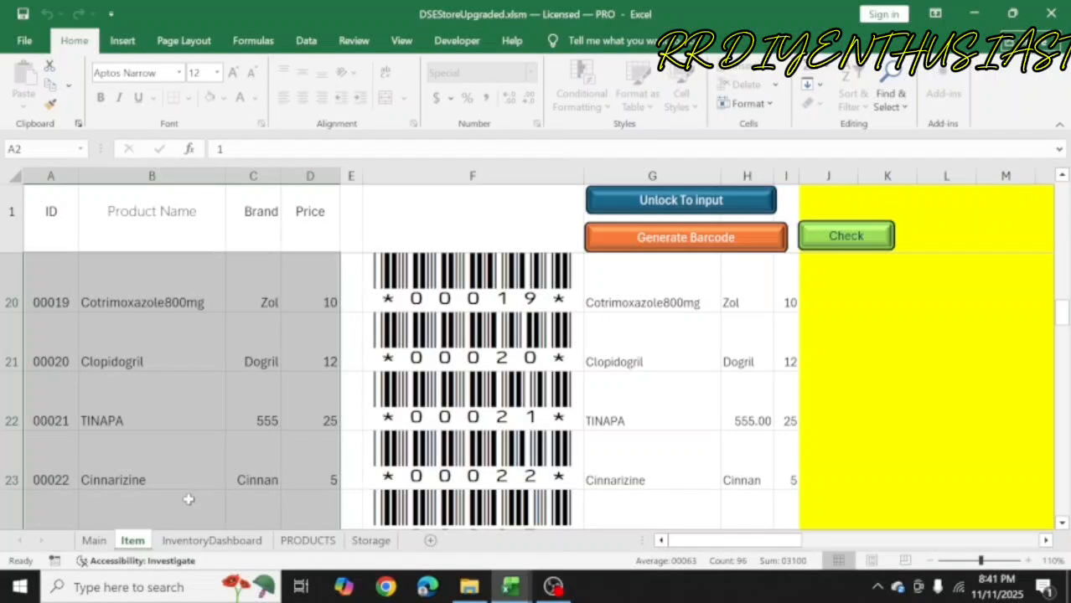
pyautogui.click(94, 541)
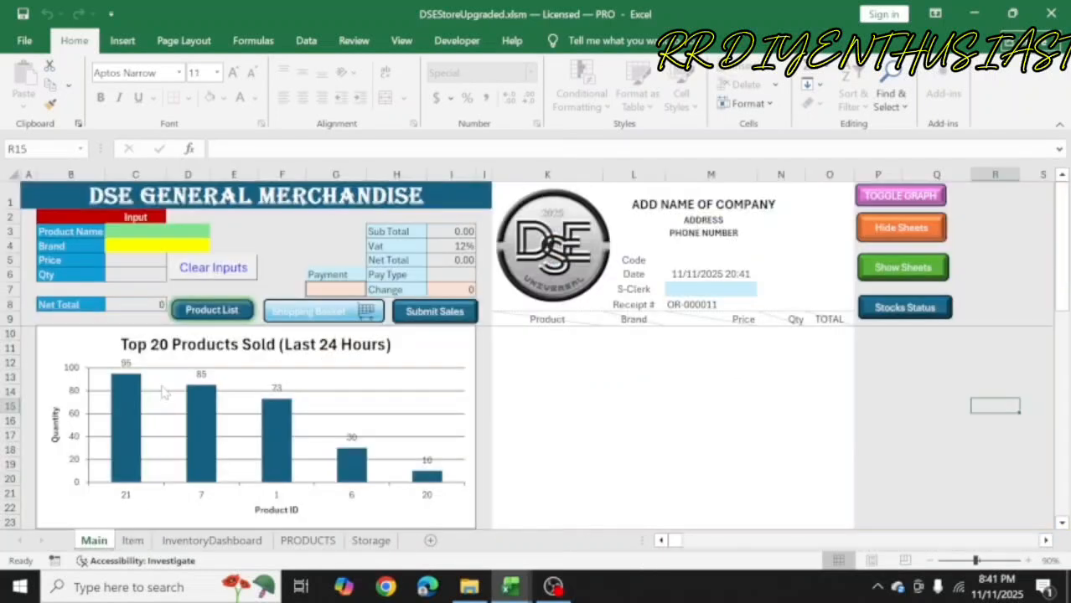
pyautogui.click(195, 315)
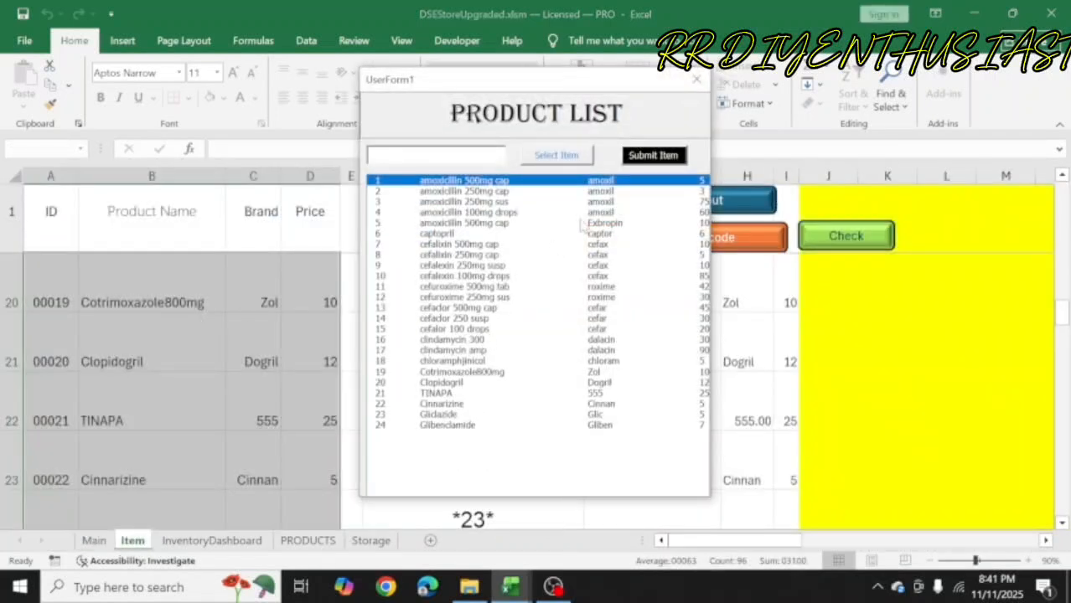
pyautogui.click(491, 406)
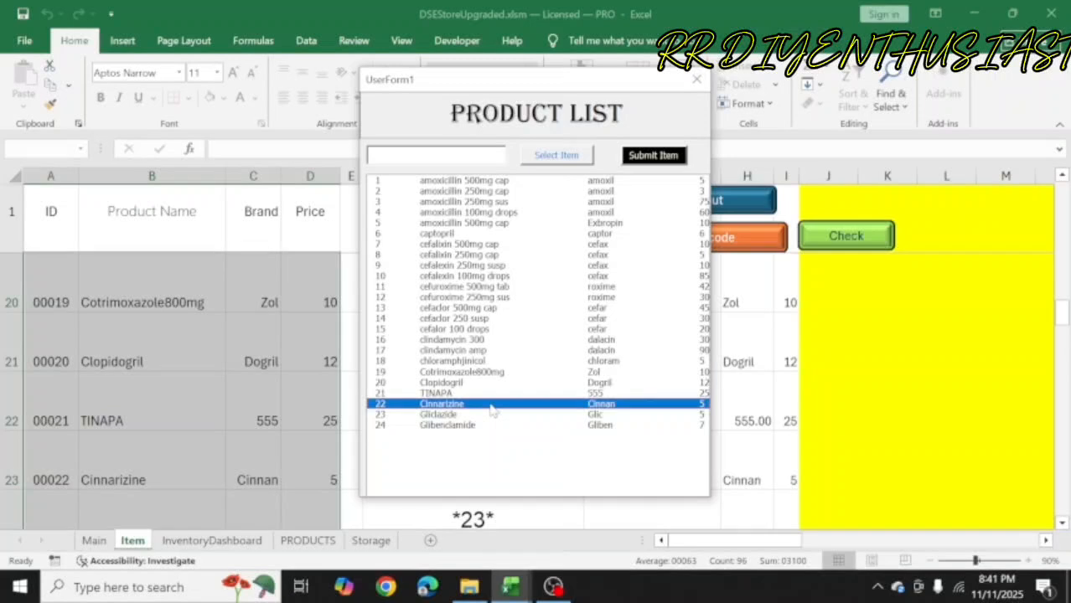
pyautogui.click(697, 79)
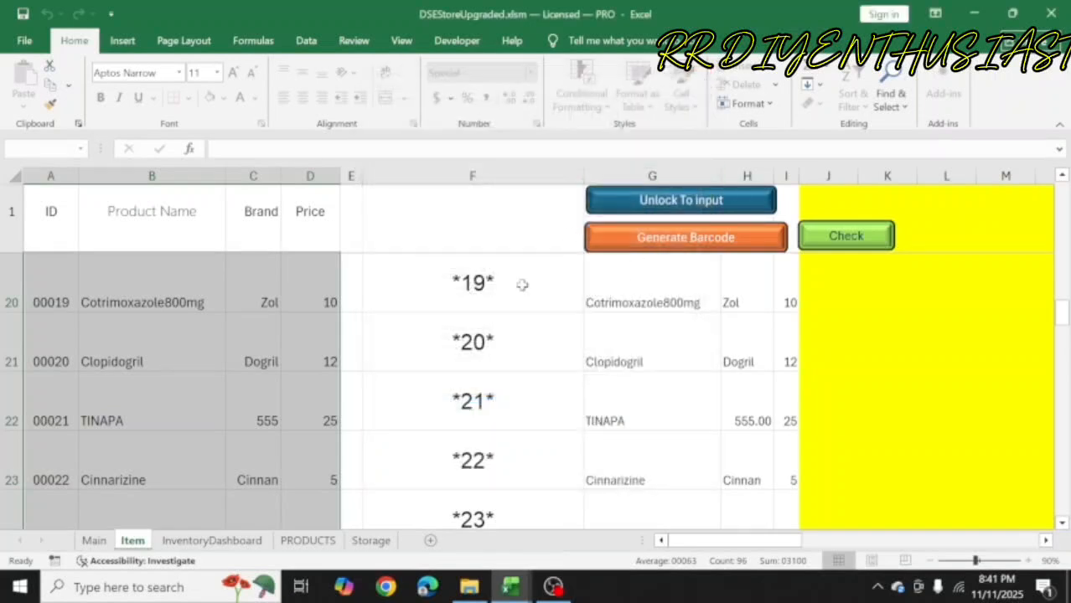
pyautogui.click(94, 541)
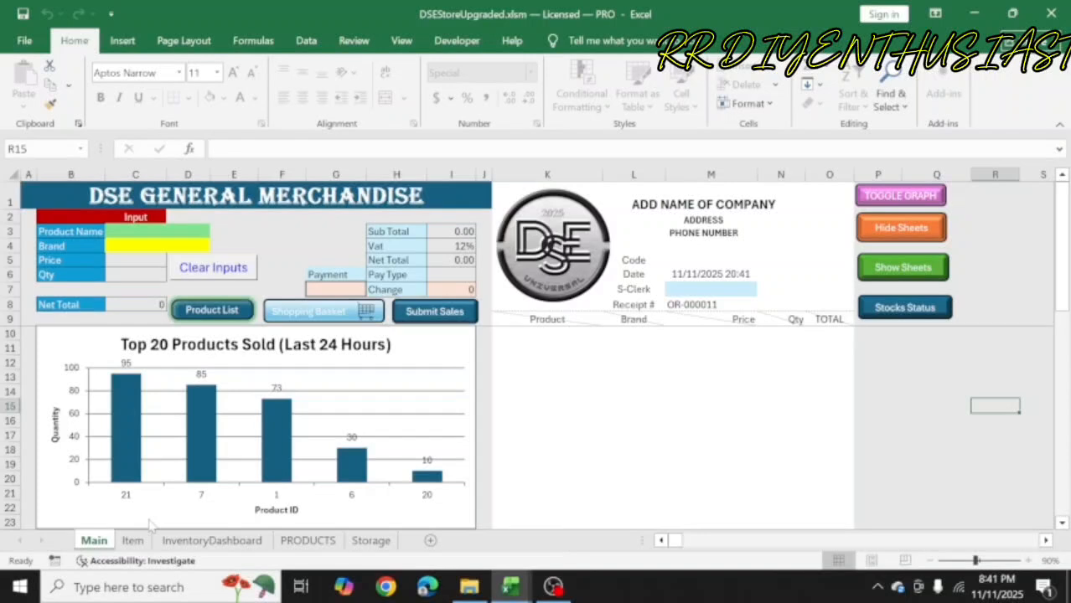
# Step: Load product 1, amoxicillin 500mg cap (amoxil), from the product list into the InventoryDashboard entry form
pyautogui.click(932, 472)
pyautogui.click(239, 543)
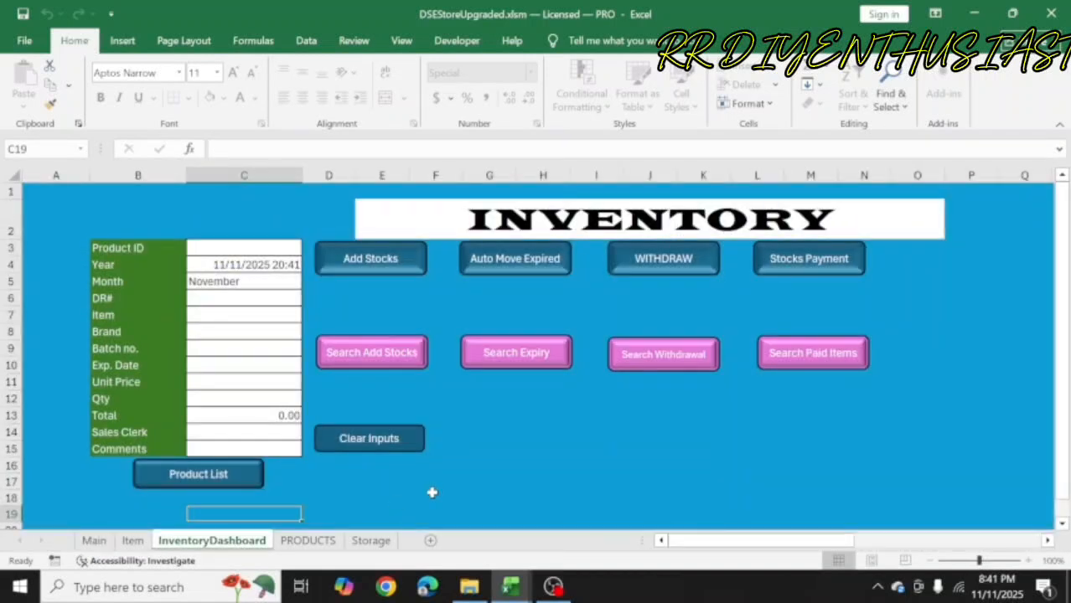
pyautogui.click(369, 509)
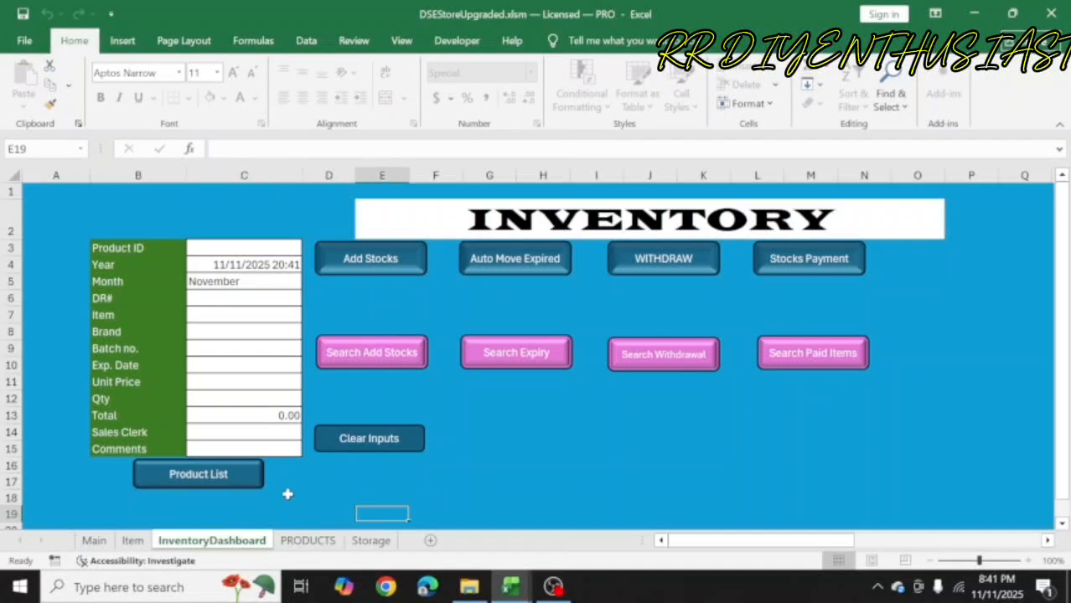
pyautogui.click(246, 480)
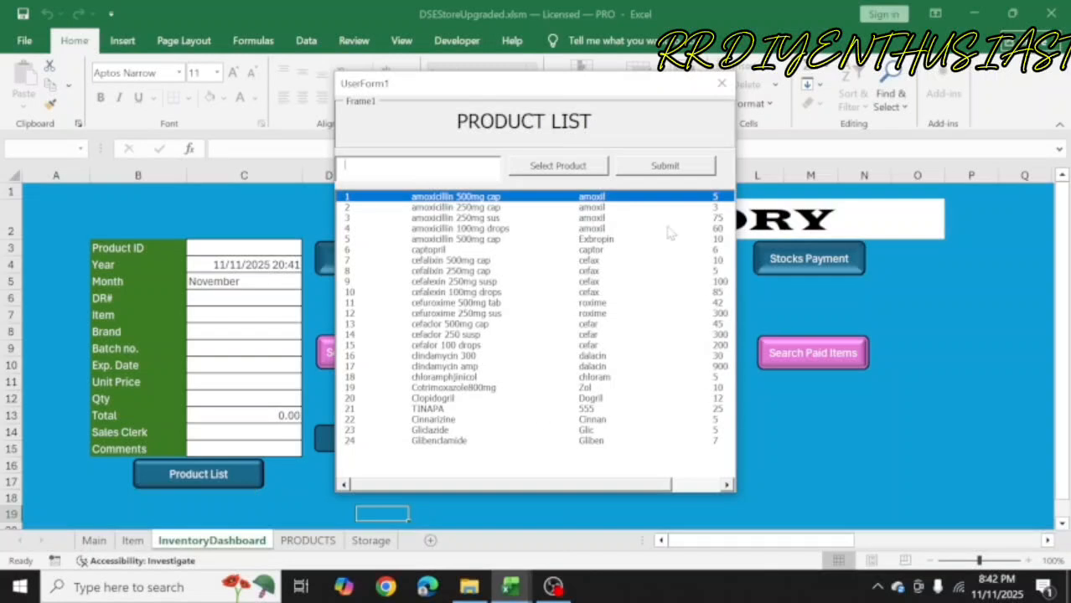
pyautogui.doubleClick(471, 196)
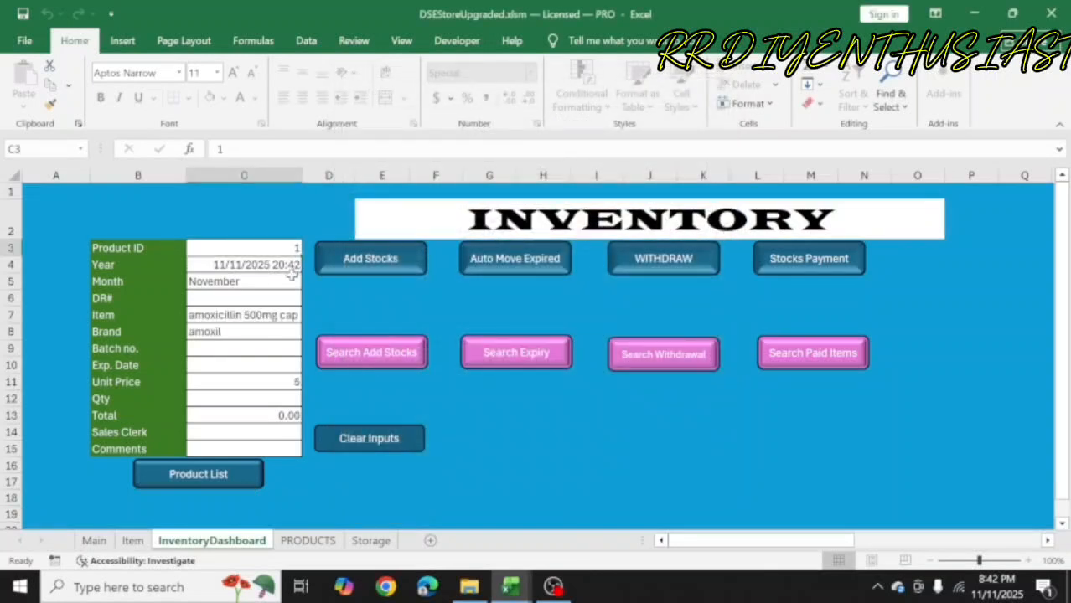
# Step: Enter 00012 as the DR# of the amoxicillin 500mg cap stock entry
pyautogui.click(270, 300)
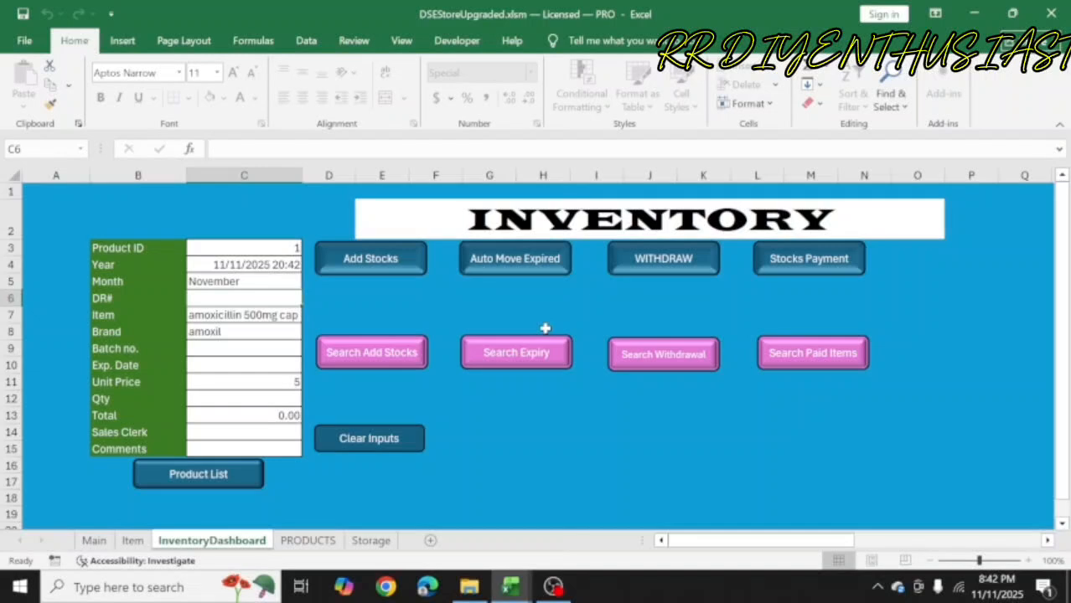
pyautogui.write('1')
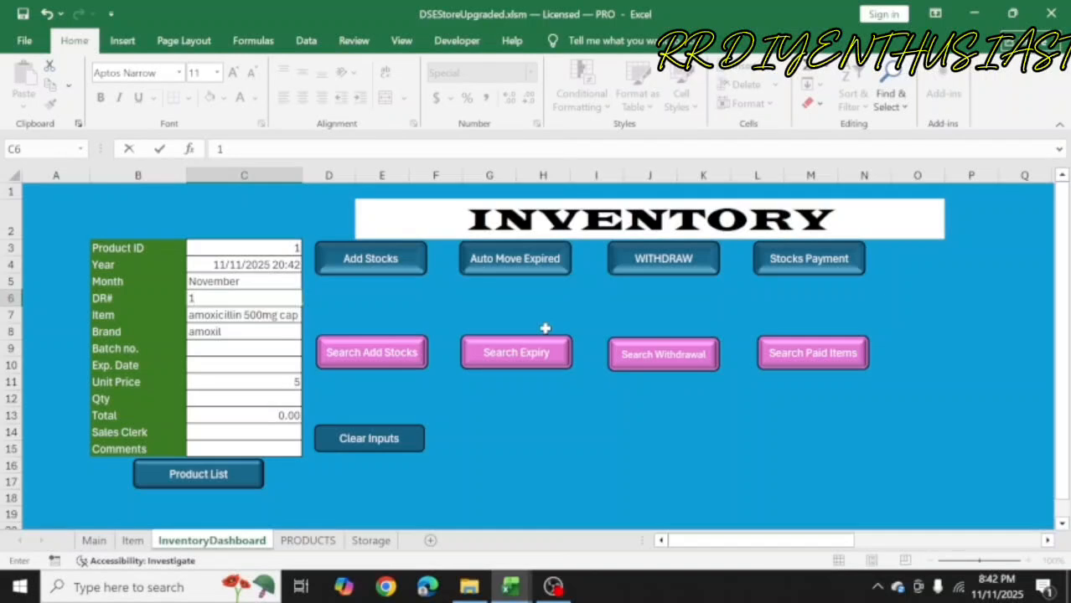
pyautogui.press('BackSpace')
pyautogui.write('00012')
pyautogui.click(530, 433)
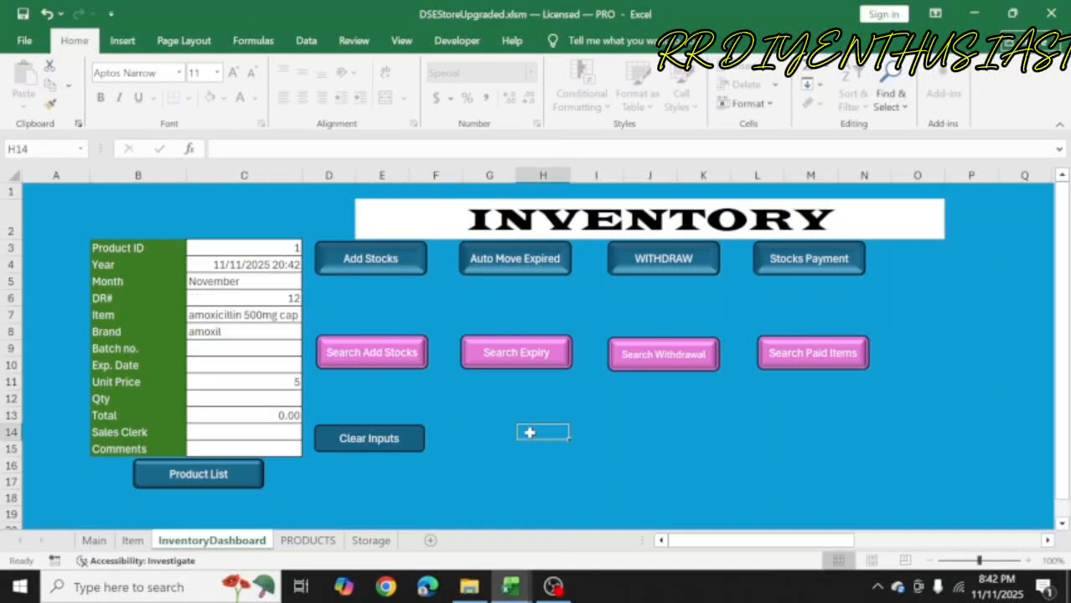
# Step: Enter a100 as the batch number of the amoxicillin 500mg cap stock entry
pyautogui.click(283, 347)
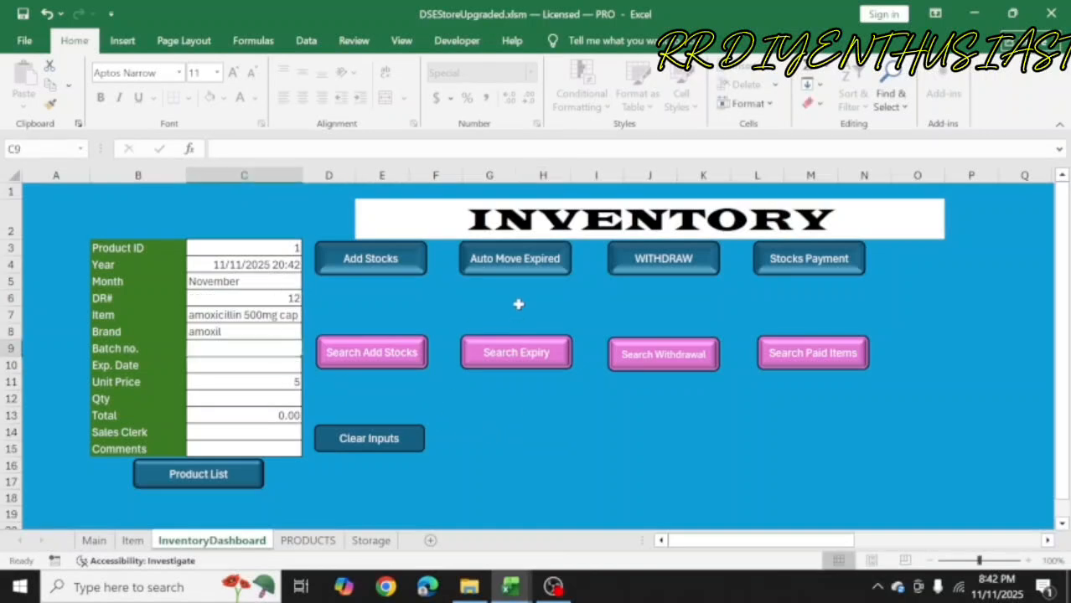
pyautogui.write('A')
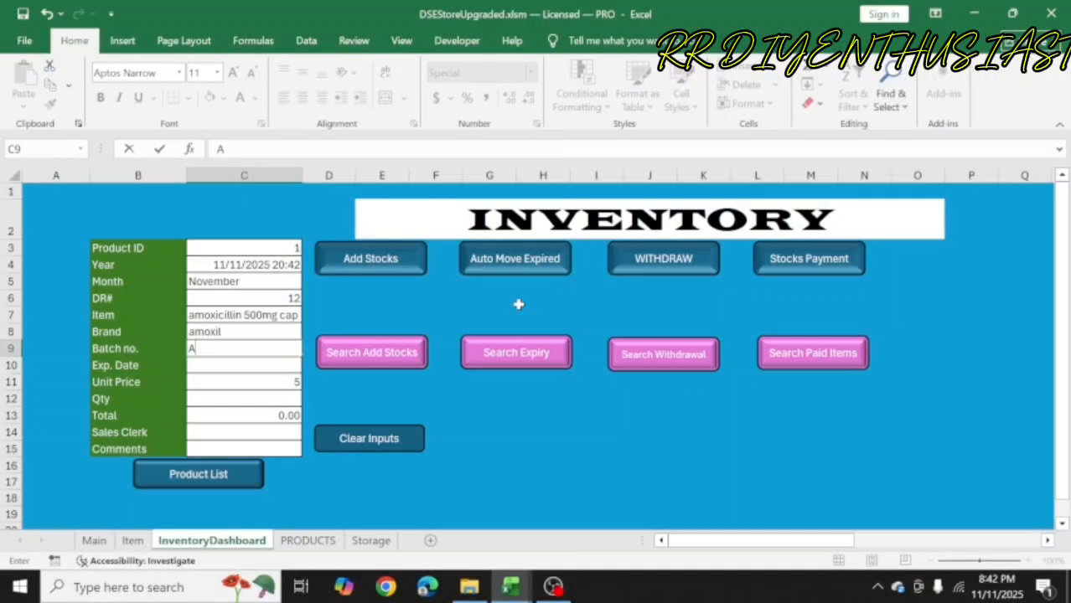
pyautogui.write('100')
pyautogui.press('BackSpace')
pyautogui.press('BackSpace')
pyautogui.press('BackSpace')
pyautogui.press('BackSpace')
pyautogui.write('a100')
pyautogui.press('Return')
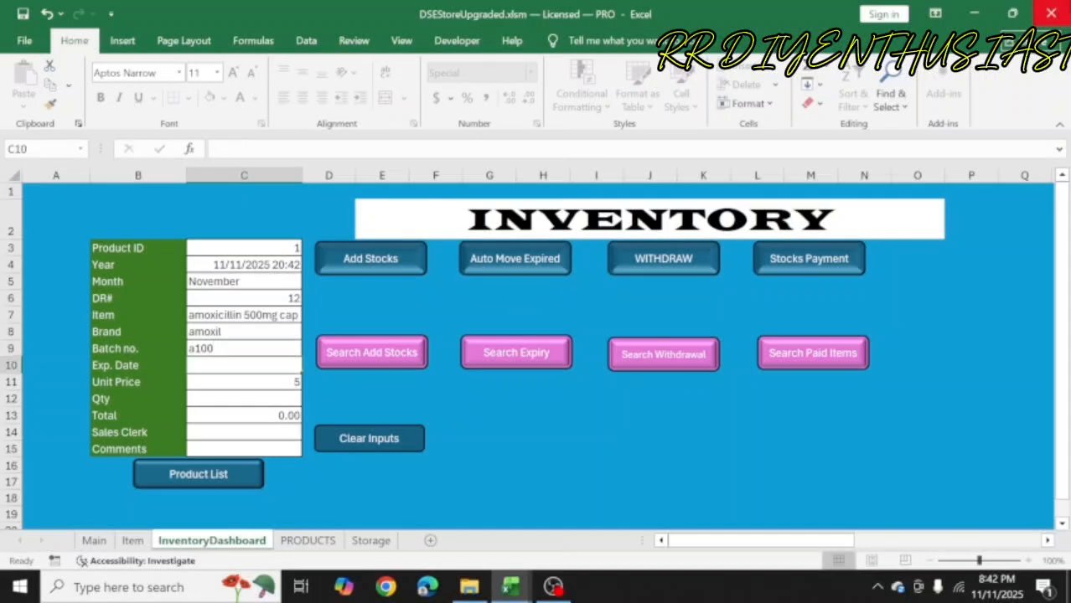
# Step: Set the stock entry's expiry date to 10/10/2026 and its quantity to 500
pyautogui.write('10/')
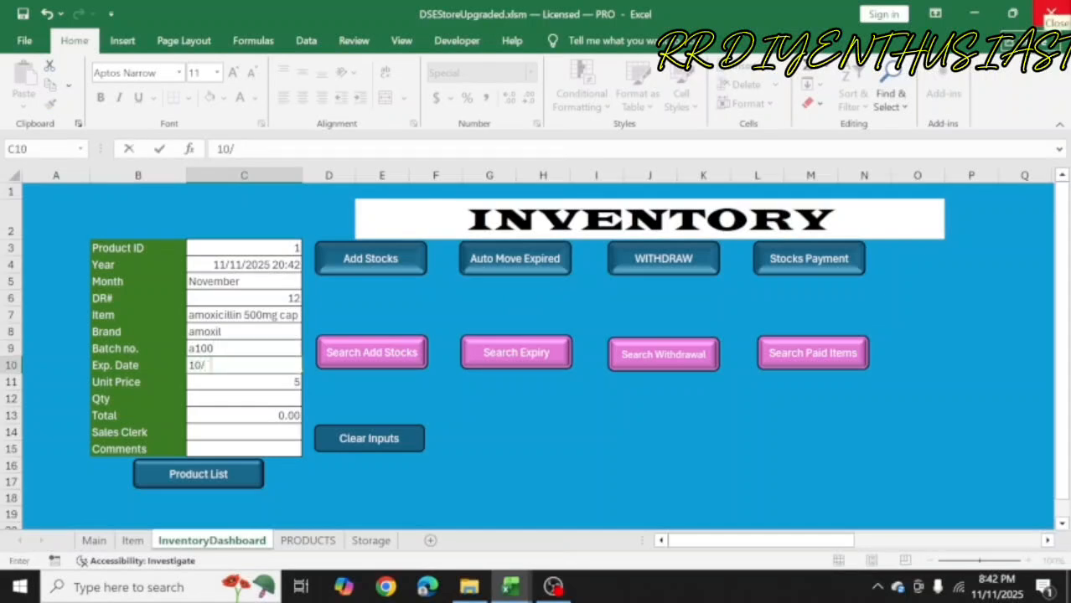
pyautogui.write('10/2026')
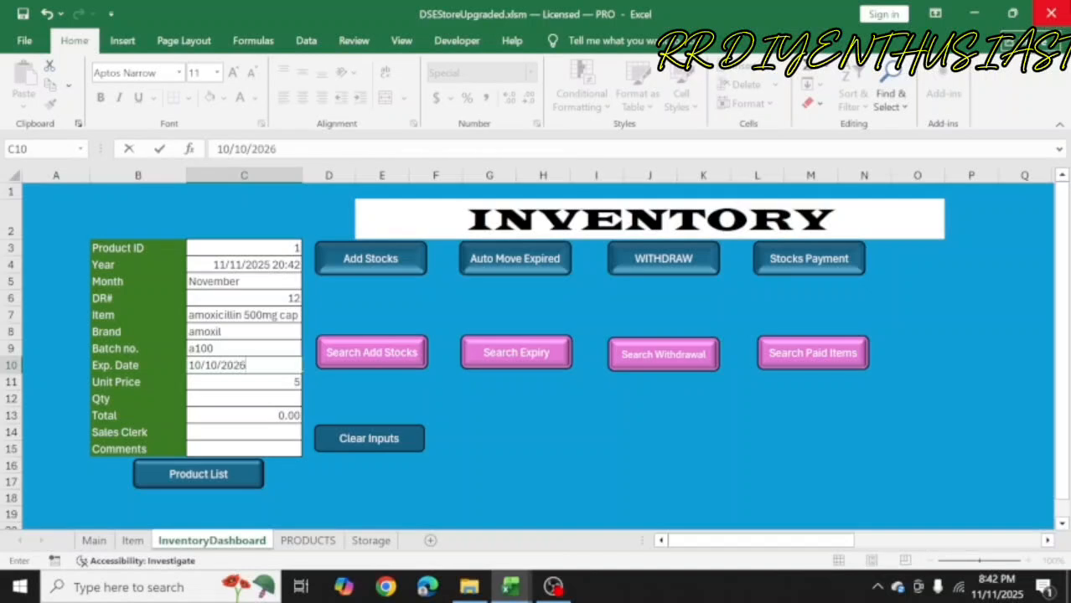
pyautogui.press('Return')
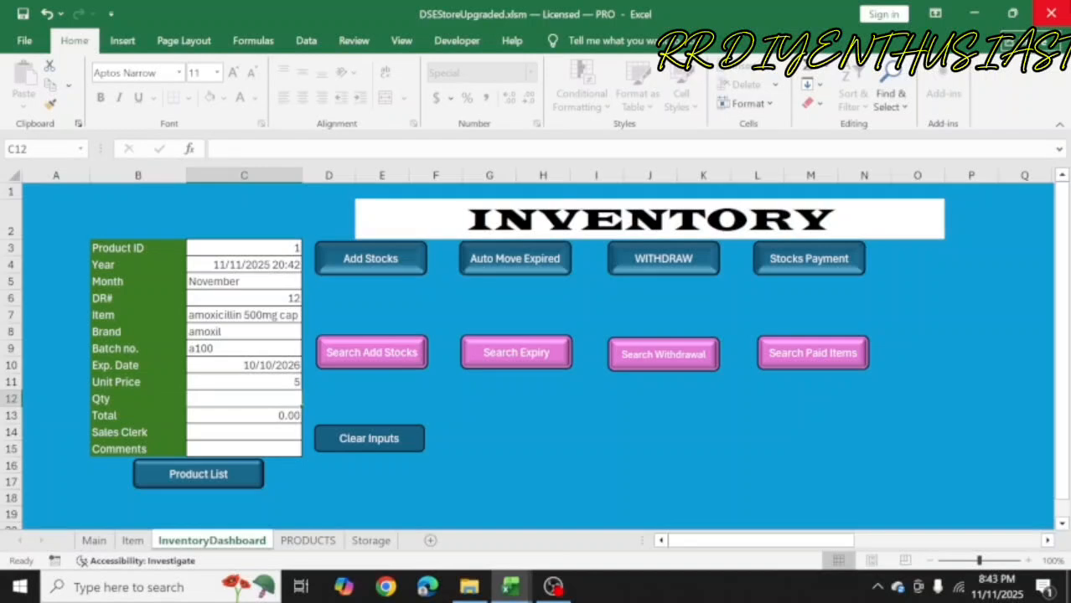
pyautogui.write('500')
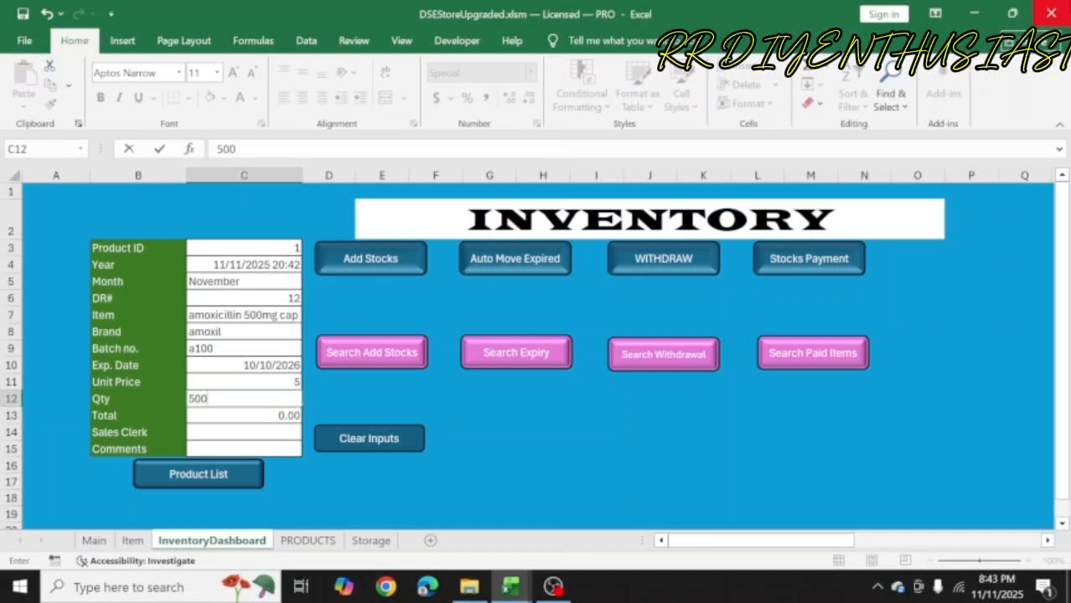
pyautogui.press('Return')
pyautogui.press('Return')
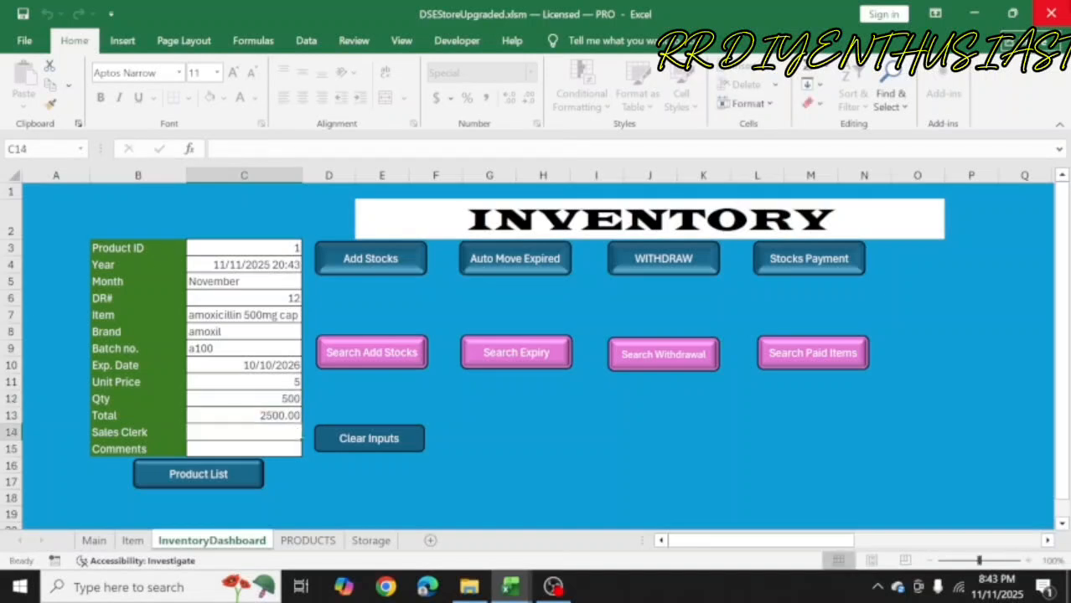
# Step: Enter the sales clerk's name and the comment "Fast moving" in the stock entry
pyautogui.write('Jane')
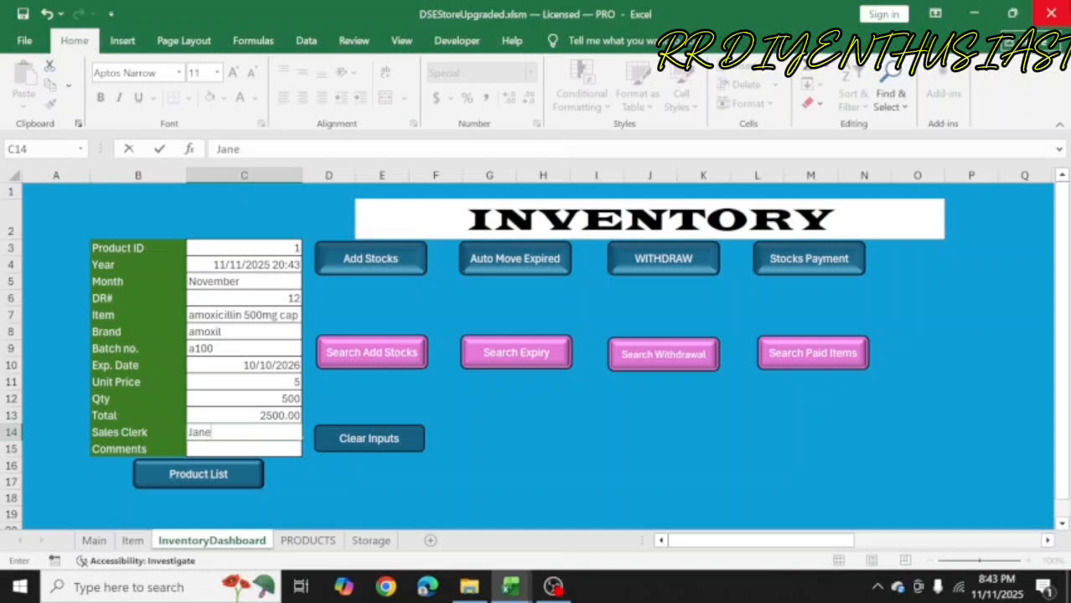
pyautogui.press('Return')
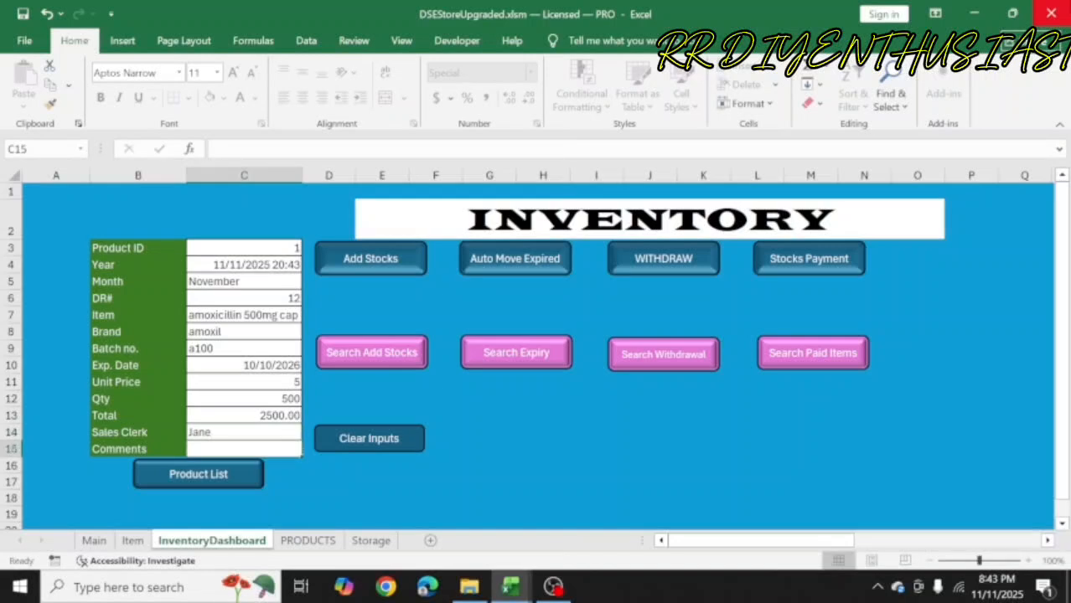
pyautogui.write('Fas')
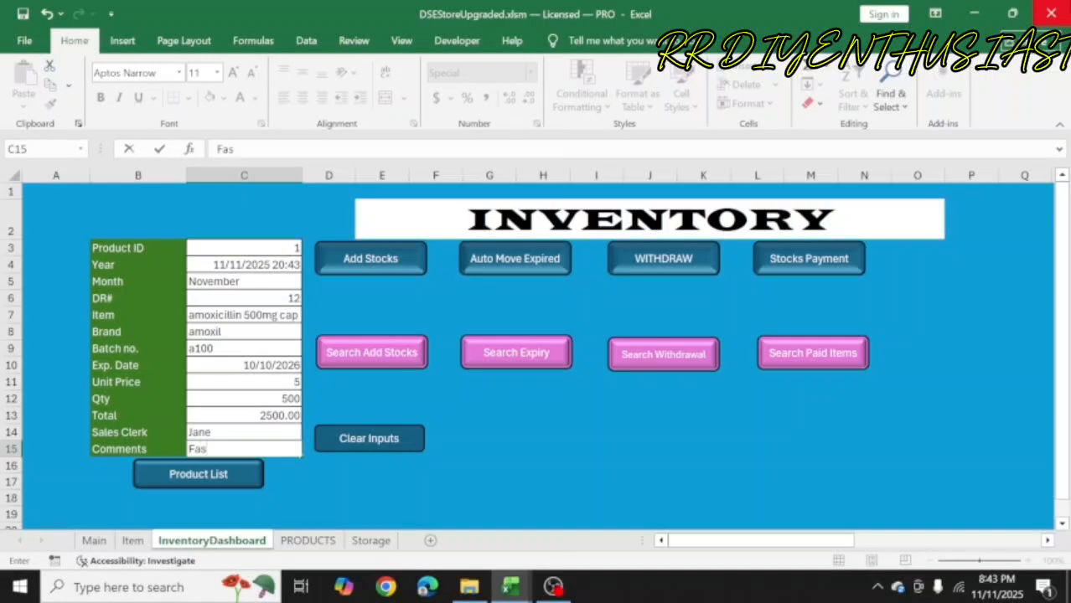
pyautogui.write('t moving')
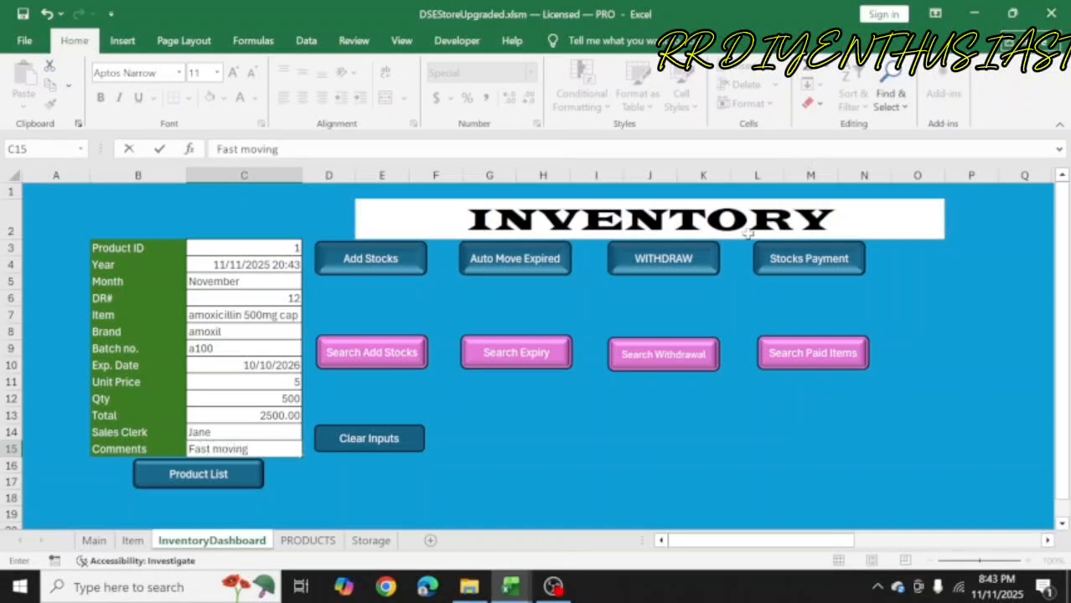
pyautogui.click(513, 425)
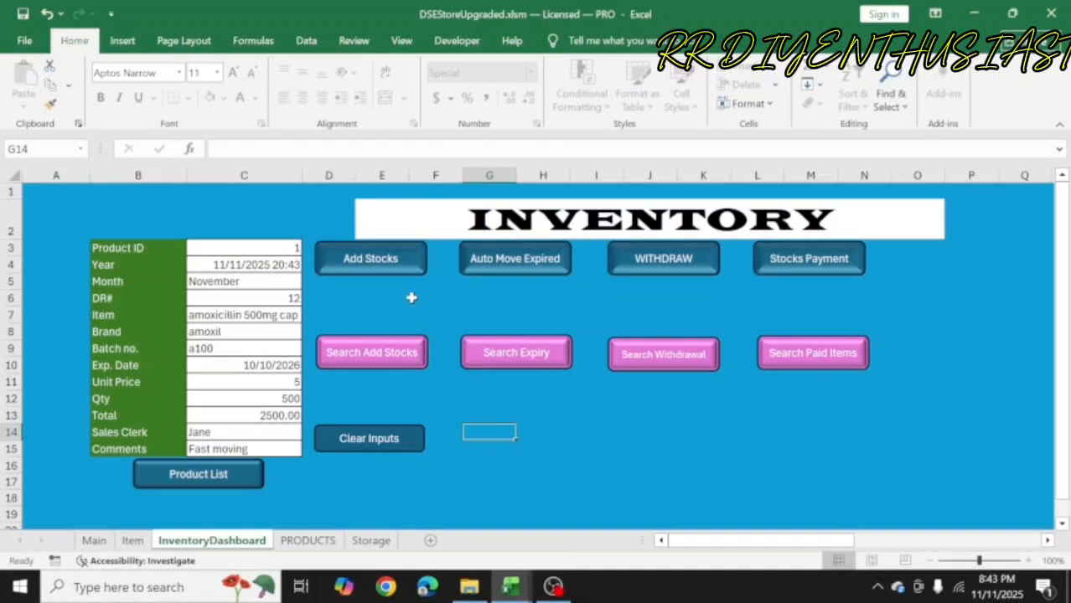
# Step: Record the completed amoxicillin 500mg cap entry in the inventory with the Add Stocks macro
pyautogui.click(397, 273)
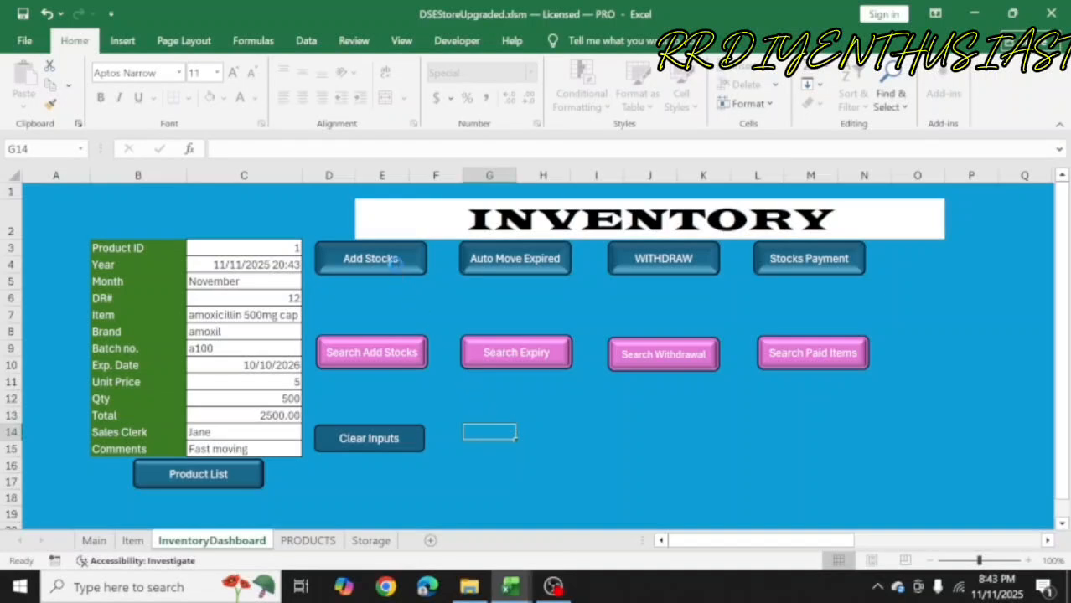
pyautogui.click(618, 355)
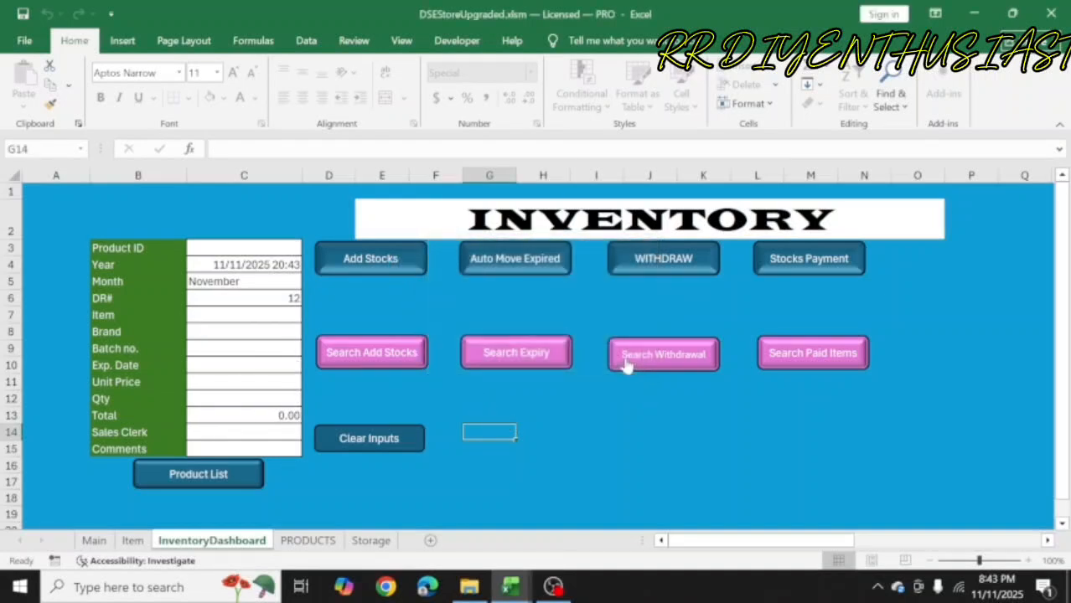
pyautogui.click(525, 469)
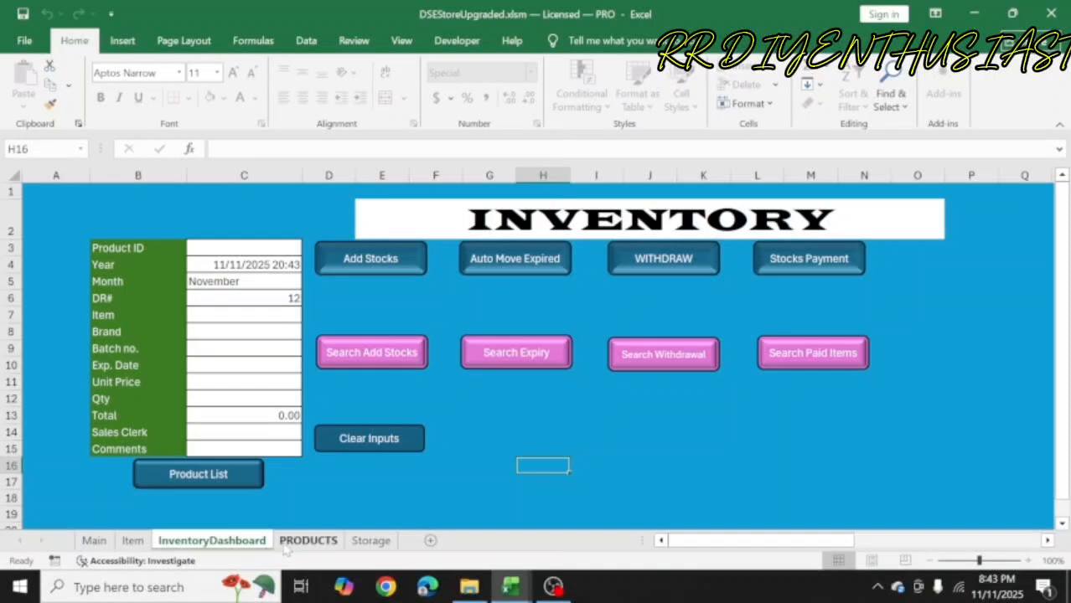
# Step: Check the added amoxicillin 500mg cap record and its quantity on the Storage sheet
pyautogui.click(370, 542)
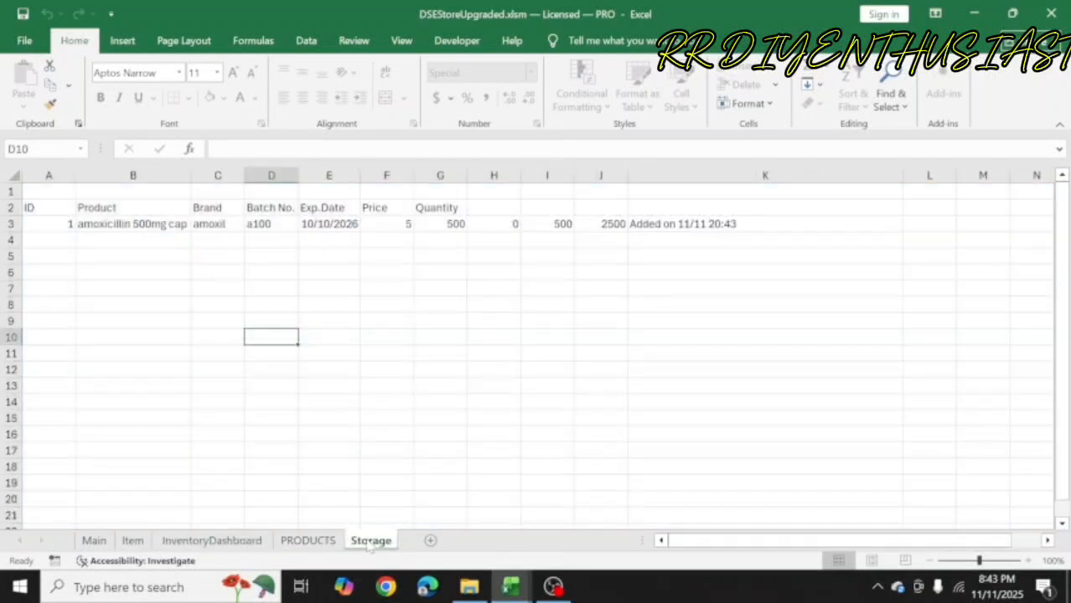
pyautogui.click(409, 434)
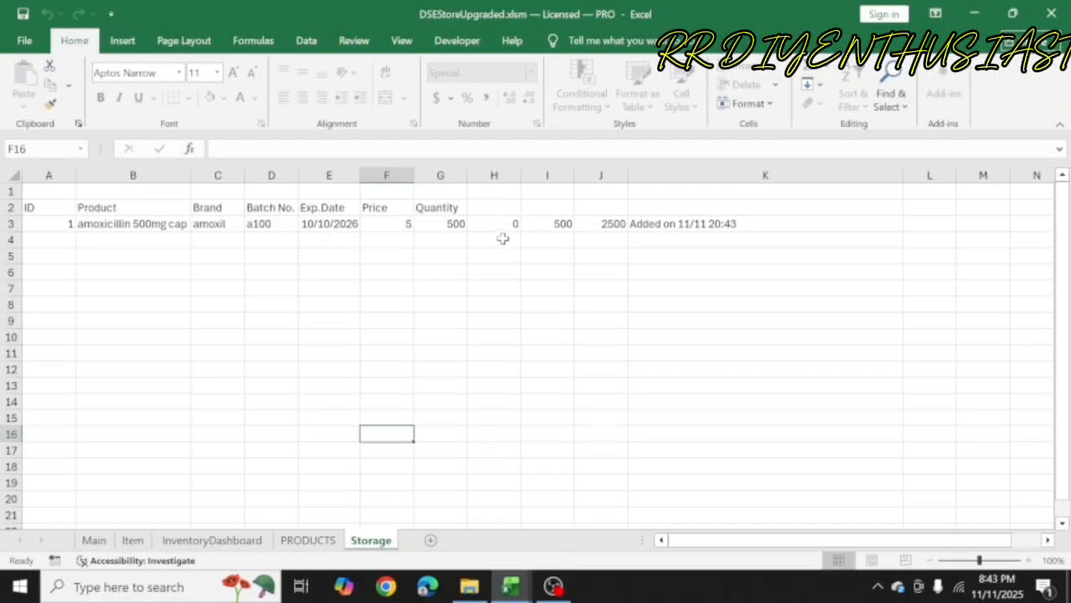
pyautogui.click(445, 225)
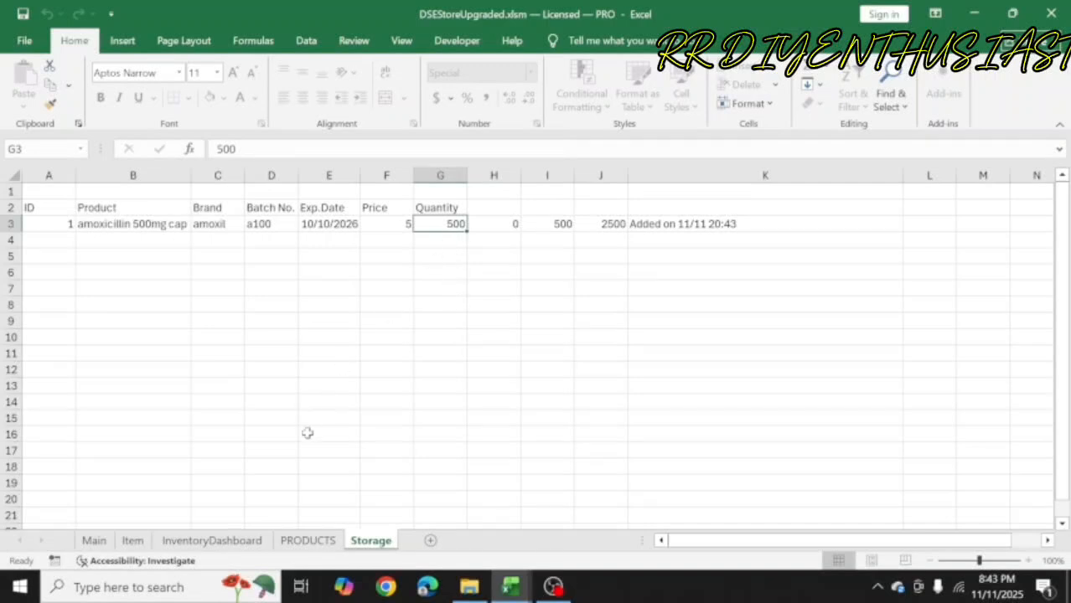
# Step: Load amoxicillin 500mg cap (amoxil) from the product list into the InventoryDashboard entry and set its DR# to 13
pyautogui.click(212, 540)
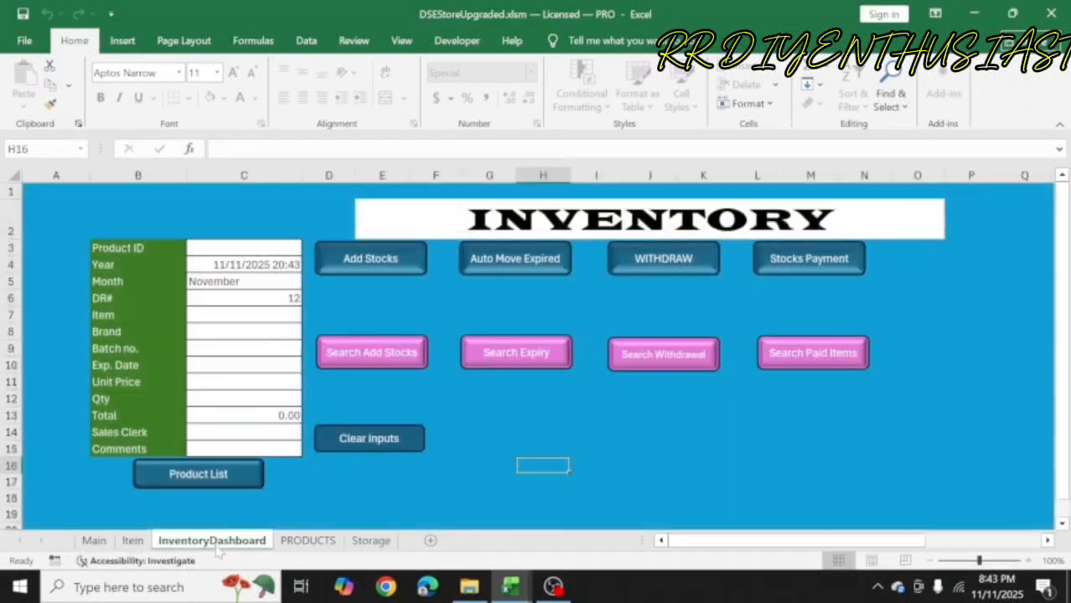
pyautogui.click(222, 492)
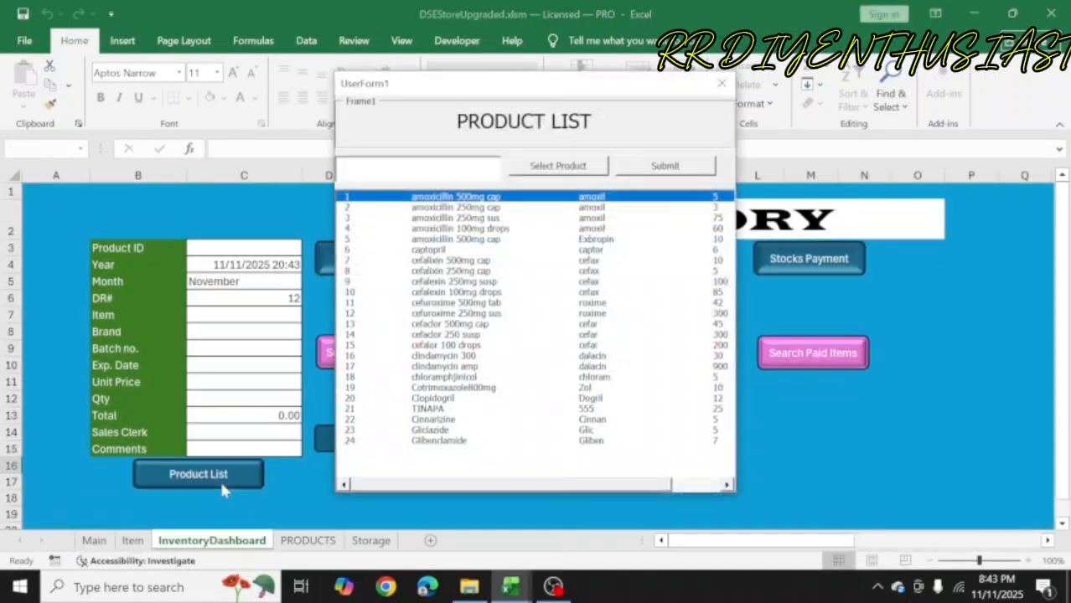
pyautogui.press('Return')
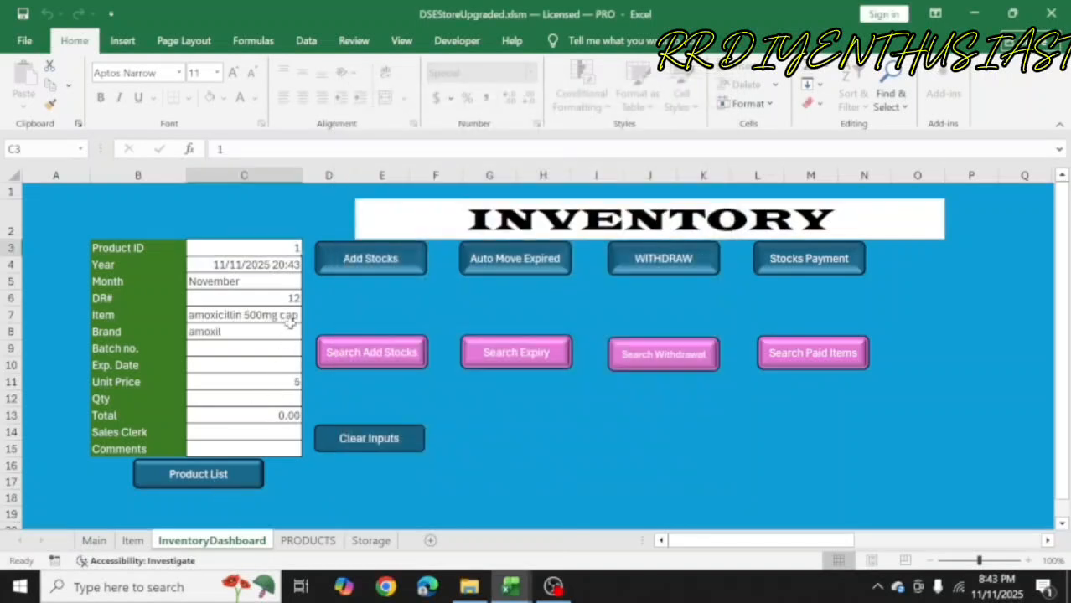
pyautogui.click(293, 300)
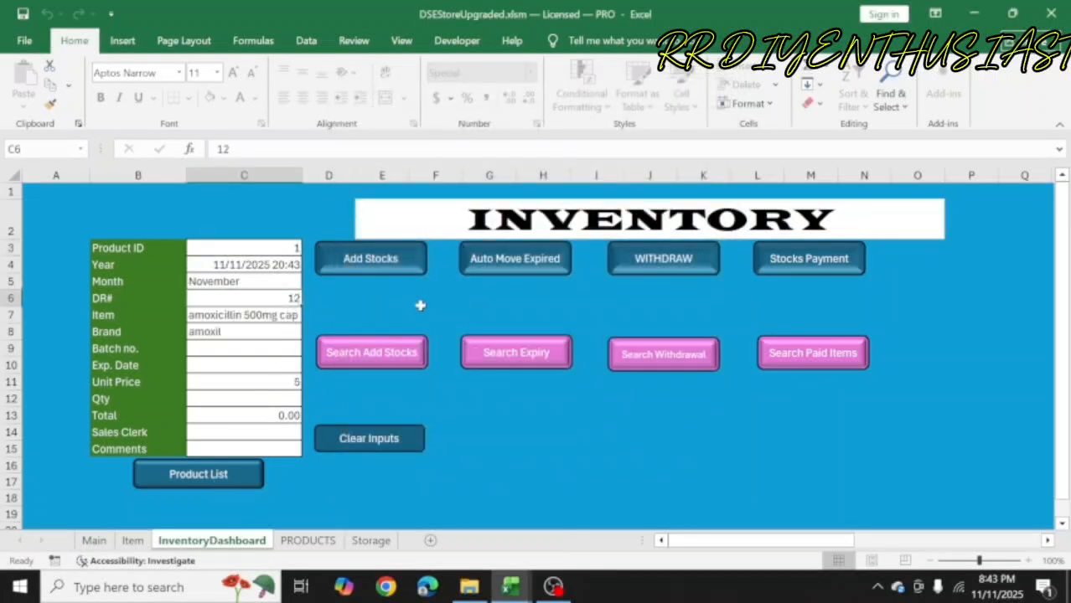
pyautogui.write('13')
pyautogui.press('Return')
pyautogui.press('Return')
pyautogui.press('Return')
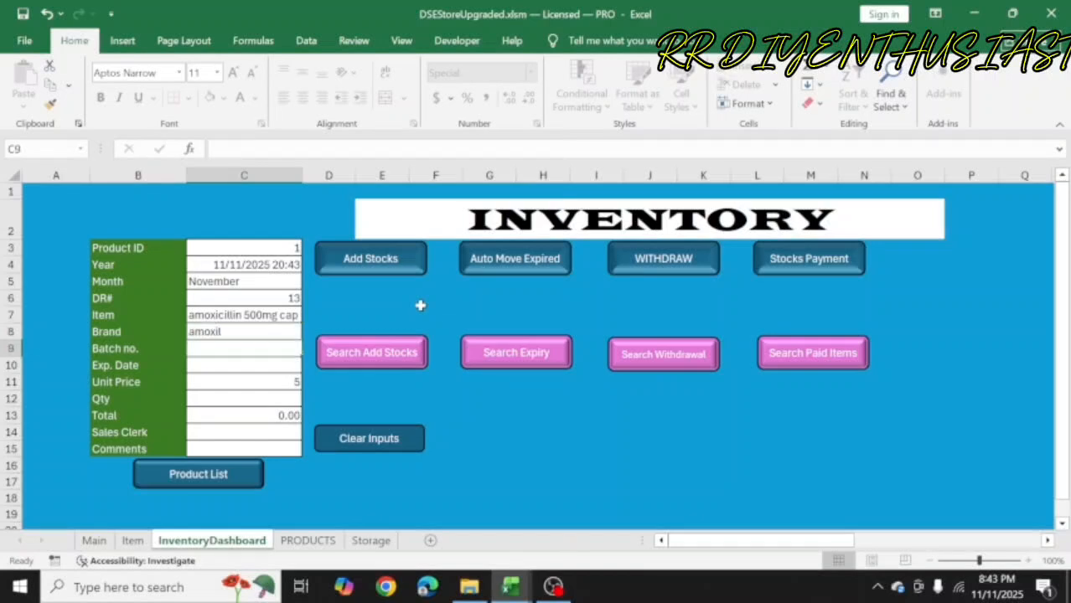
# Step: Fill in the stock entry with batch number a100, expiry date 10/10/2026 and quantity 100
pyautogui.write('a100')
pyautogui.press('Return')
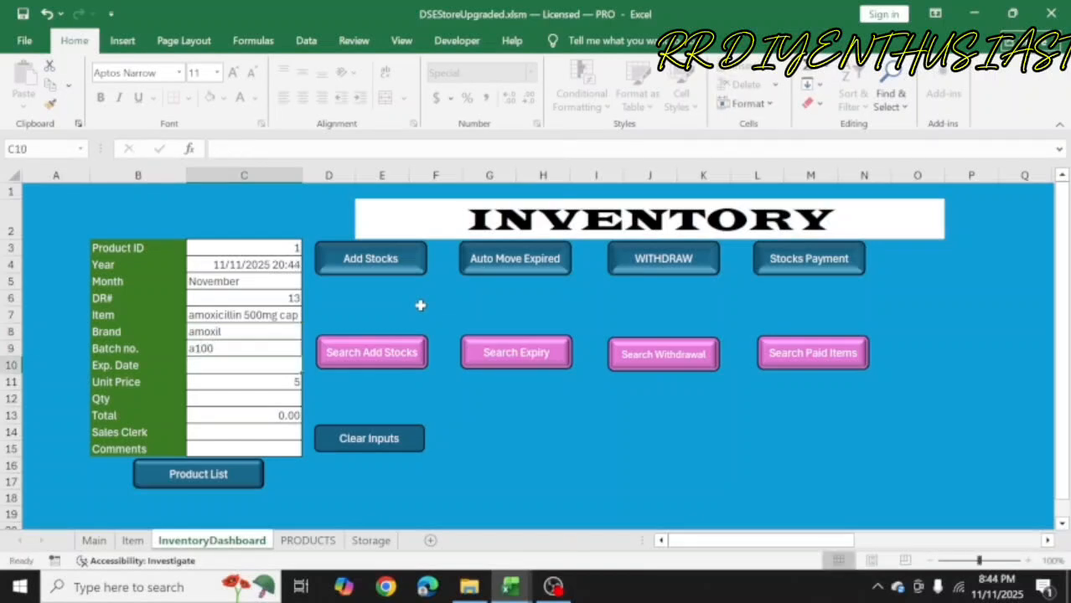
pyautogui.write('1')
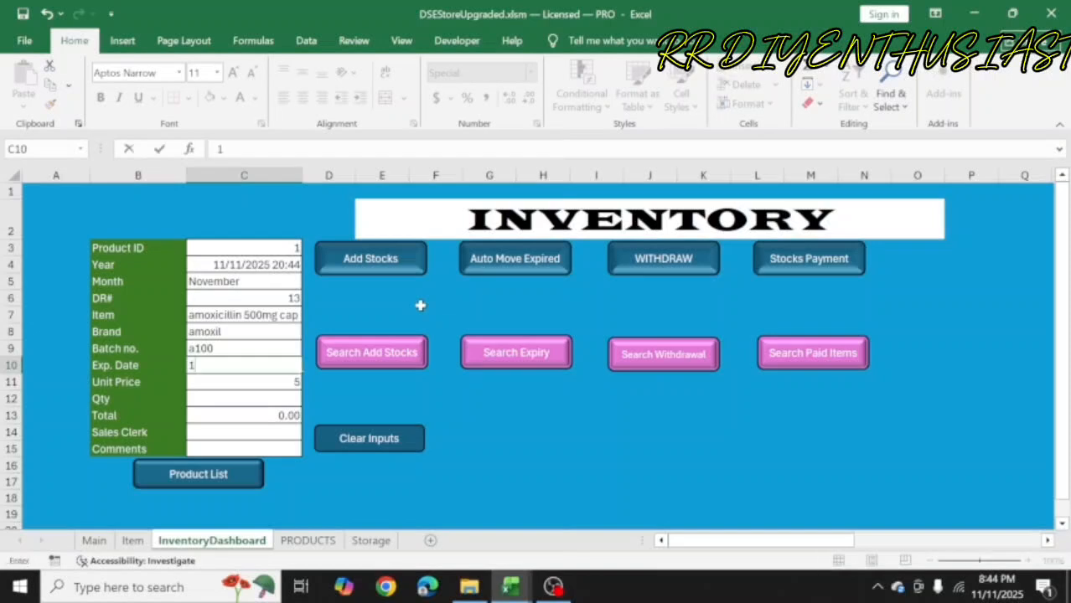
pyautogui.write('0/10/2026')
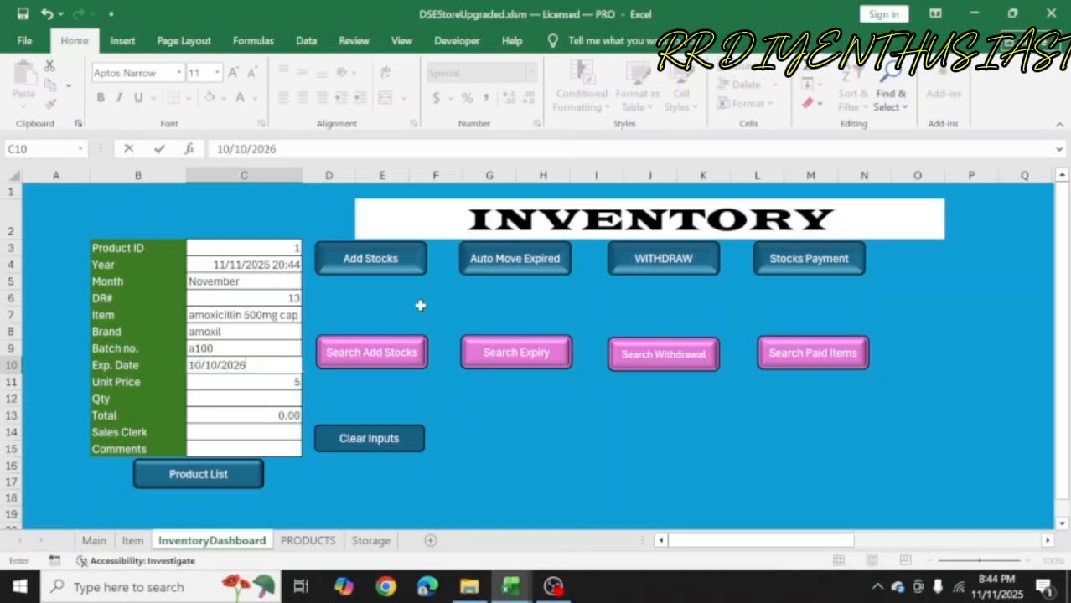
pyautogui.press('Return')
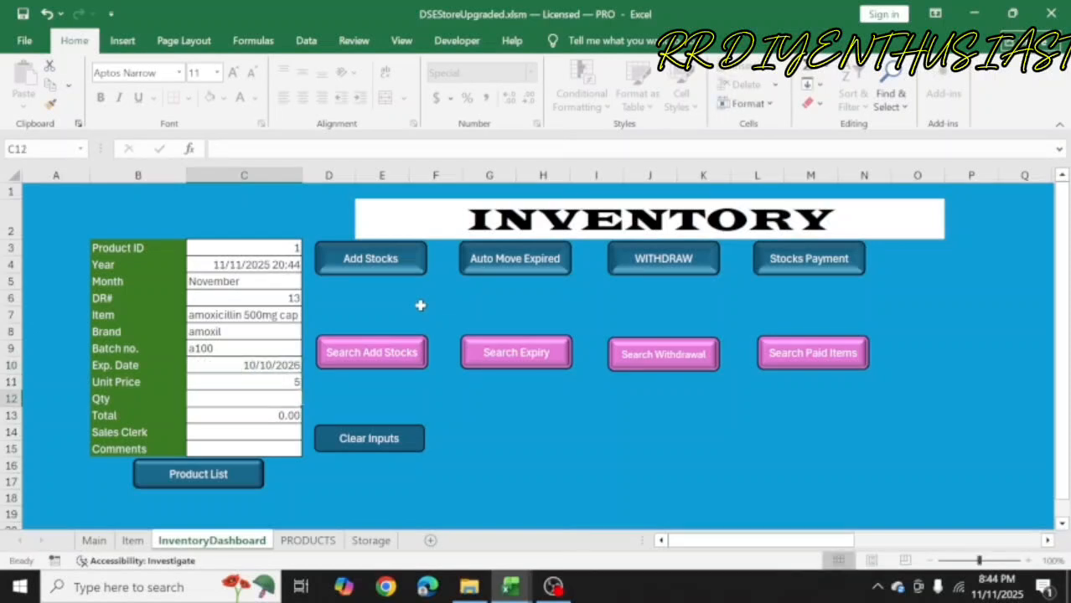
pyautogui.write('100')
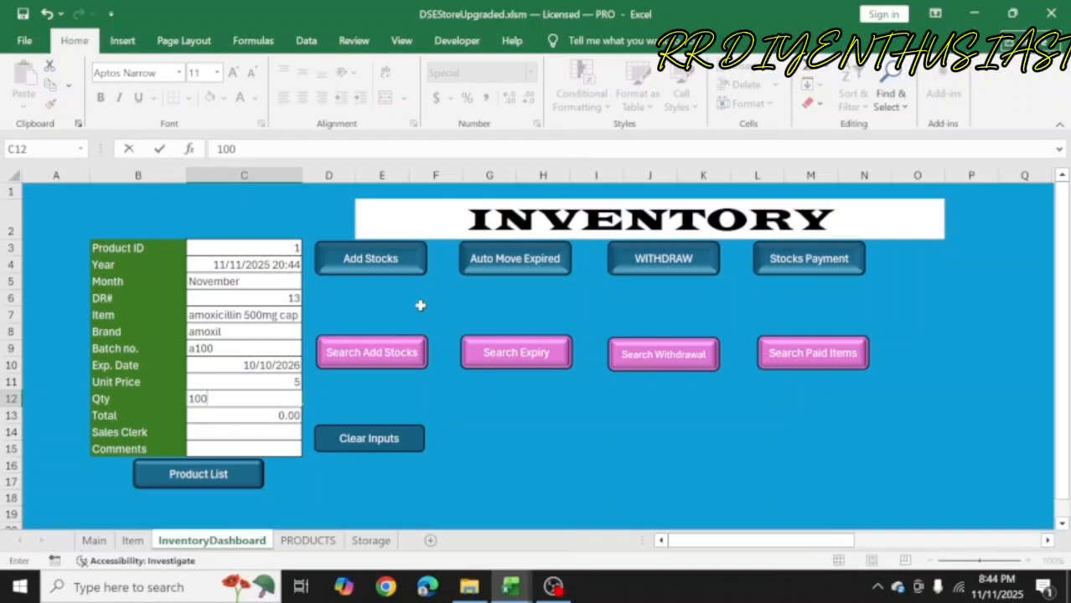
pyautogui.press('Return')
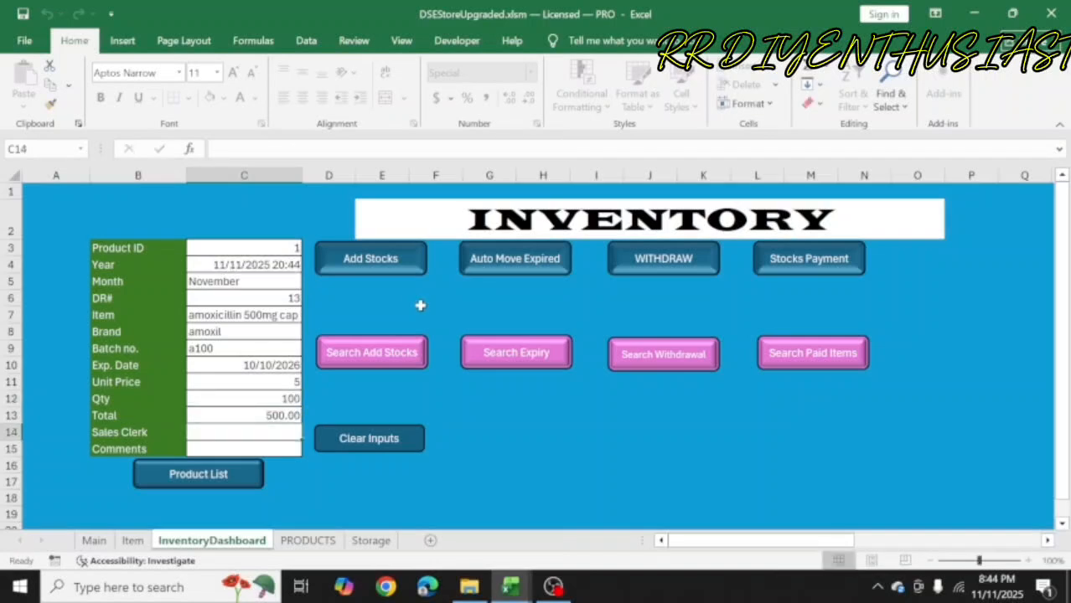
# Step: Enter the sales clerk's name and the comment "Fast Moving" in the stock entry
pyautogui.write('Van')
pyautogui.press('Return')
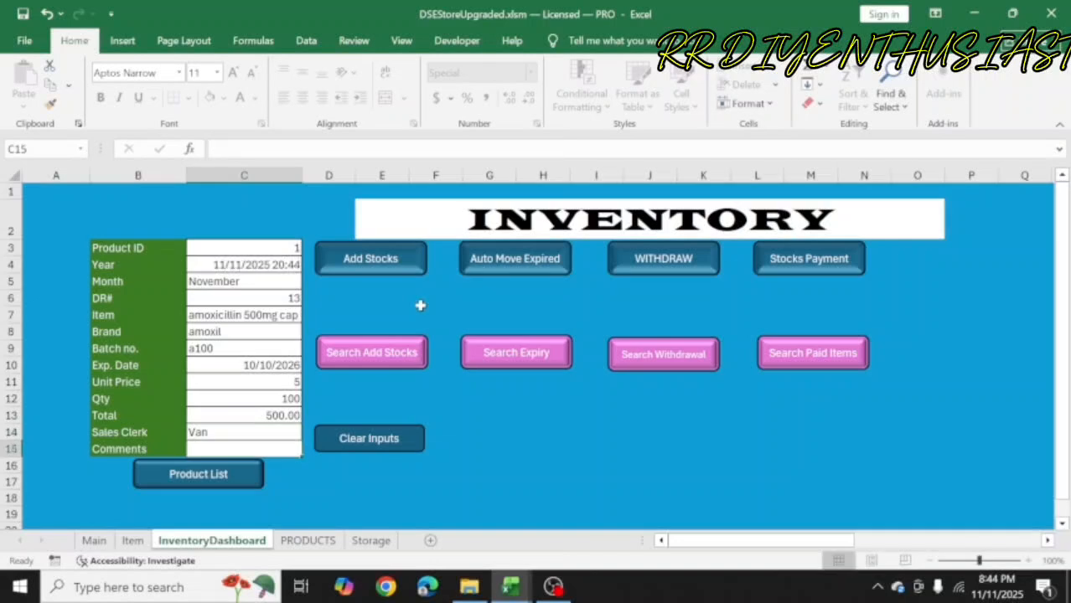
pyautogui.write('Fast')
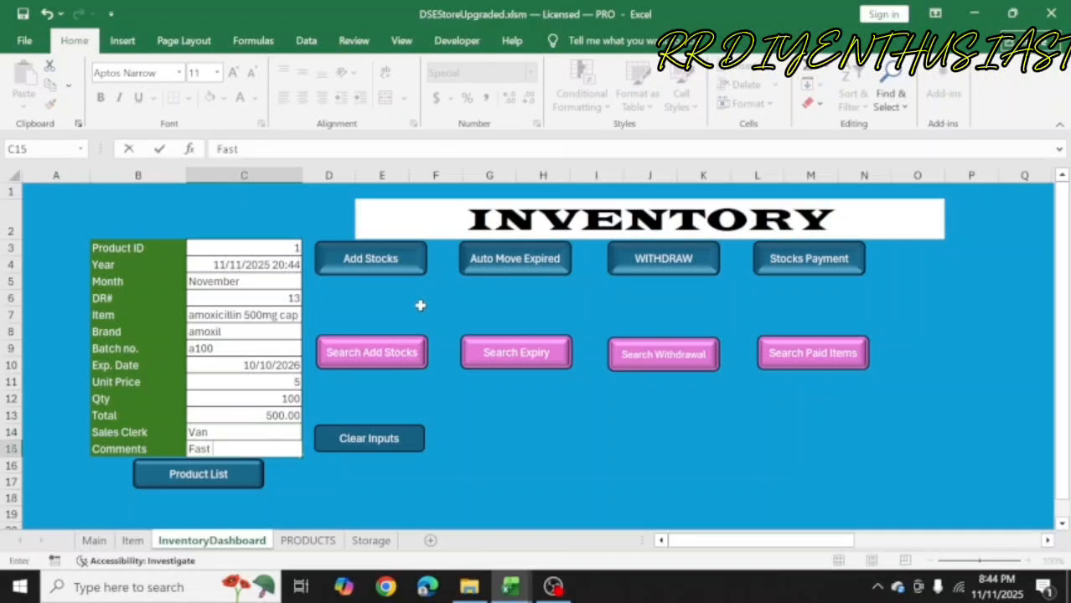
pyautogui.write('Moving')
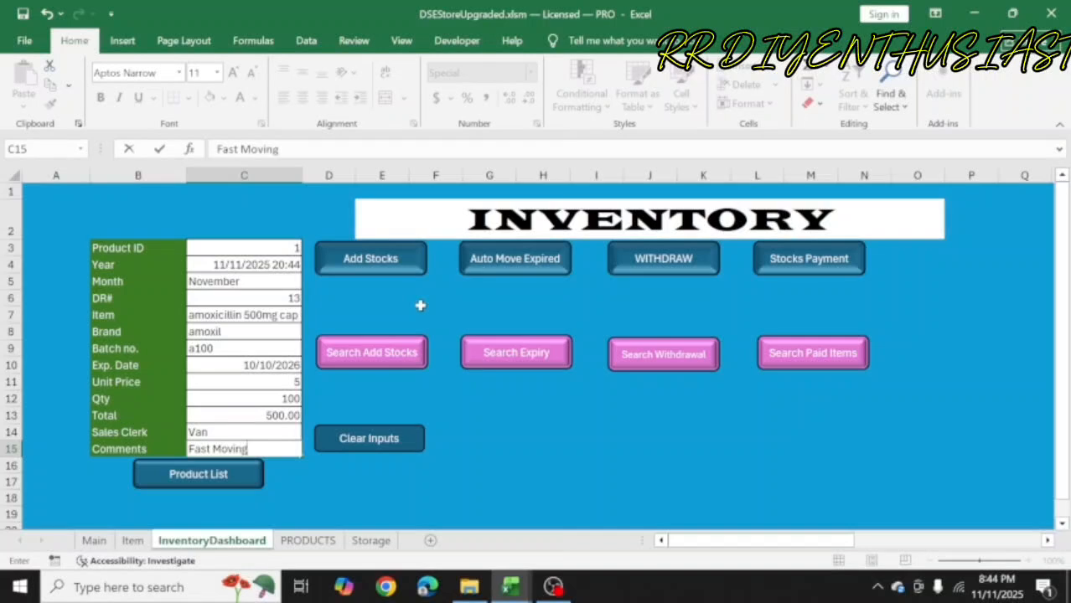
pyautogui.click(509, 396)
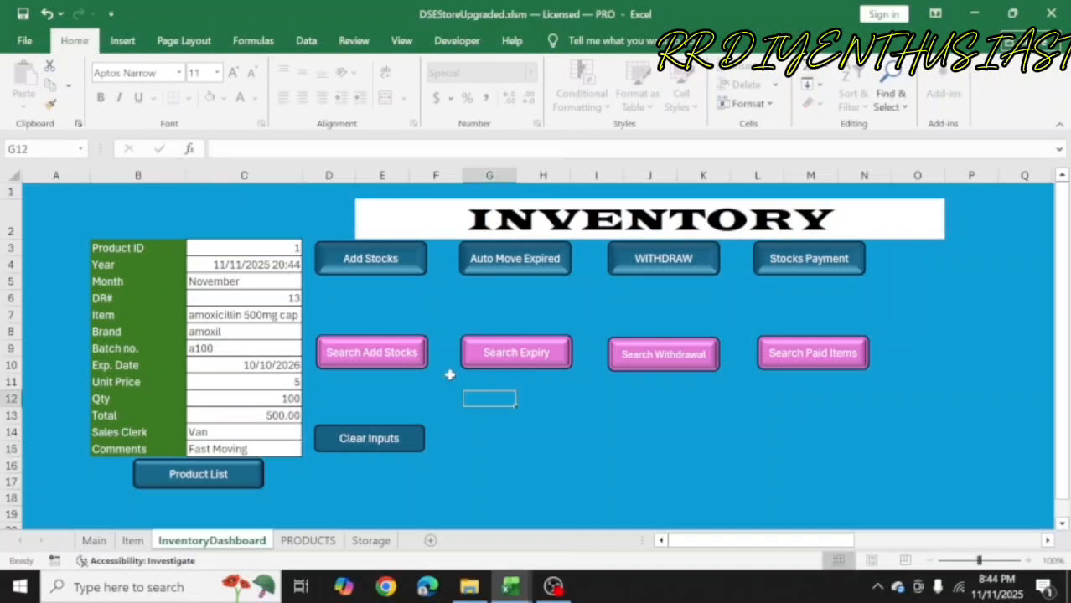
# Step: Record the second amoxicillin 500mg cap delivery in the inventory with the Add Stocks macro
pyautogui.click(395, 268)
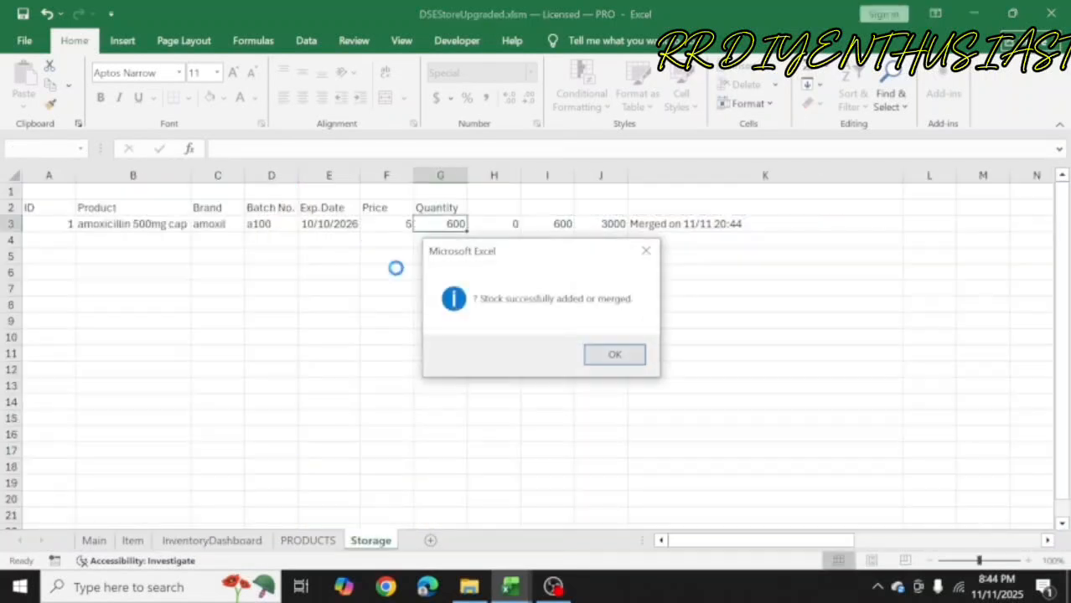
pyautogui.click(614, 354)
pyautogui.click(547, 337)
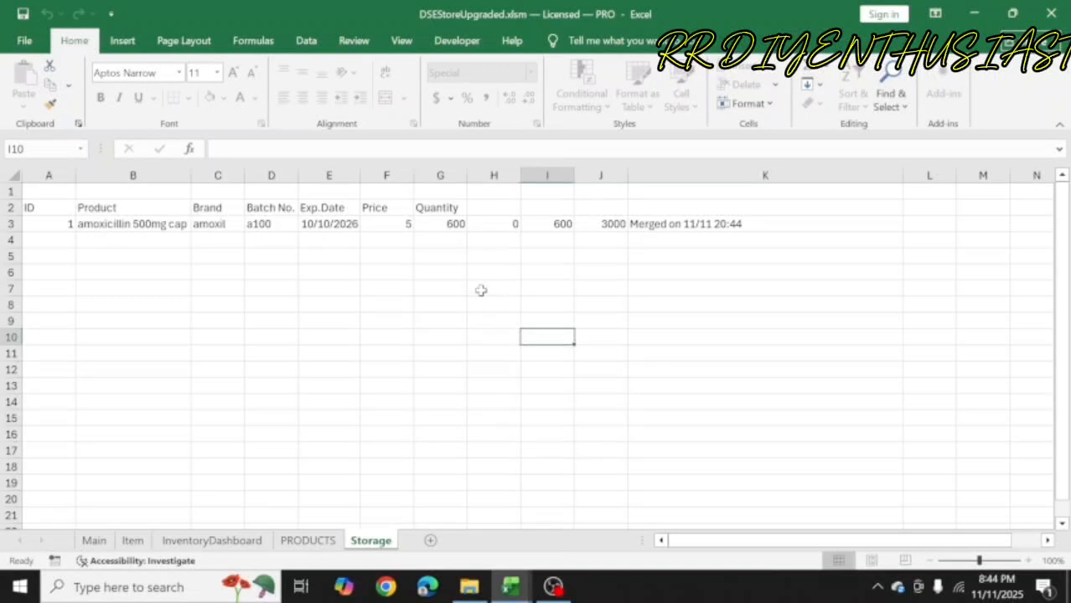
# Step: Check the quantity and remark of the amoxicillin 500mg cap record on the Storage sheet
pyautogui.click(428, 226)
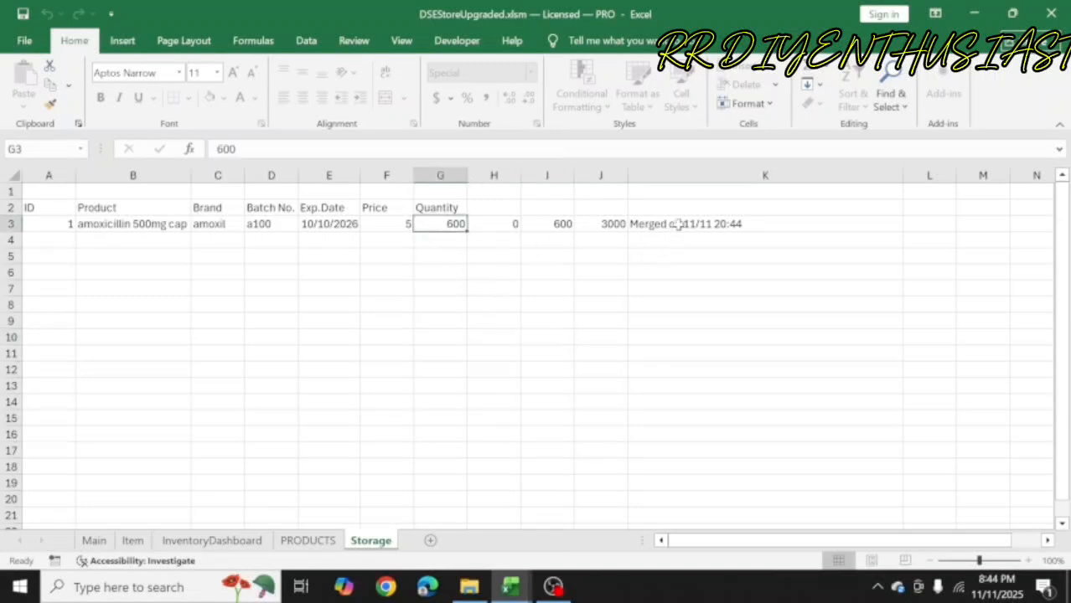
pyautogui.click(679, 223)
pyautogui.click(454, 227)
# Step: Unhide the DeliveryHistory sheet, number 6 in the Show Sheets list, from the Main sheet
pyautogui.click(94, 541)
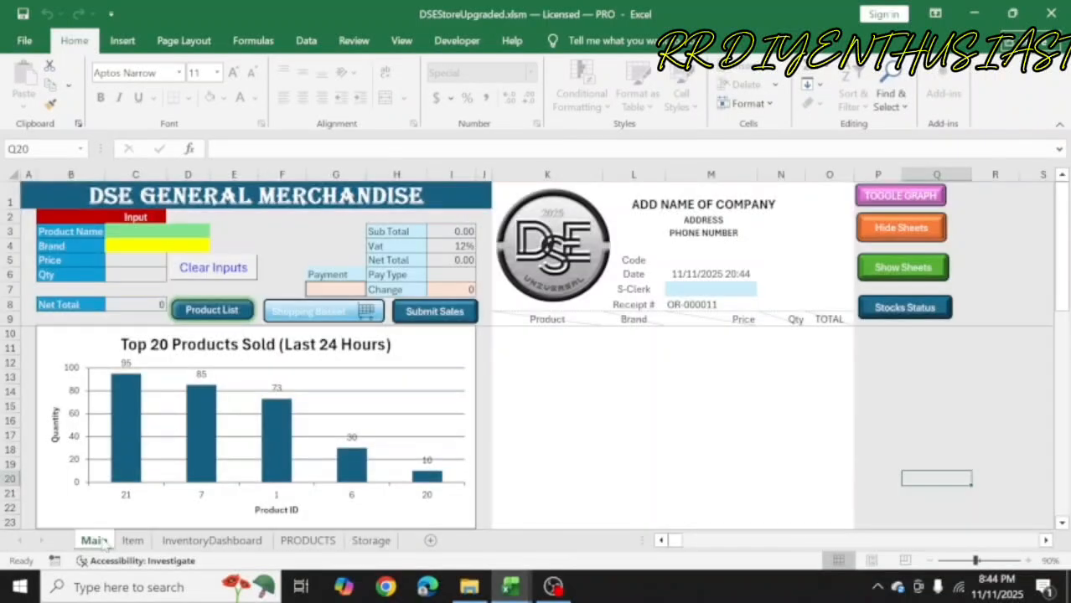
pyautogui.click(902, 269)
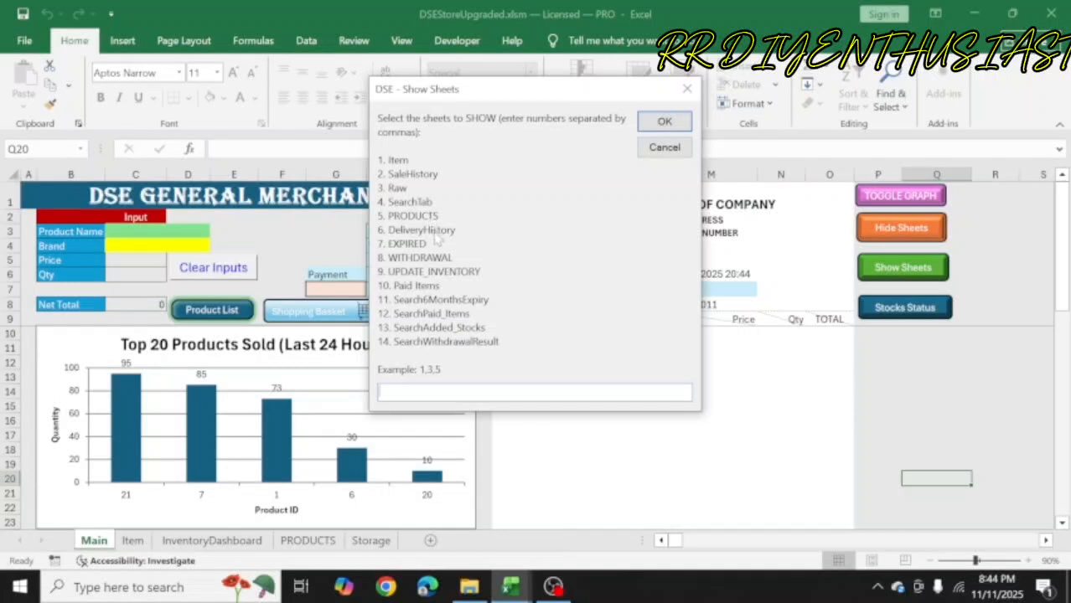
pyautogui.write('6')
pyautogui.press('Return')
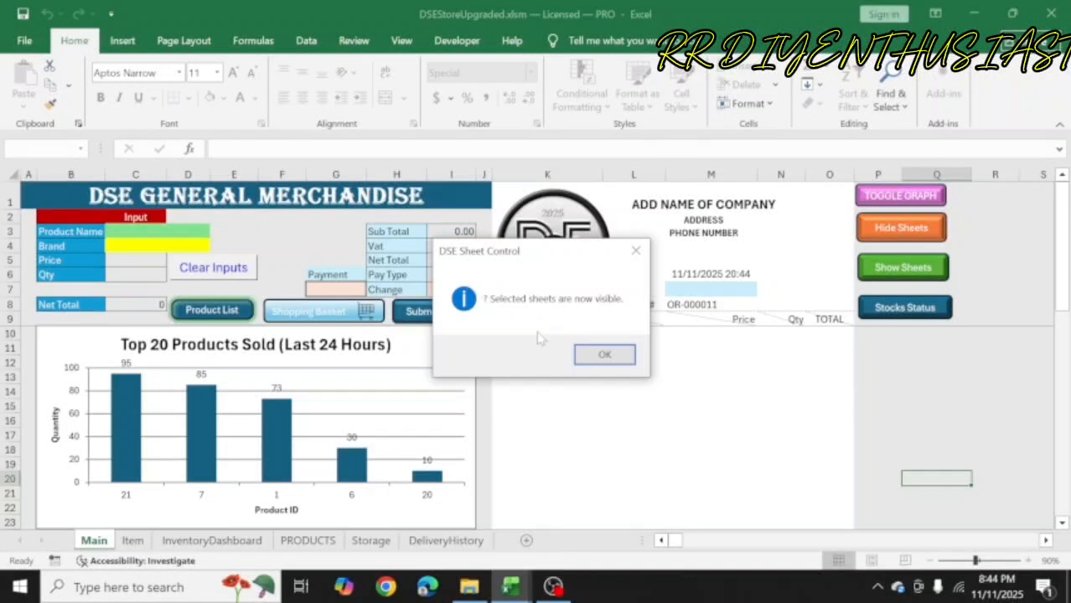
pyautogui.click(584, 358)
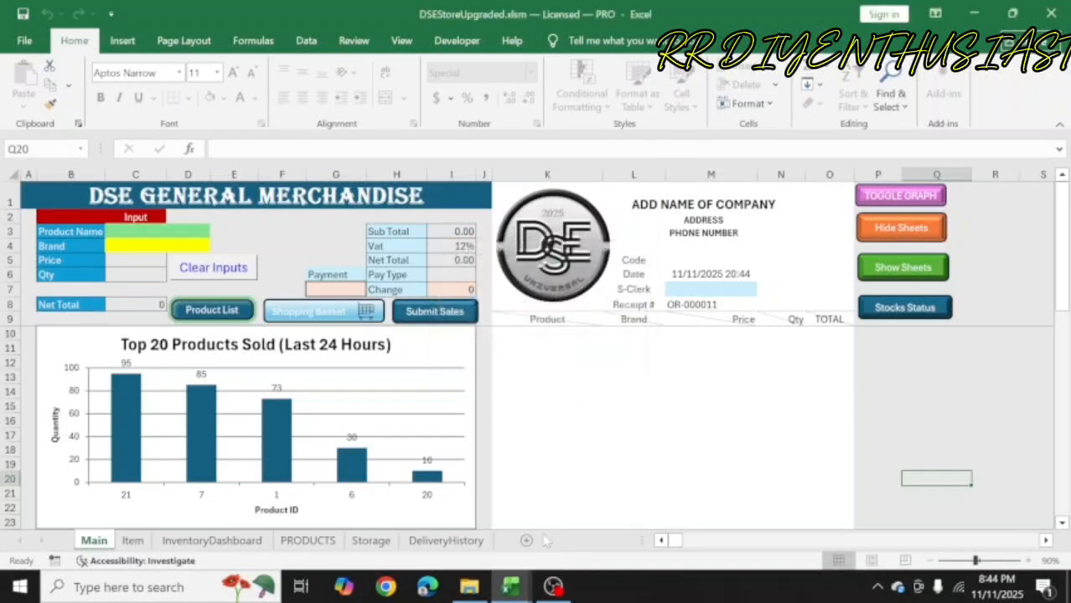
# Step: Examine the two amoxicillin 500mg cap delivery rows on the DeliveryHistory sheet, comparing their prices, quantities and products
pyautogui.click(480, 541)
pyautogui.click(634, 243)
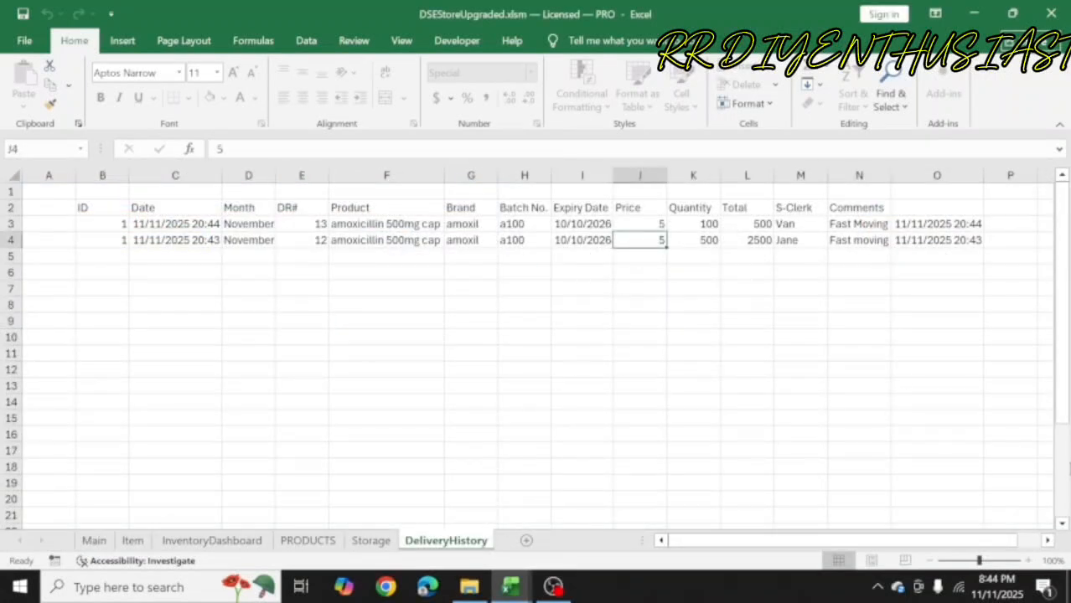
pyautogui.press('Down')
pyautogui.press('Up')
pyautogui.press('Up')
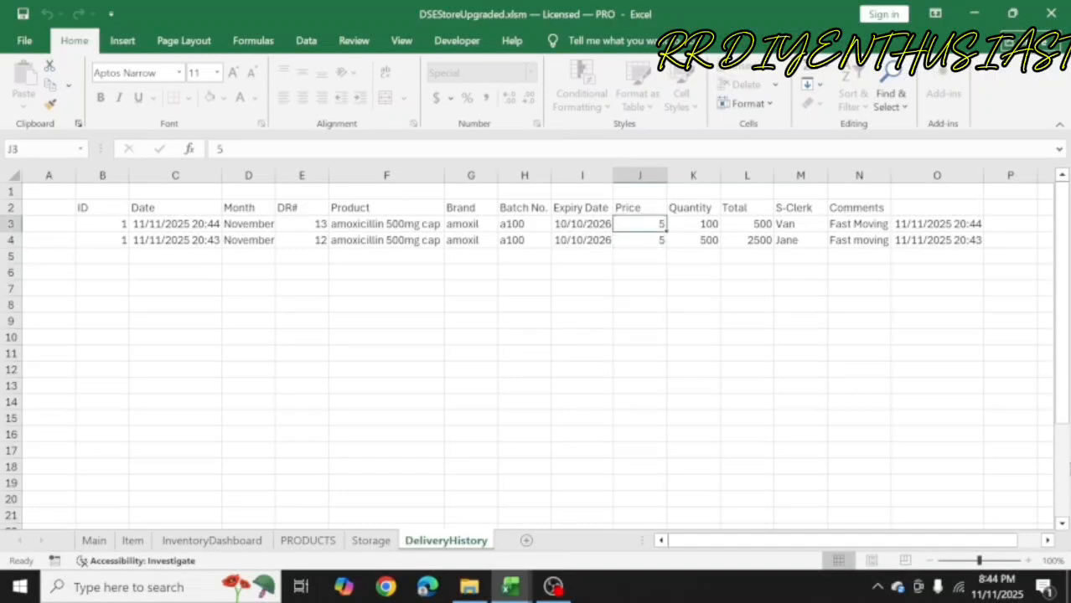
pyautogui.press('Down')
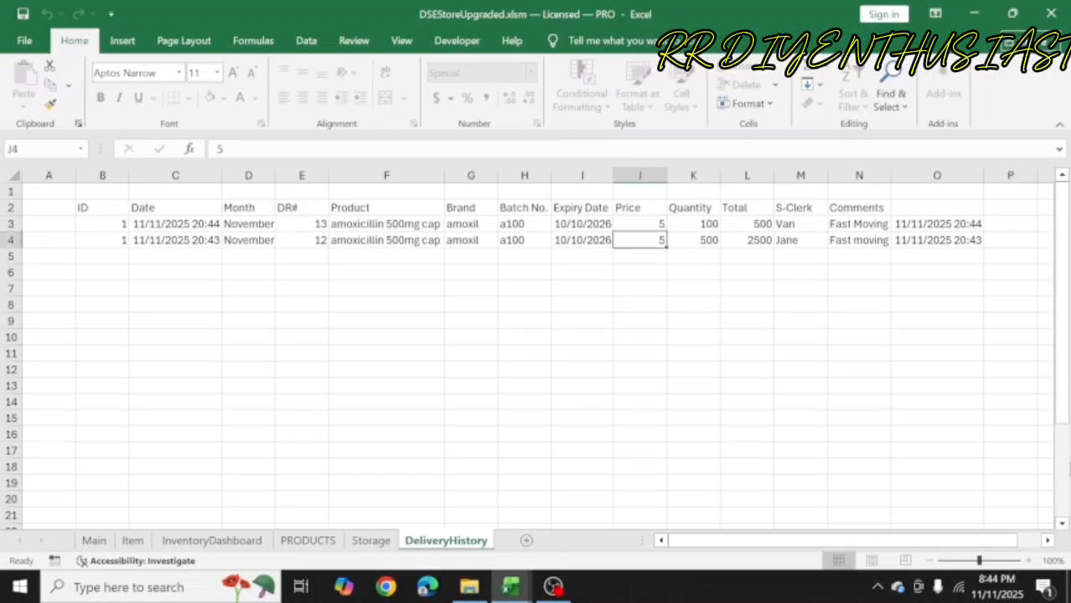
pyautogui.press('Right')
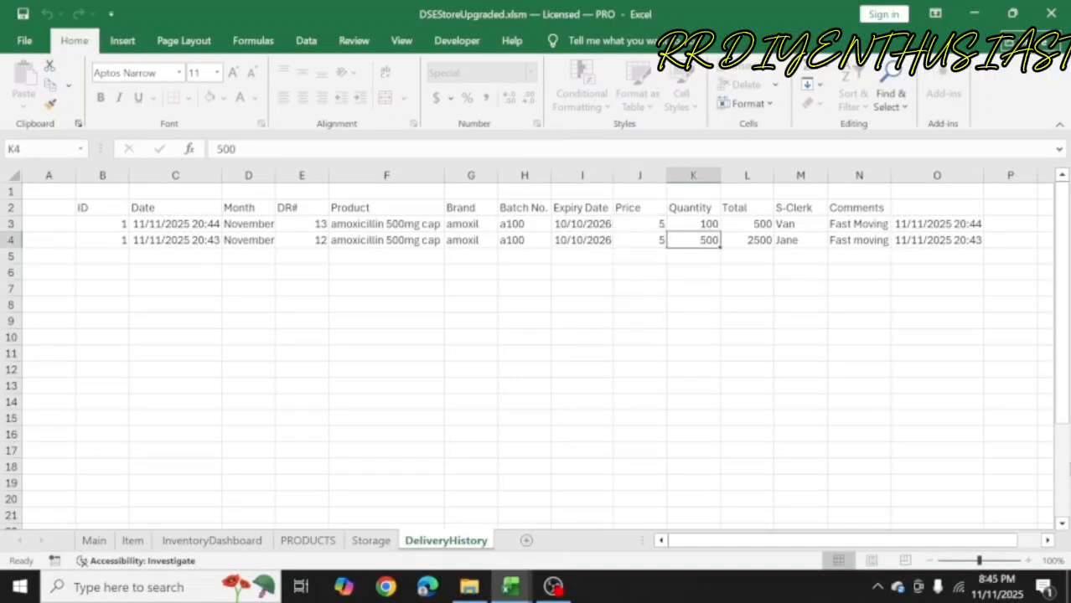
pyautogui.press('Up')
pyautogui.press('Down')
pyautogui.press('Left')
pyautogui.press('Left')
pyautogui.press('Left')
pyautogui.press('Left')
pyautogui.press('Left')
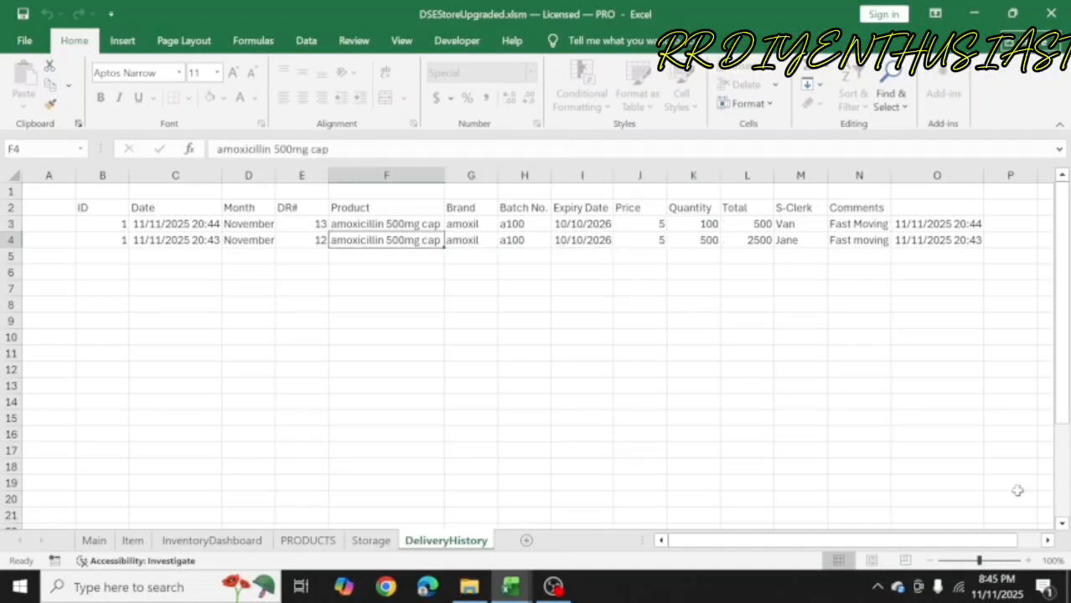
pyautogui.click(494, 370)
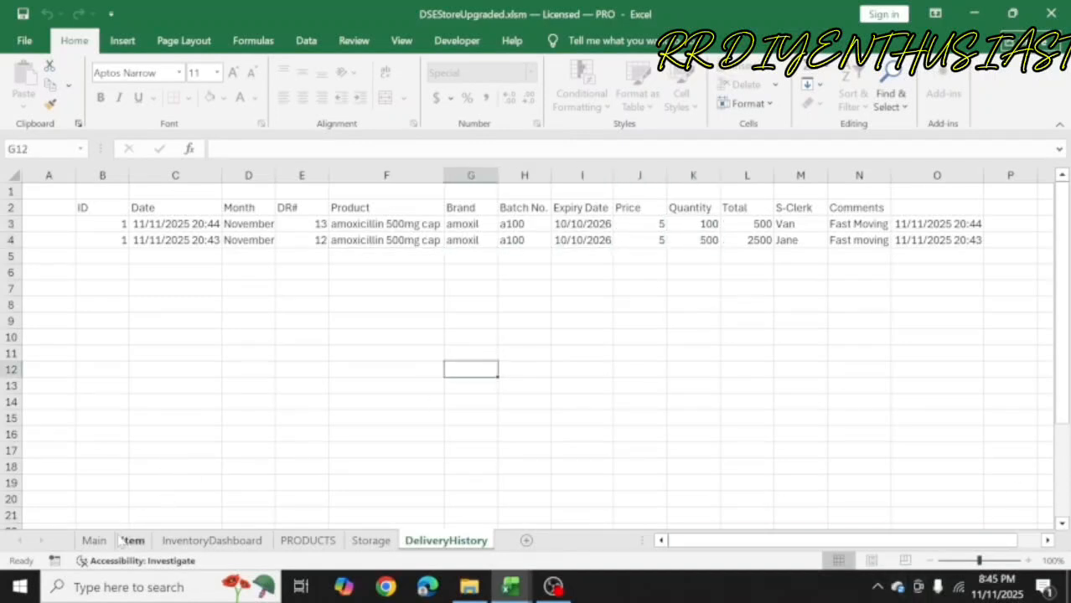
# Step: Compare the deliveries with the combined amoxicillin 500mg cap quantity on the Storage sheet
pyautogui.click(371, 542)
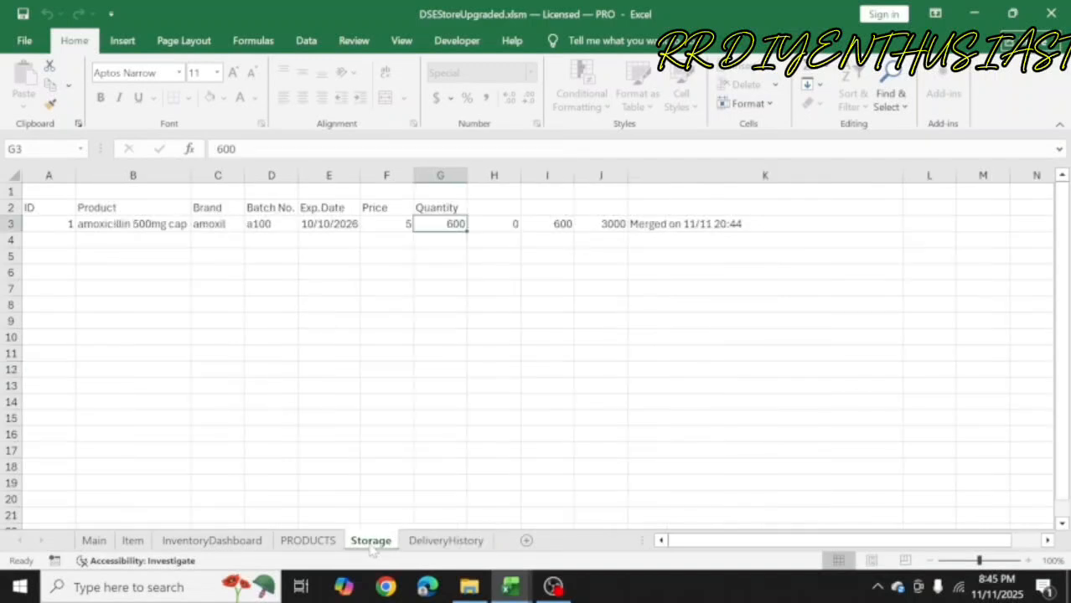
pyautogui.click(421, 447)
pyautogui.click(453, 226)
pyautogui.click(205, 453)
# Step: Add 21 units of amoxicillin 500mg cap from the Main sheet's product list to the shopping basket
pyautogui.click(93, 541)
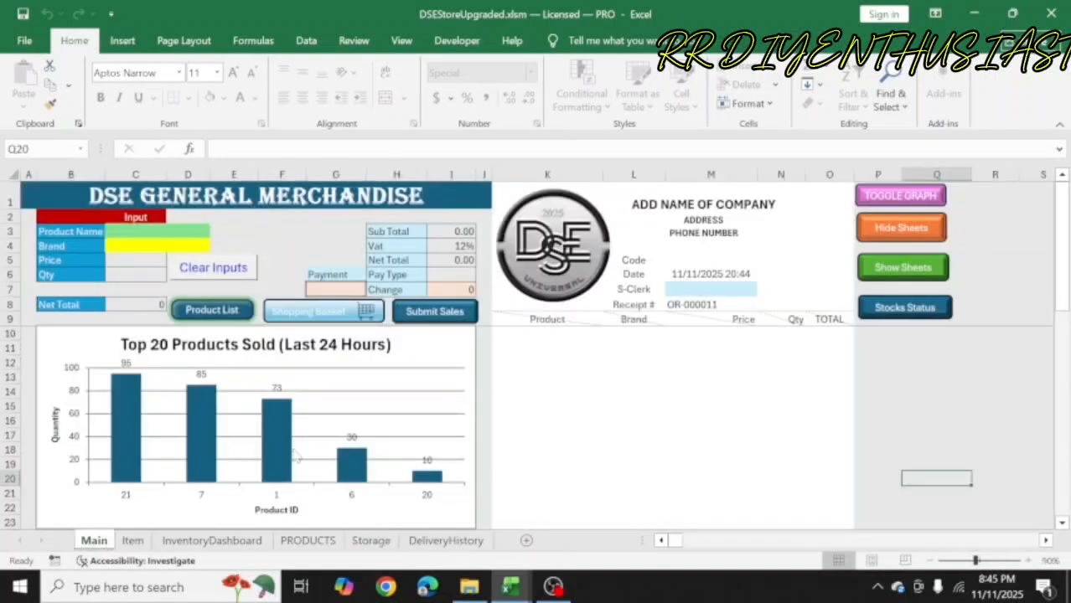
pyautogui.click(215, 311)
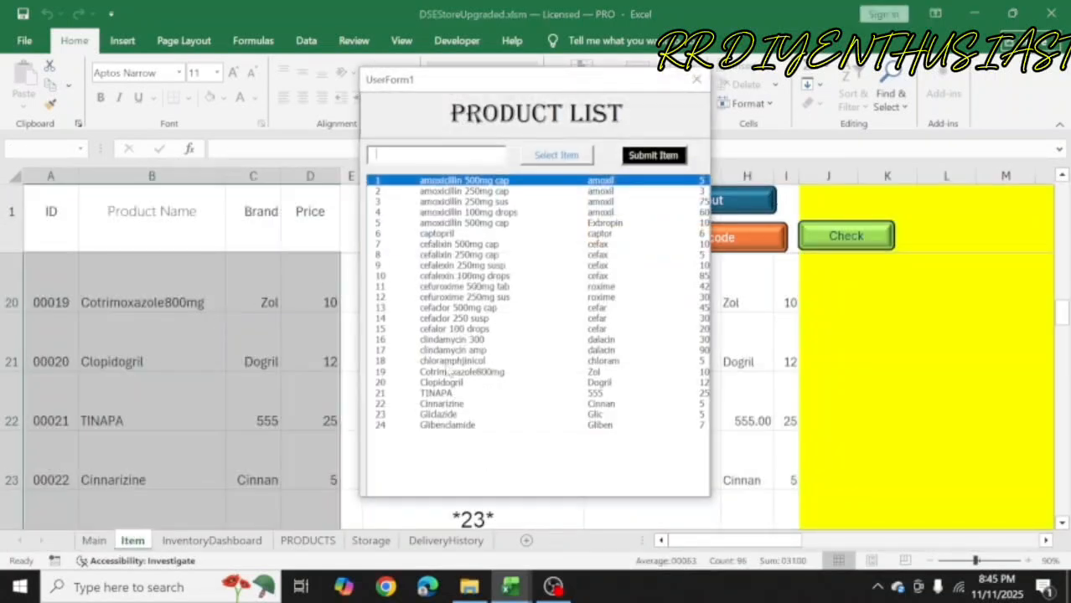
pyautogui.press('Return')
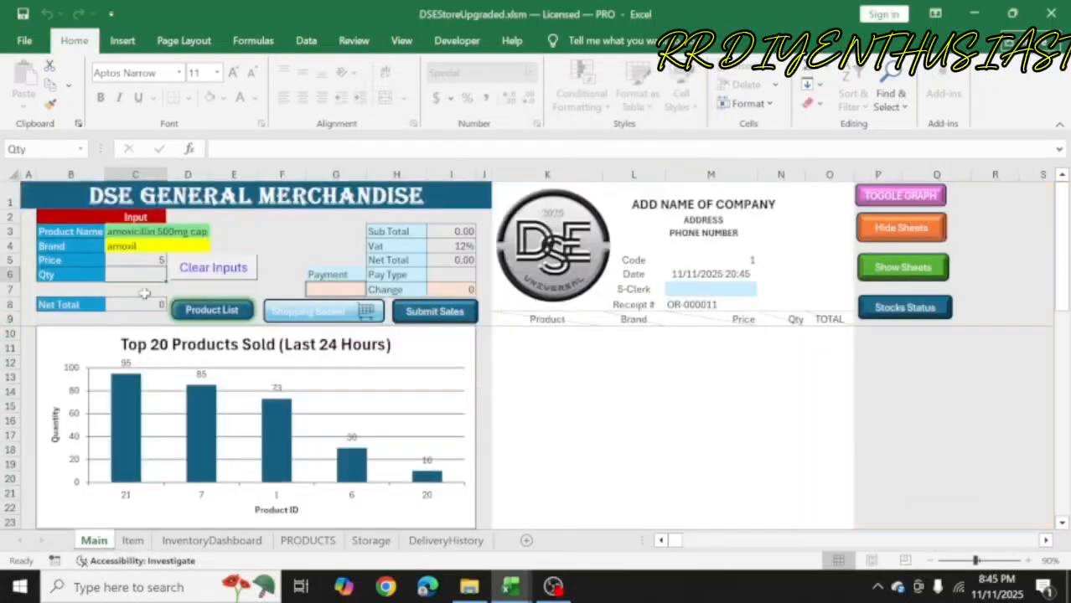
pyautogui.click(110, 275)
pyautogui.write('21')
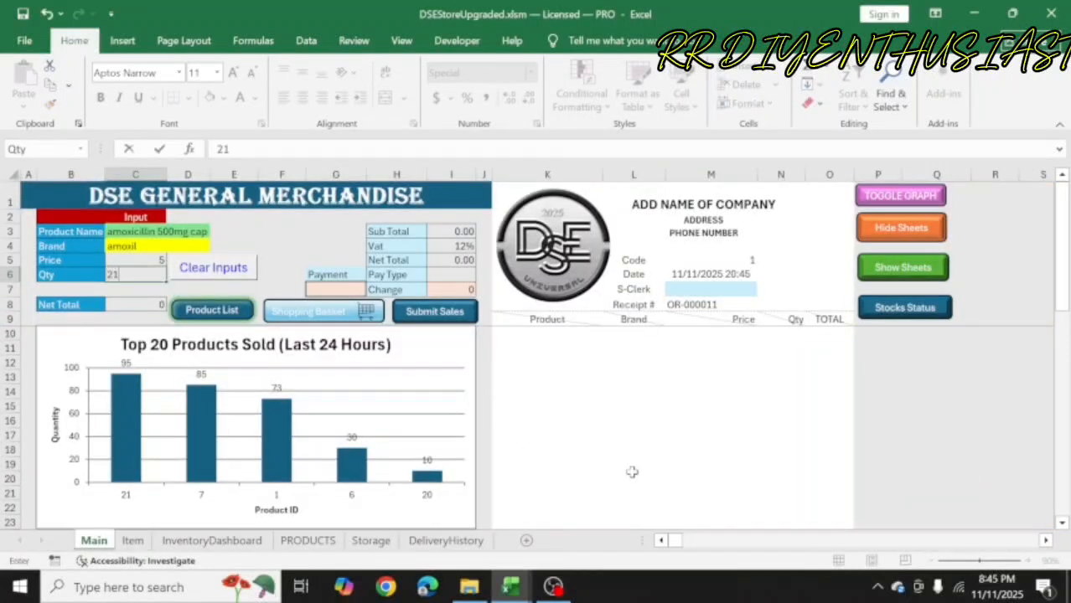
pyautogui.click(319, 311)
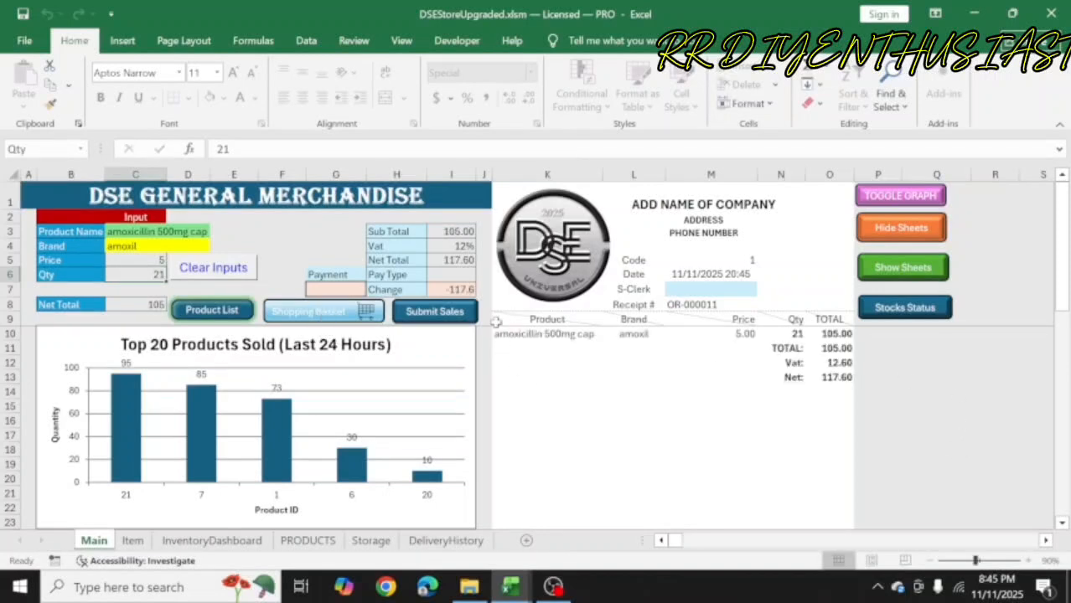
# Step: Set the pay type to Cash and enter a payment of 200 for the amoxicillin 500mg cap sale
pyautogui.click(444, 274)
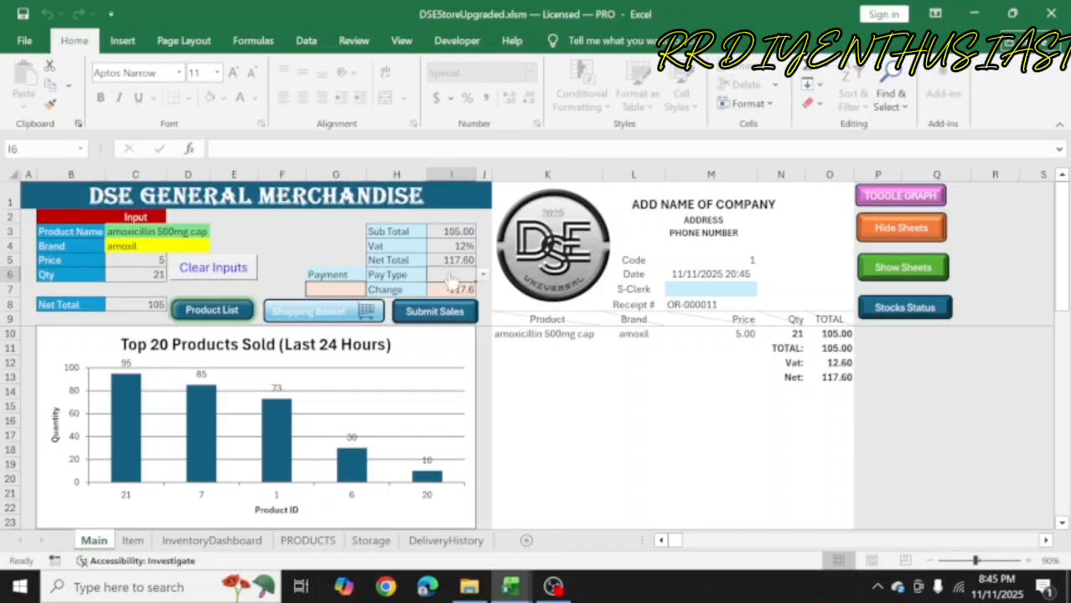
pyautogui.click(482, 275)
pyautogui.click(438, 287)
pyautogui.click(347, 289)
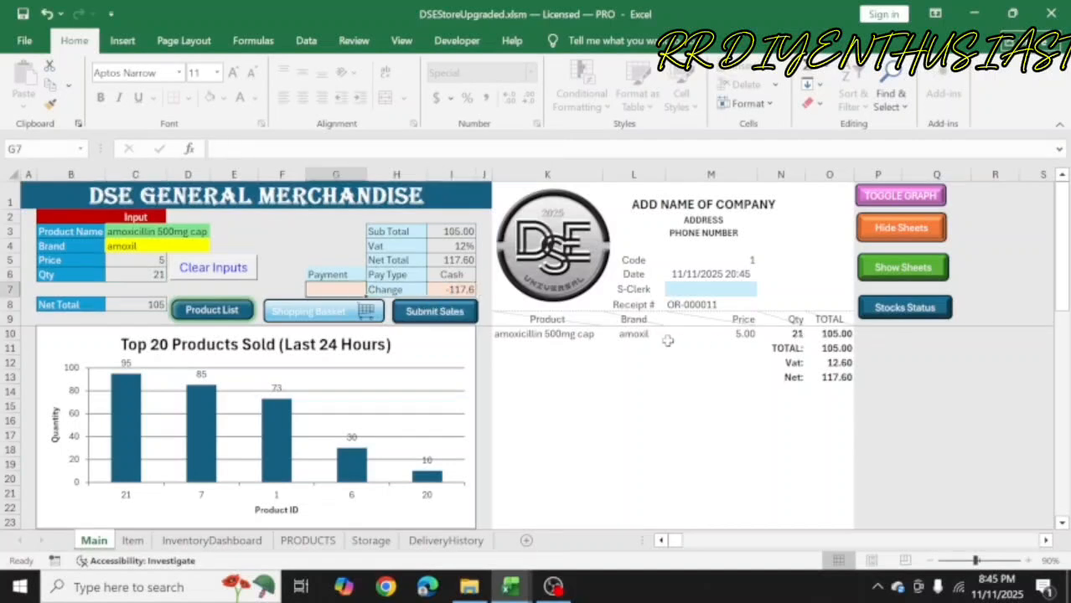
pyautogui.write('200')
pyautogui.press('Return')
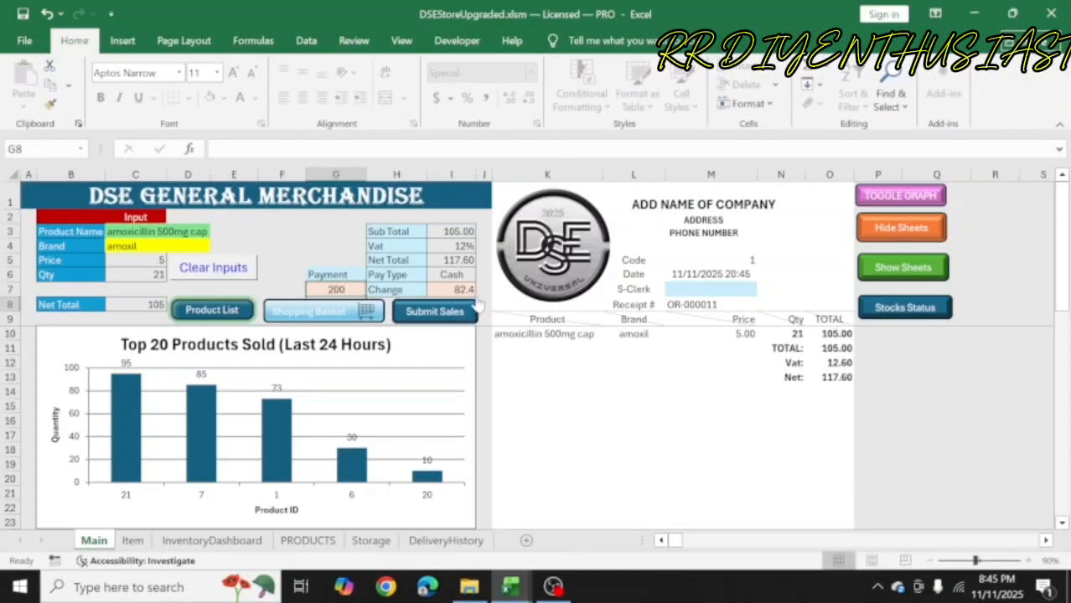
# Step: Submit the amoxicillin 500mg cap sale and close the transaction message
pyautogui.click(513, 376)
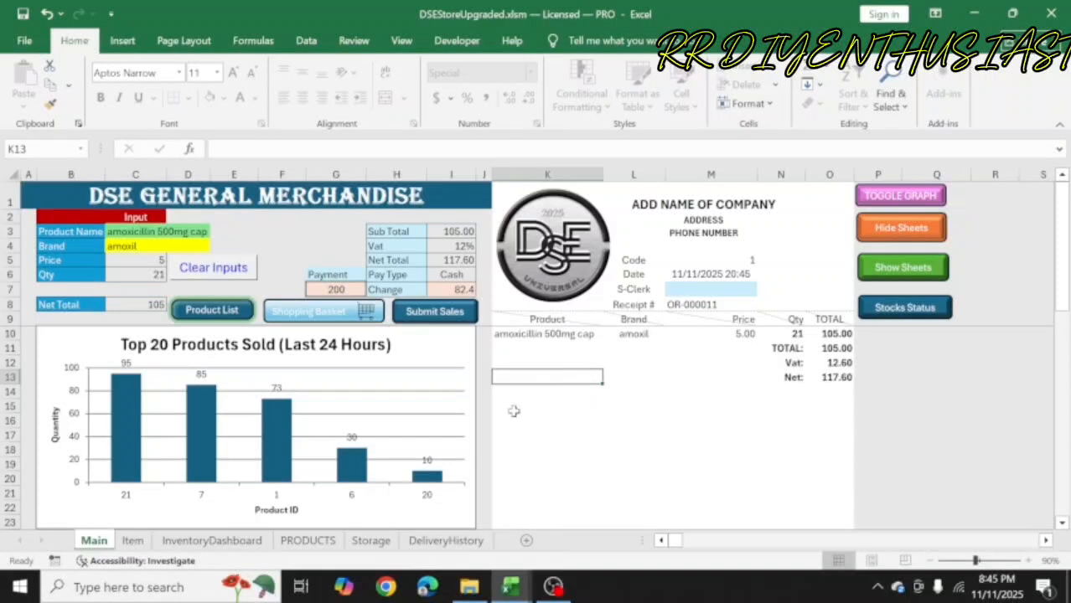
pyautogui.click(451, 311)
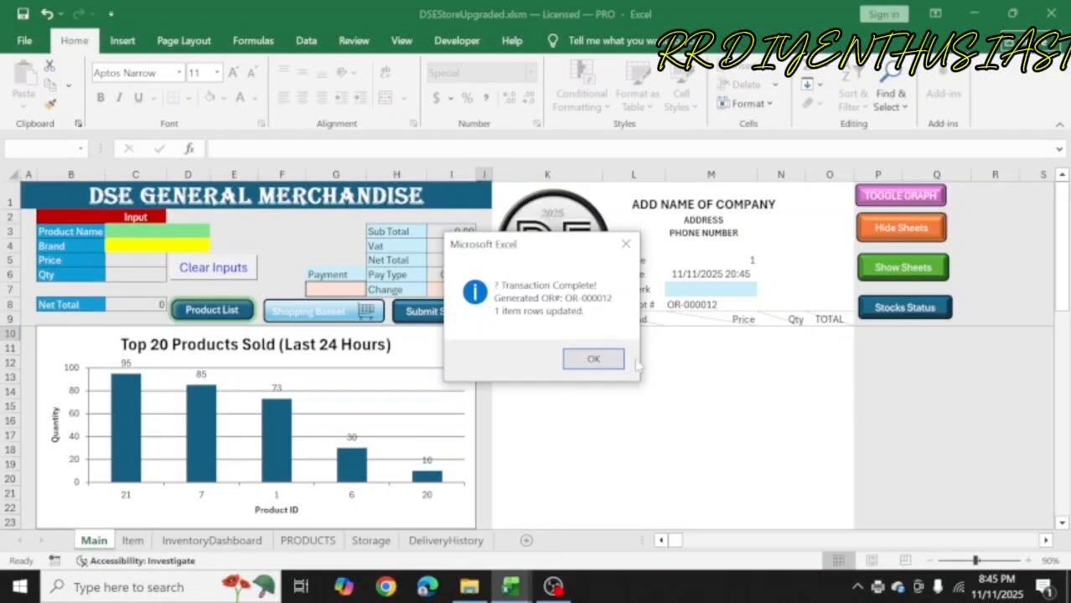
pyautogui.click(607, 358)
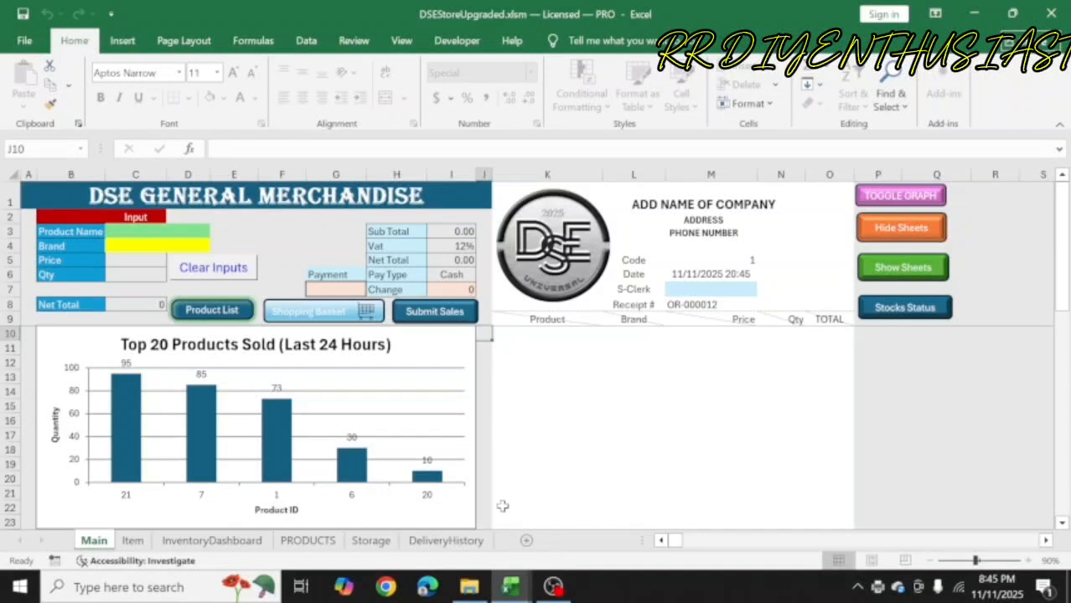
# Step: Enter the sales clerk's name in the S-Clerk field of the receipt on the Main sheet
pyautogui.click(686, 307)
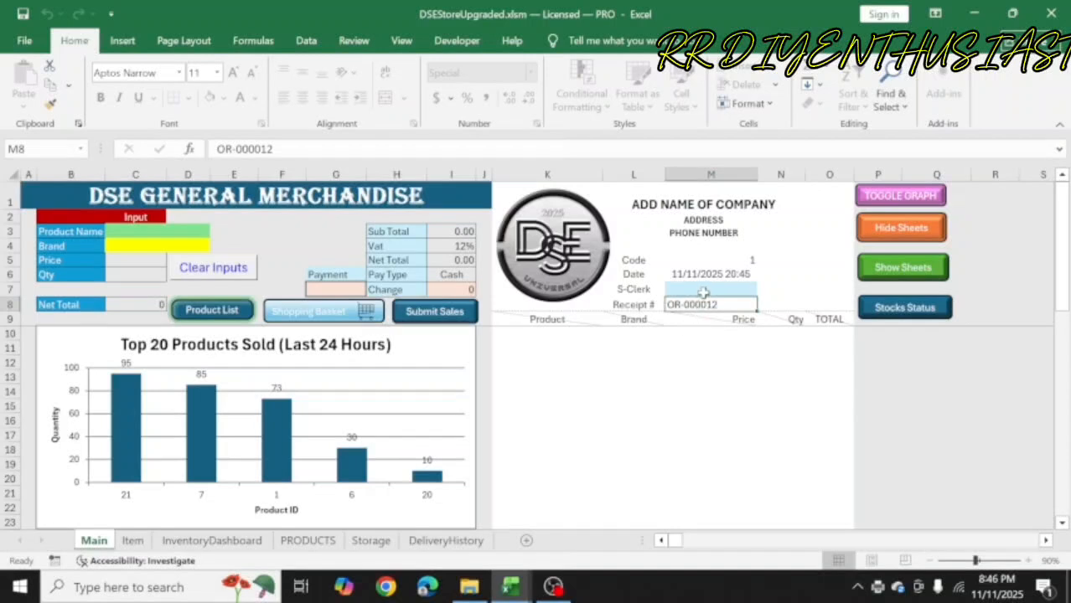
pyautogui.click(704, 291)
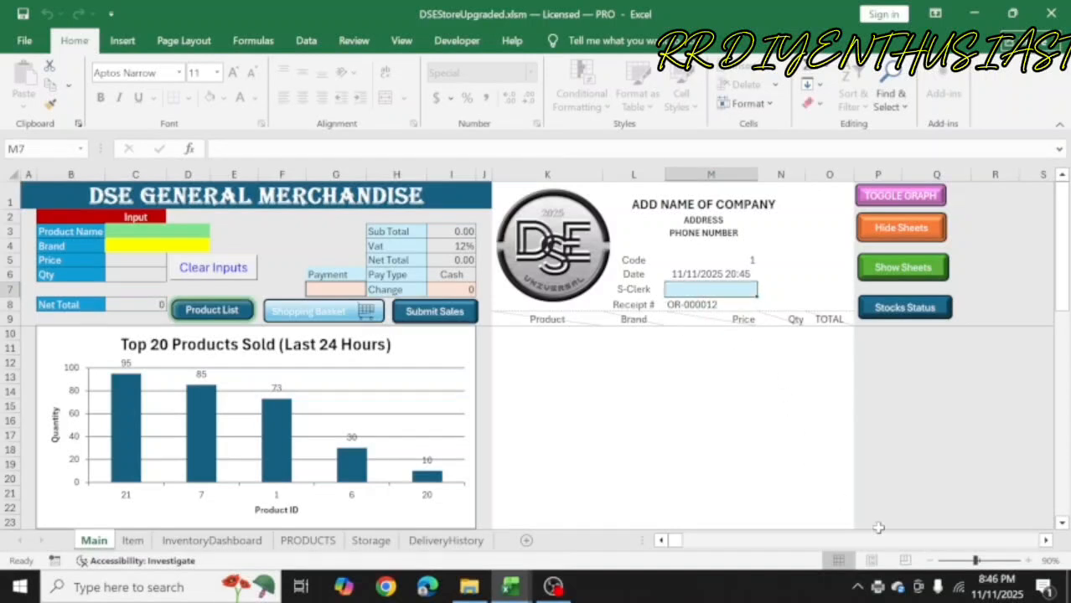
pyautogui.write('VAn')
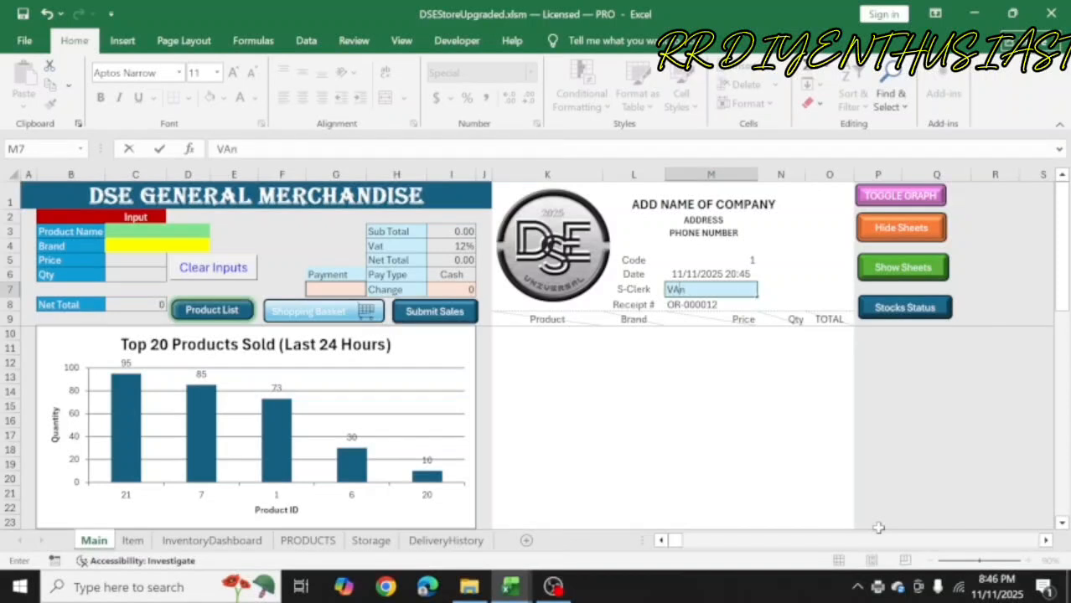
pyautogui.press('BackSpace')
pyautogui.press('BackSpace')
pyautogui.write('an')
pyautogui.click(483, 464)
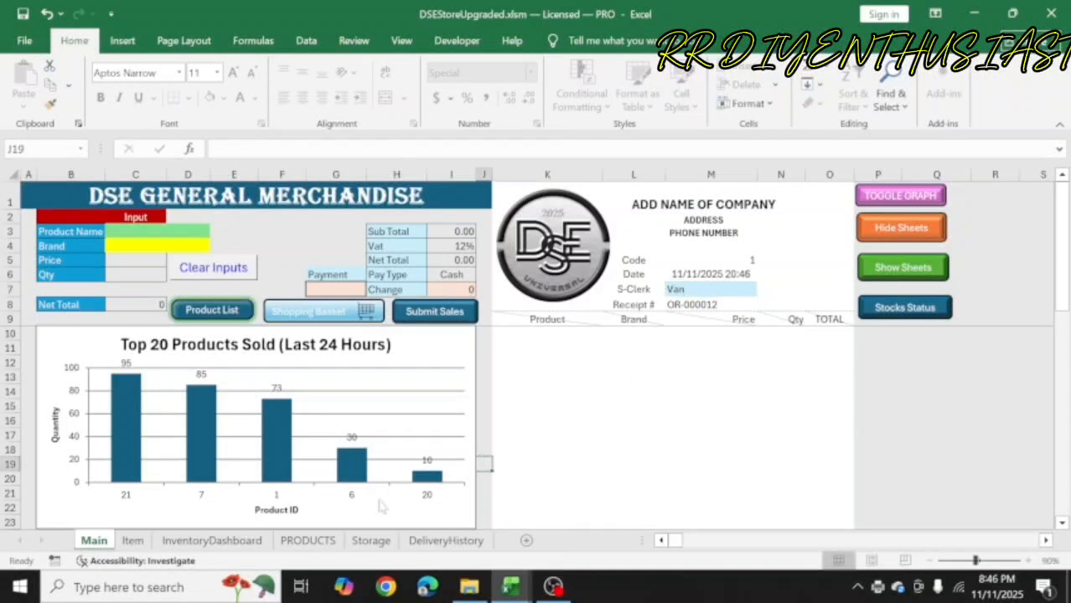
pyautogui.click(950, 422)
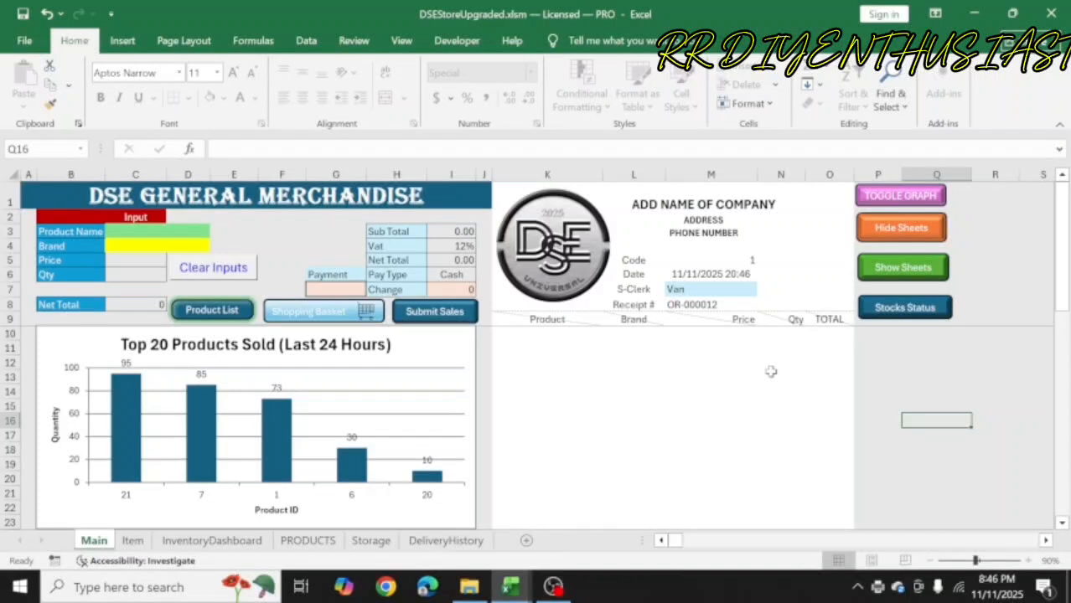
# Step: Run the Stocks Status check for product ID 1 and close the inventory summary
pyautogui.click(904, 309)
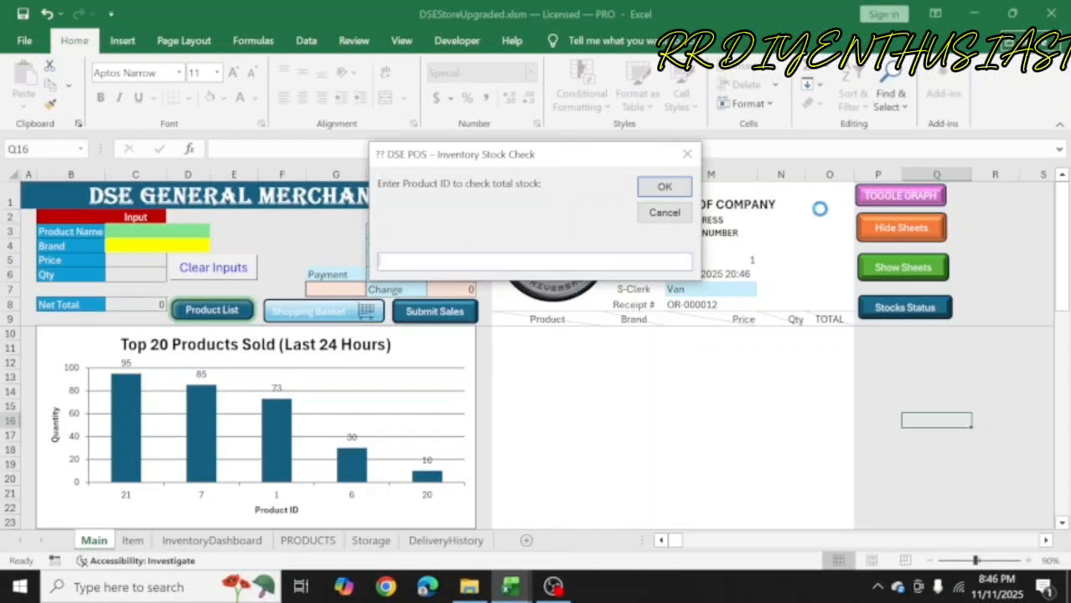
pyautogui.write('1')
pyautogui.press('Return')
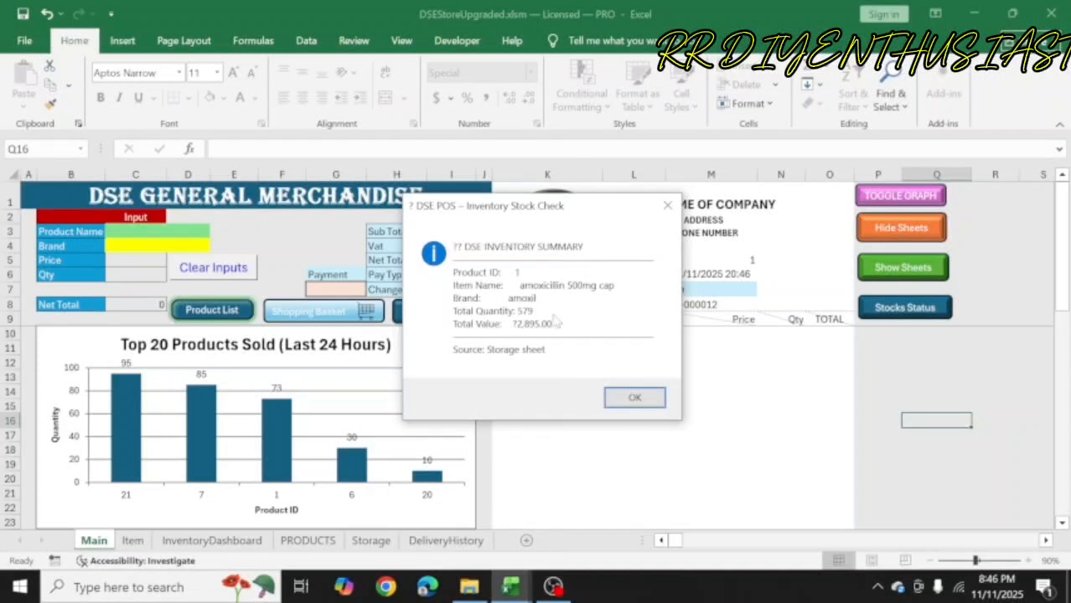
pyautogui.click(667, 205)
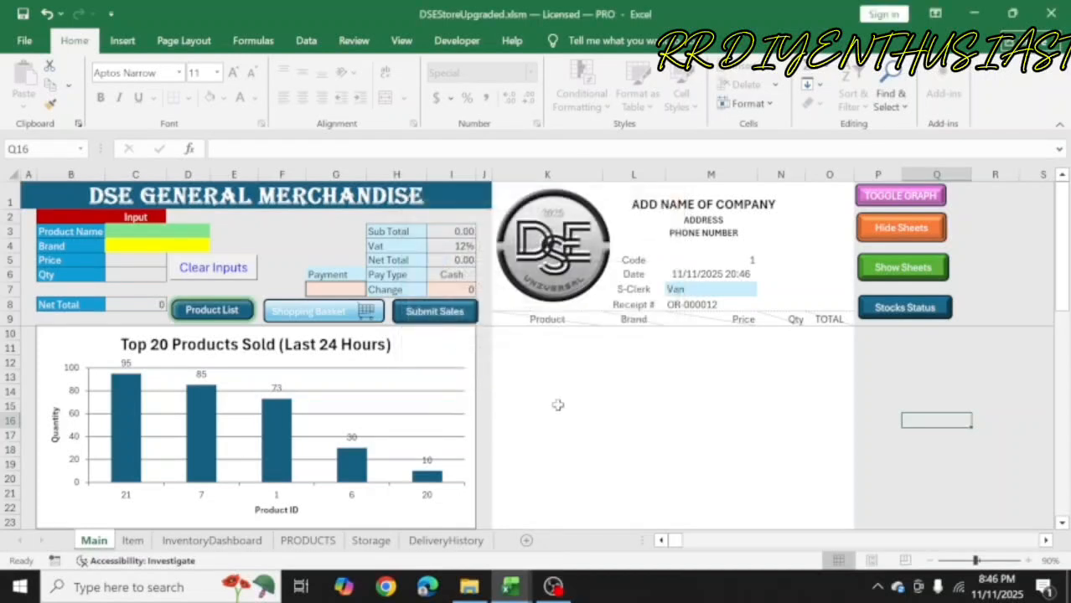
# Step: Examine the amoxicillin 500mg cap row on the Storage sheet, checking its quantity and the automatic deduction note
pyautogui.click(370, 542)
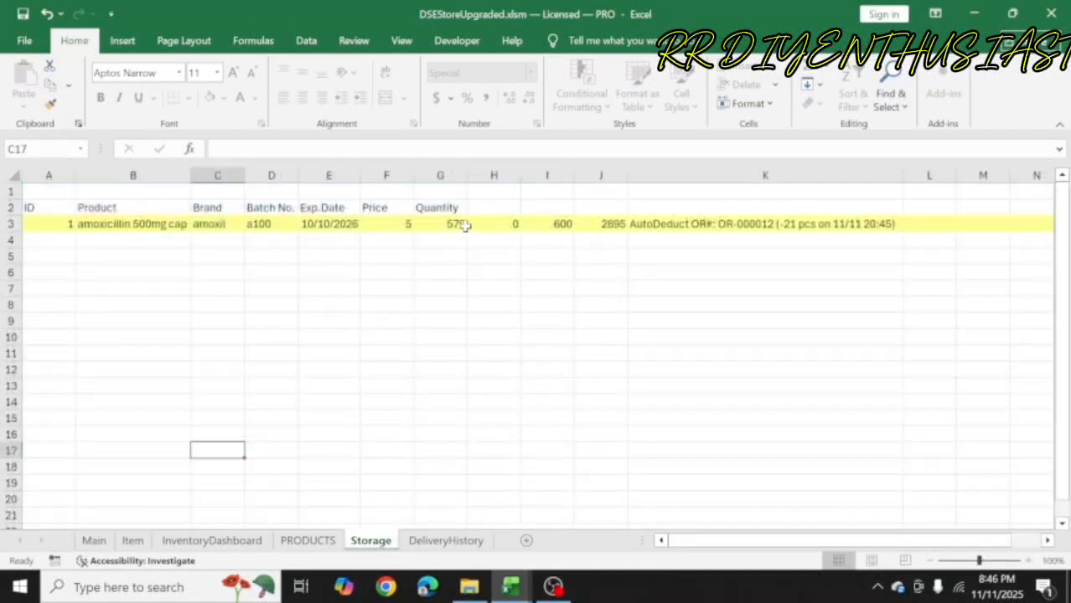
pyautogui.click(453, 224)
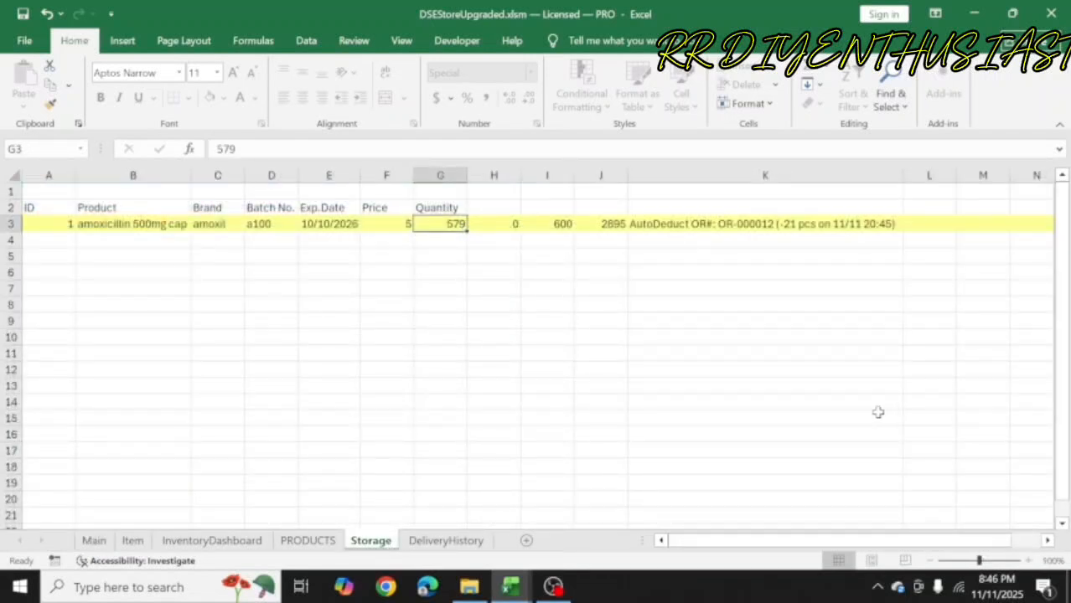
pyautogui.click(792, 228)
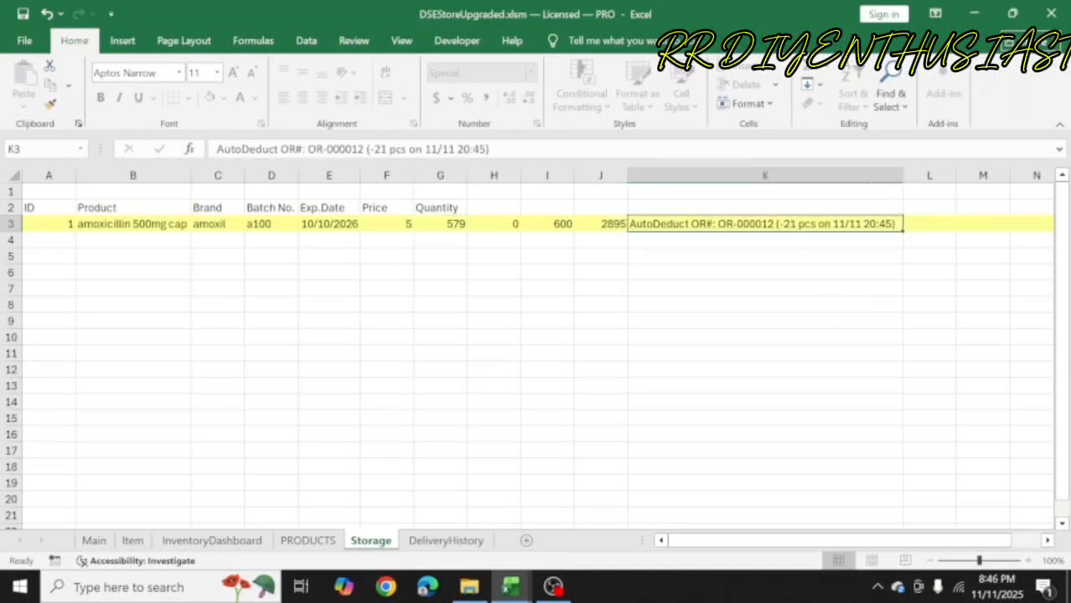
pyautogui.click(419, 223)
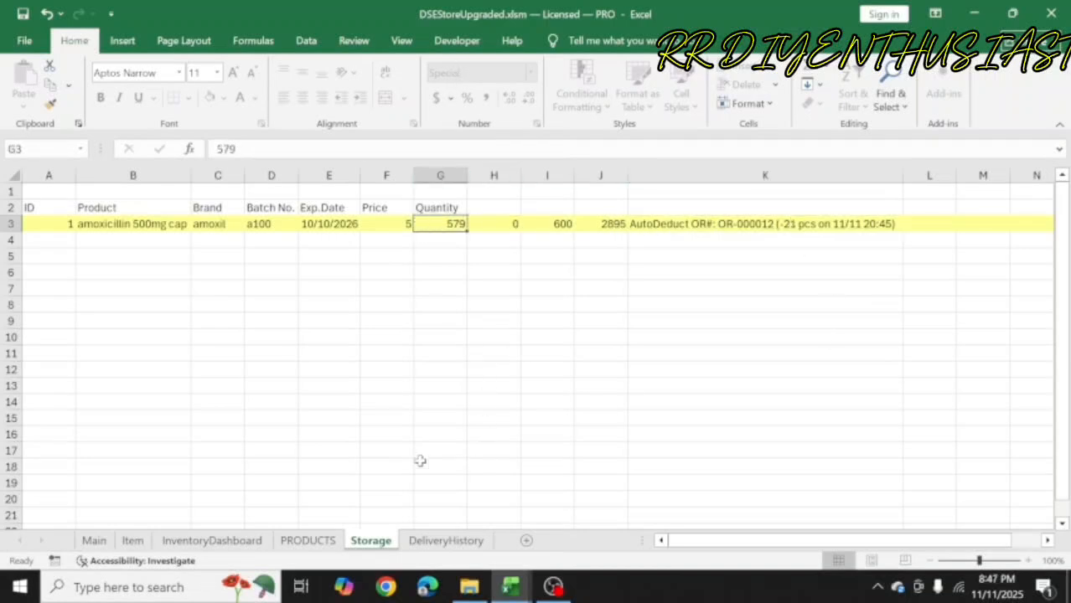
# Step: Compare the delivery rows on the DeliveryHistory sheet with the remaining stock on the Storage sheet
pyautogui.click(430, 543)
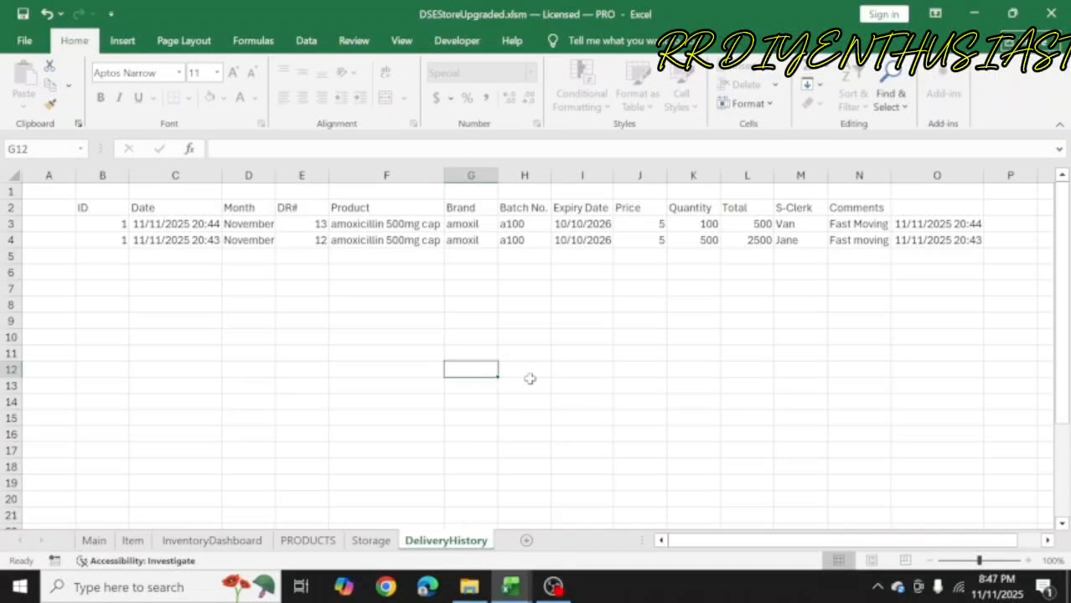
pyautogui.click(568, 255)
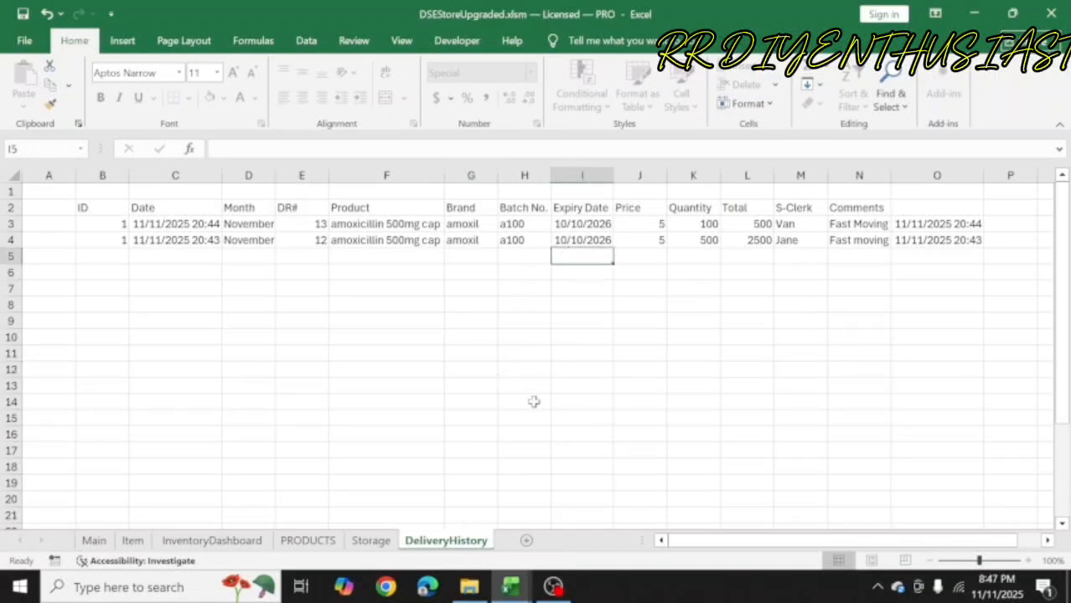
pyautogui.click(436, 416)
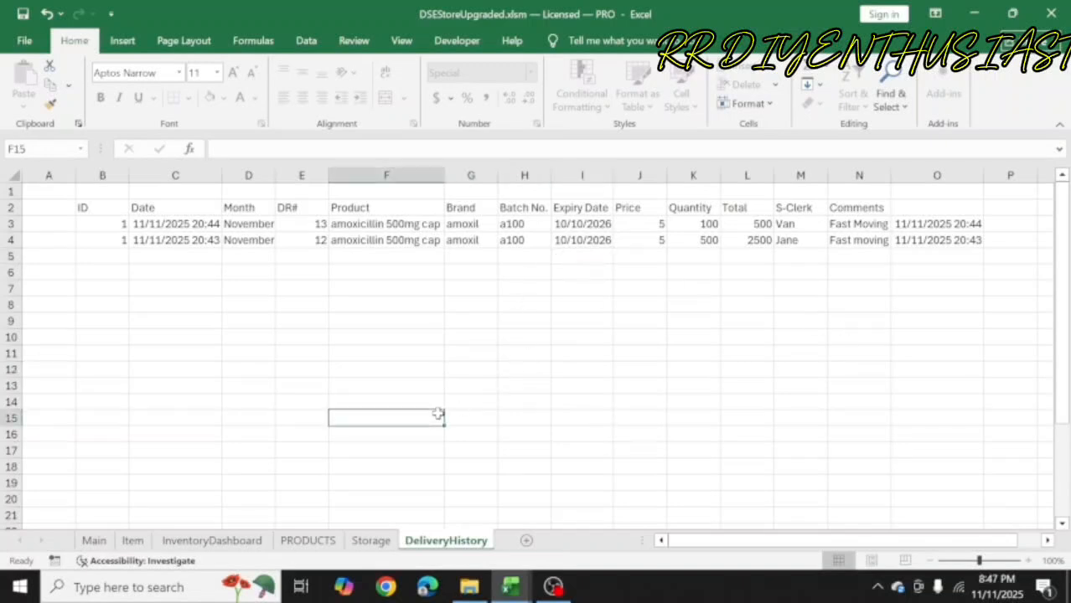
pyautogui.click(376, 541)
pyautogui.click(492, 327)
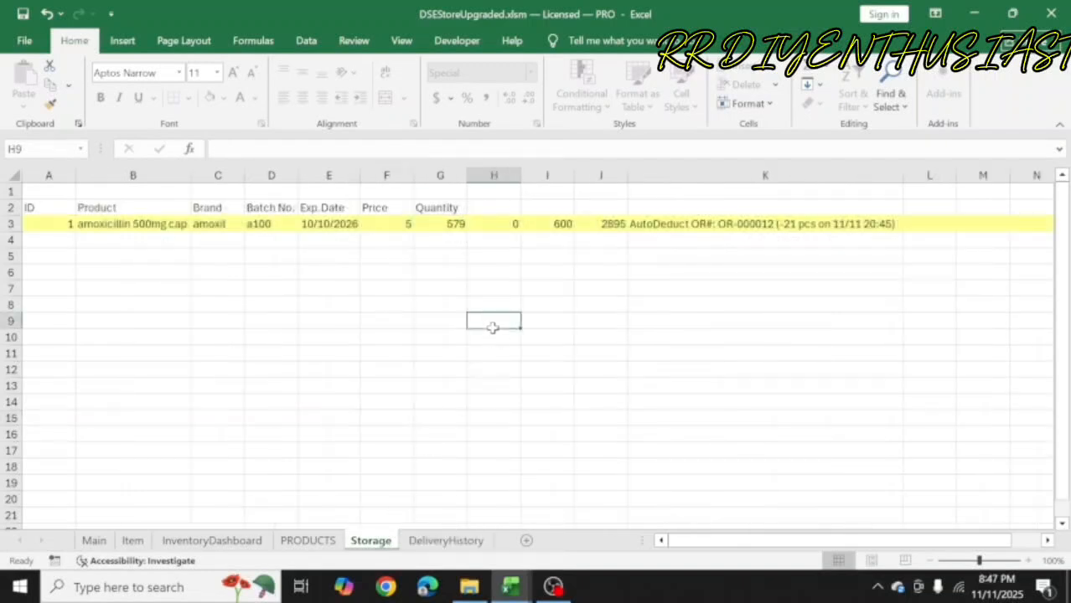
# Step: Load amoxicillin 500mg cap from the product list into the InventoryDashboard form and set the DR# to 14
pyautogui.click(253, 543)
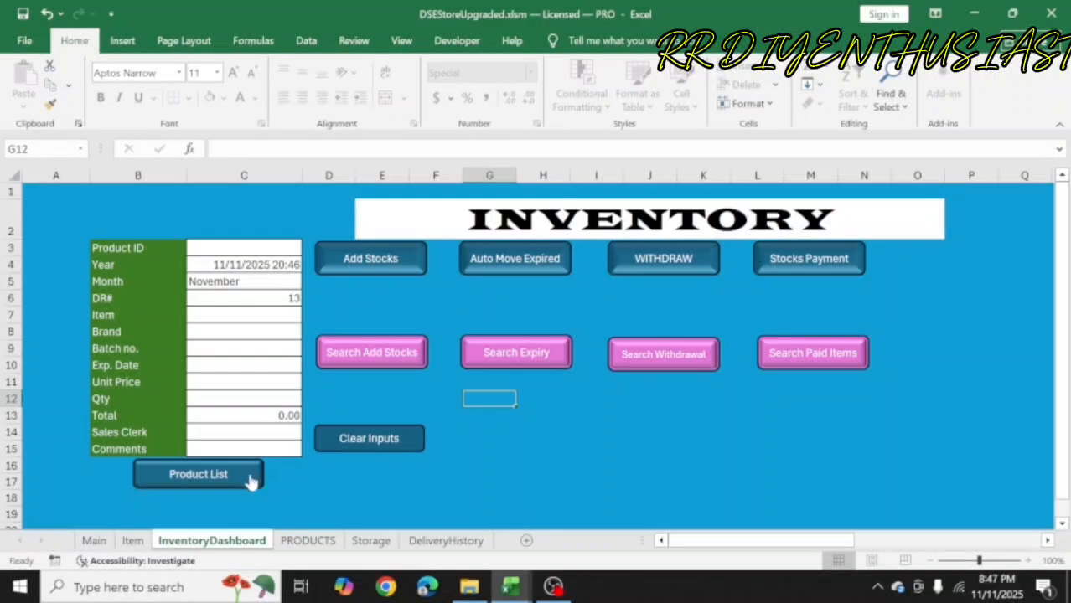
pyautogui.click(198, 475)
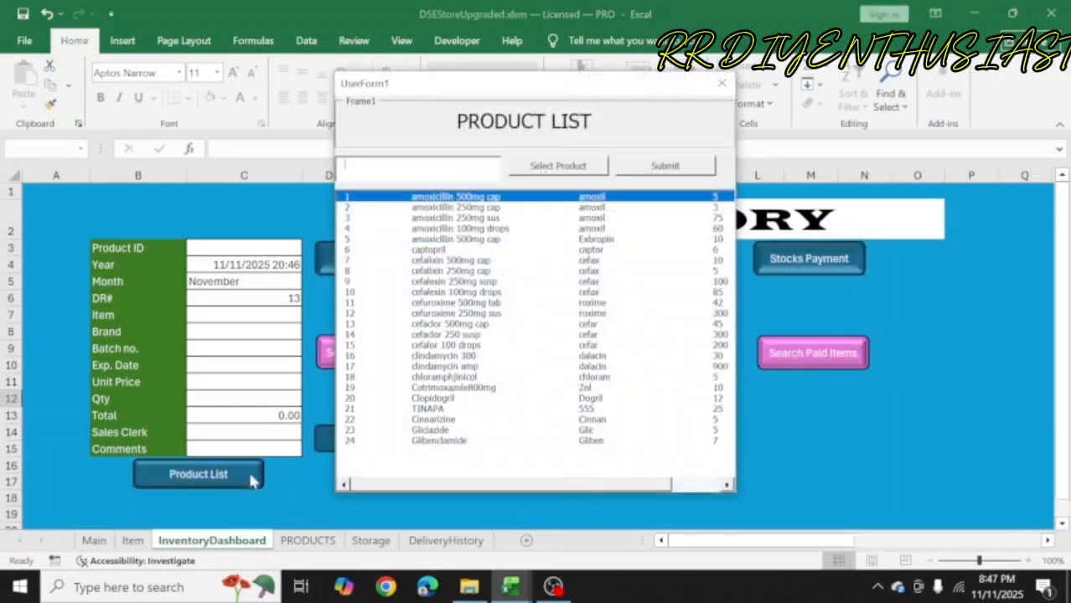
pyautogui.press('Return')
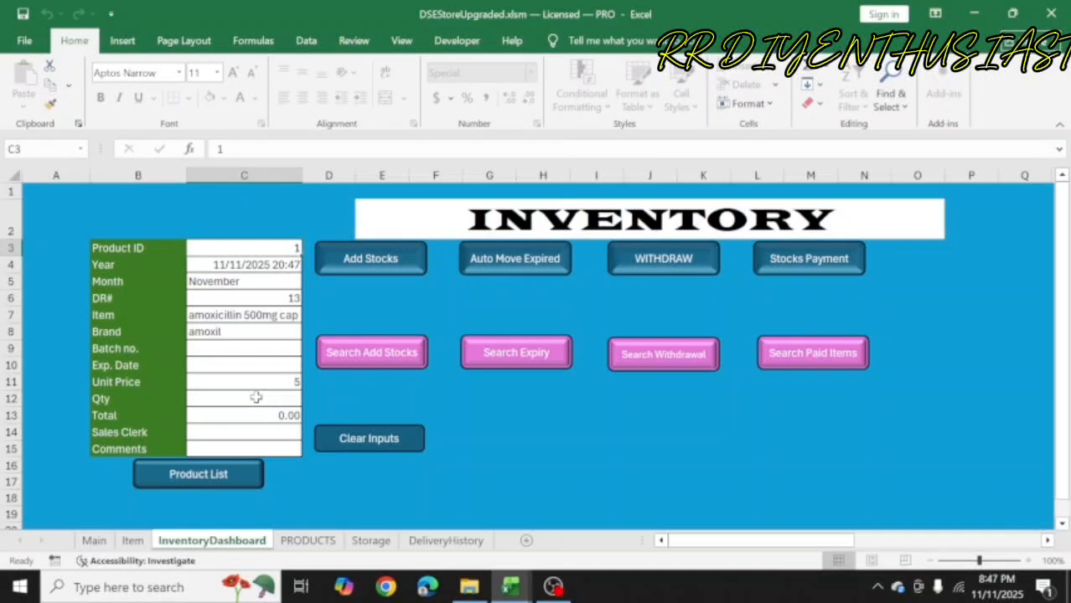
pyautogui.click(294, 298)
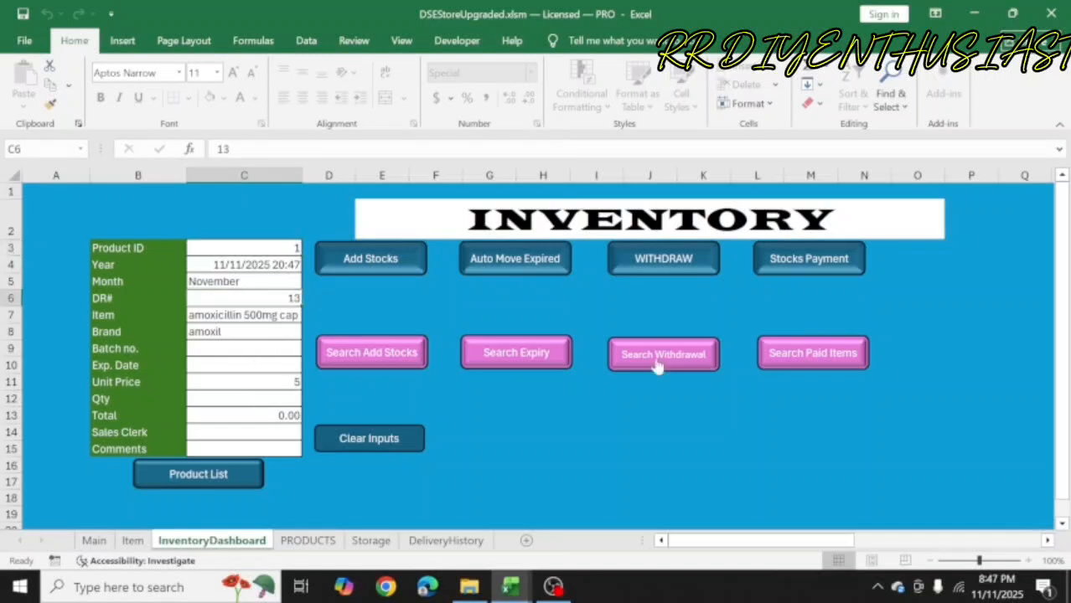
pyautogui.write('14')
pyautogui.press('Return')
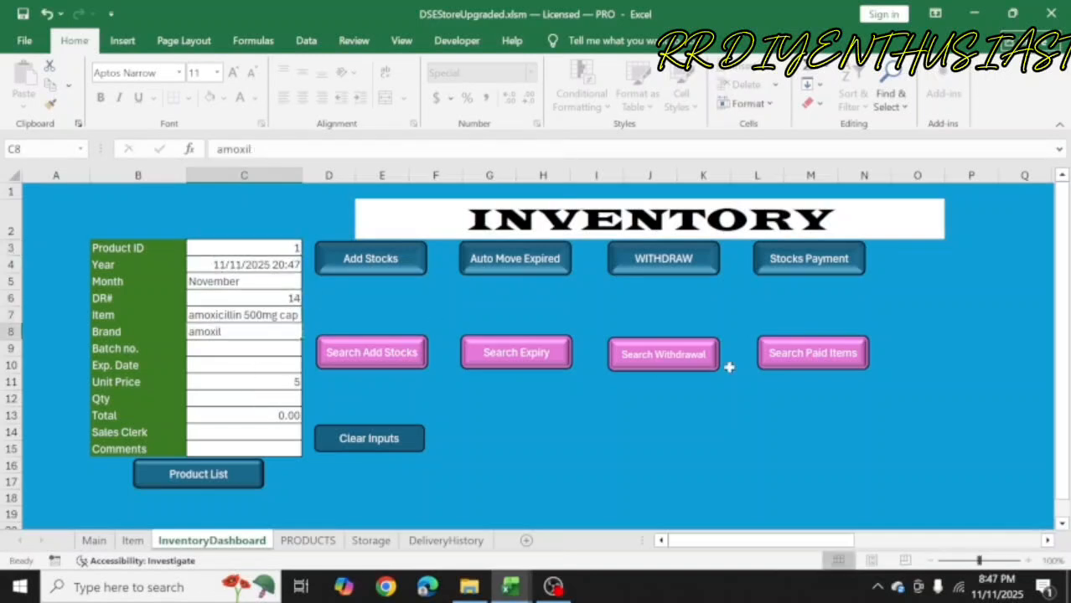
# Step: Set the batch number to a200 and the expiry date to 11/25/2025 in the inventory form
pyautogui.press('Return')
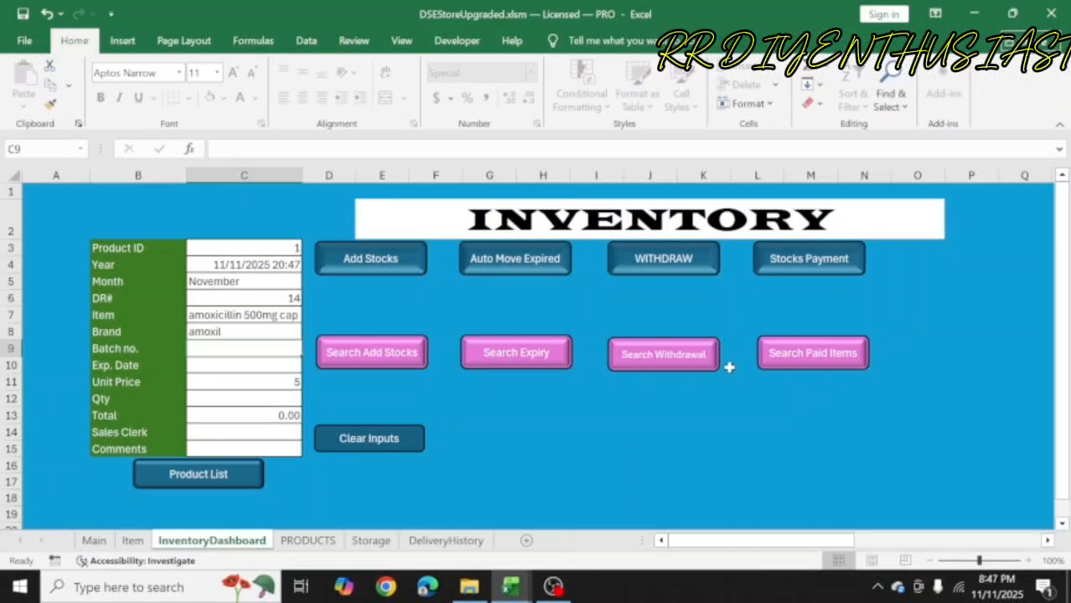
pyautogui.write('a')
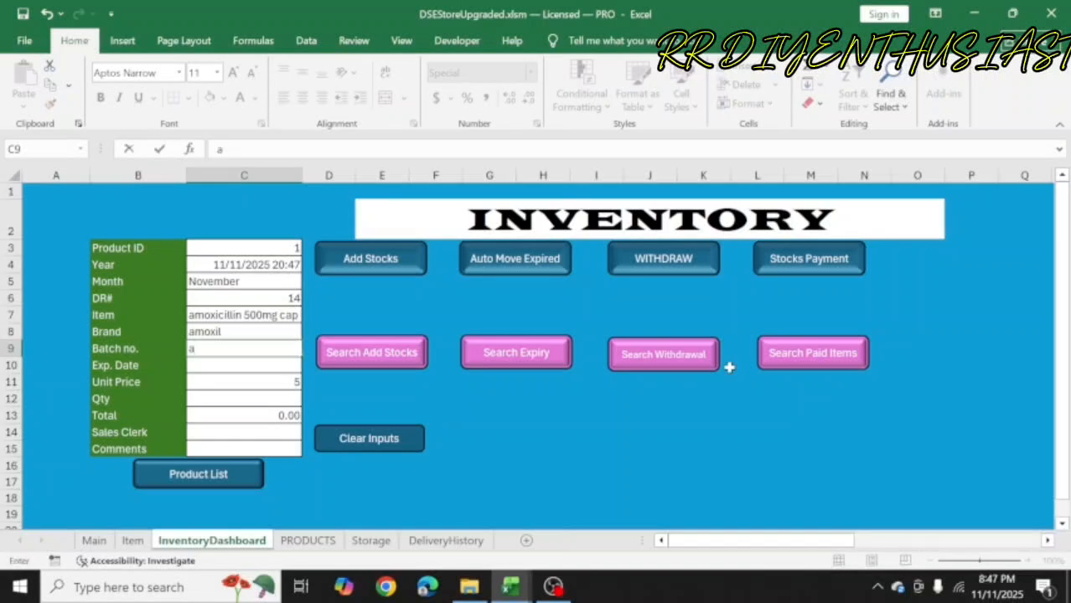
pyautogui.write('200')
pyautogui.press('Return')
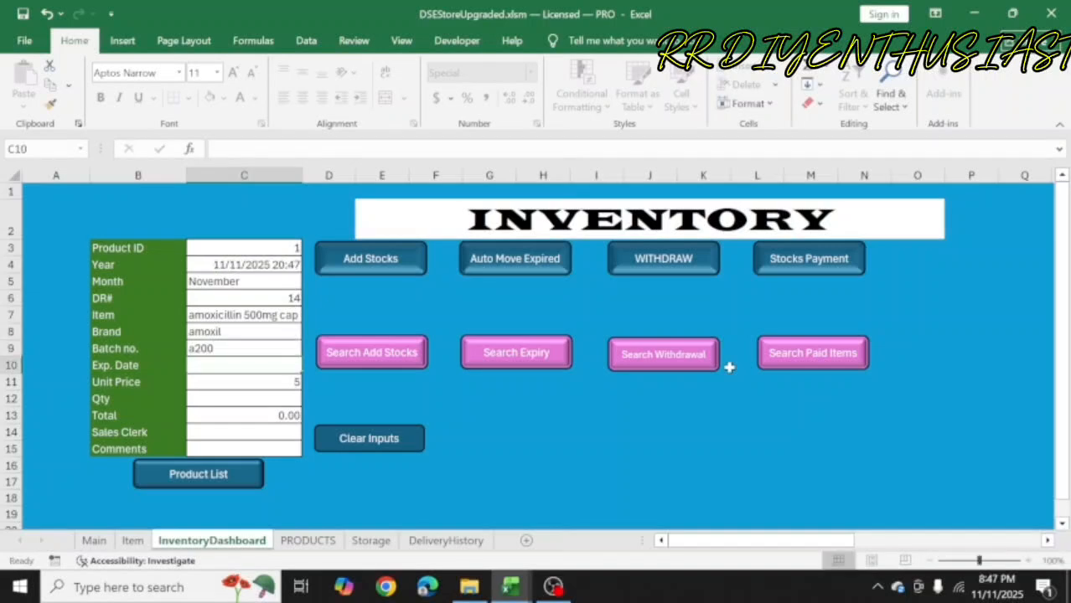
pyautogui.write('10')
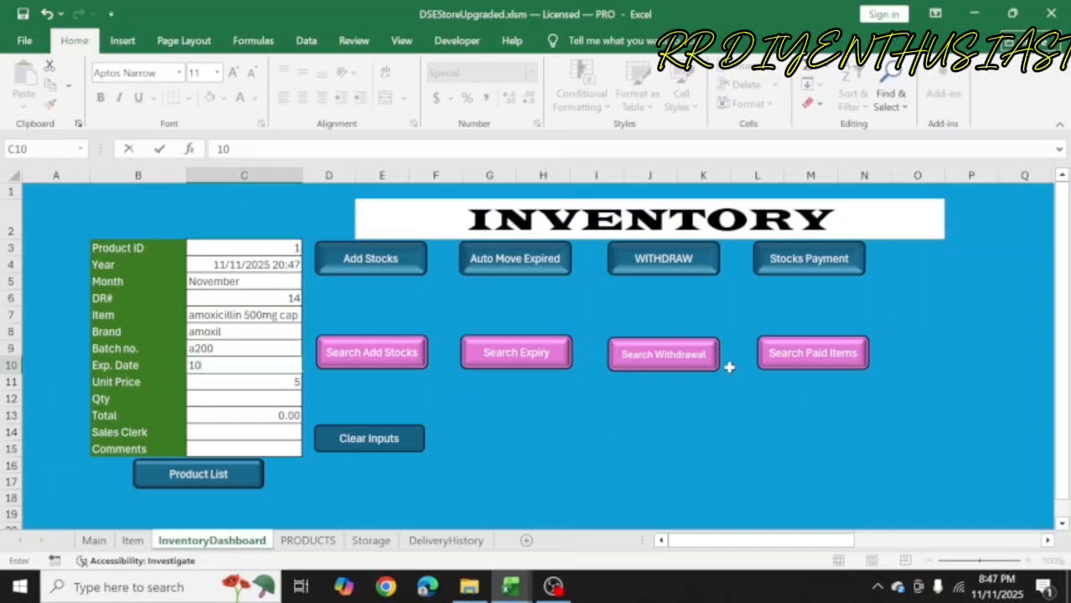
pyautogui.press('BackSpace')
pyautogui.write('/25/2026')
pyautogui.press('BackSpace')
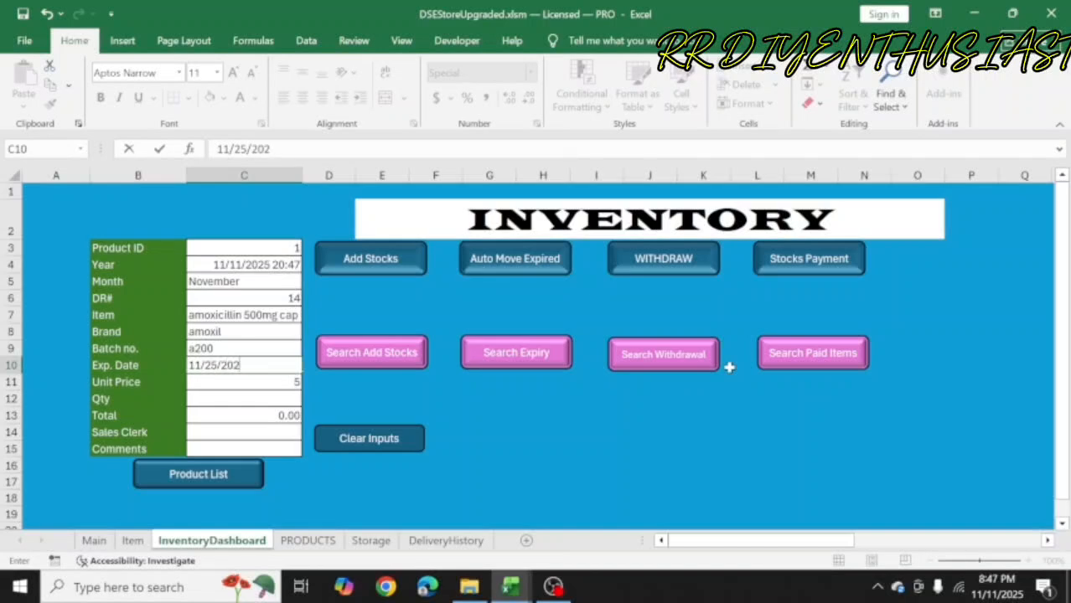
pyautogui.write('5')
# Step: Set the quantity of the a200 batch to 100 in the inventory form
pyautogui.click(262, 398)
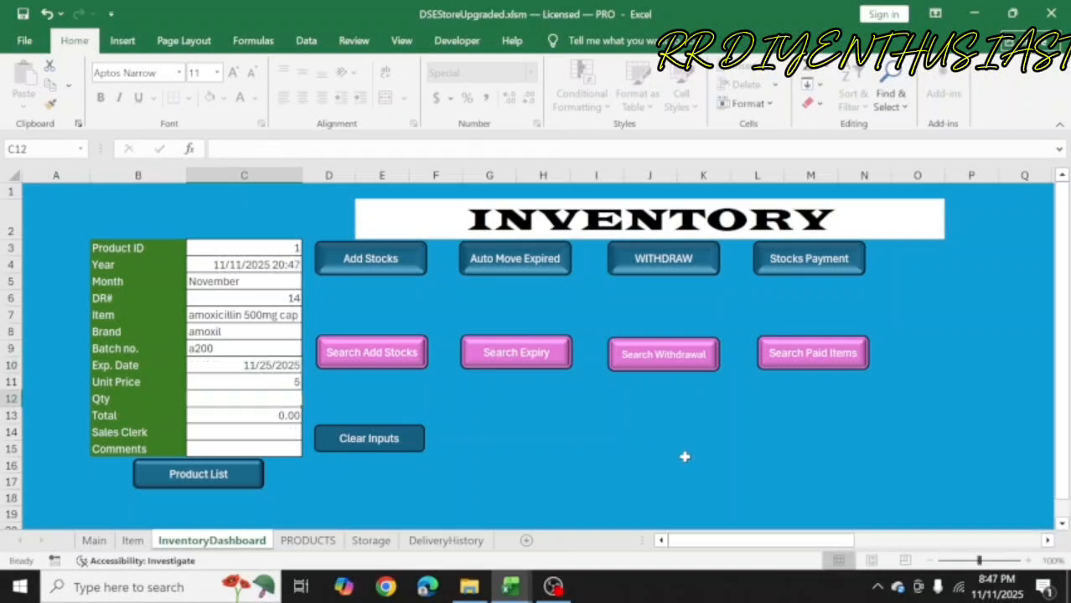
pyautogui.write('100')
pyautogui.press('Return')
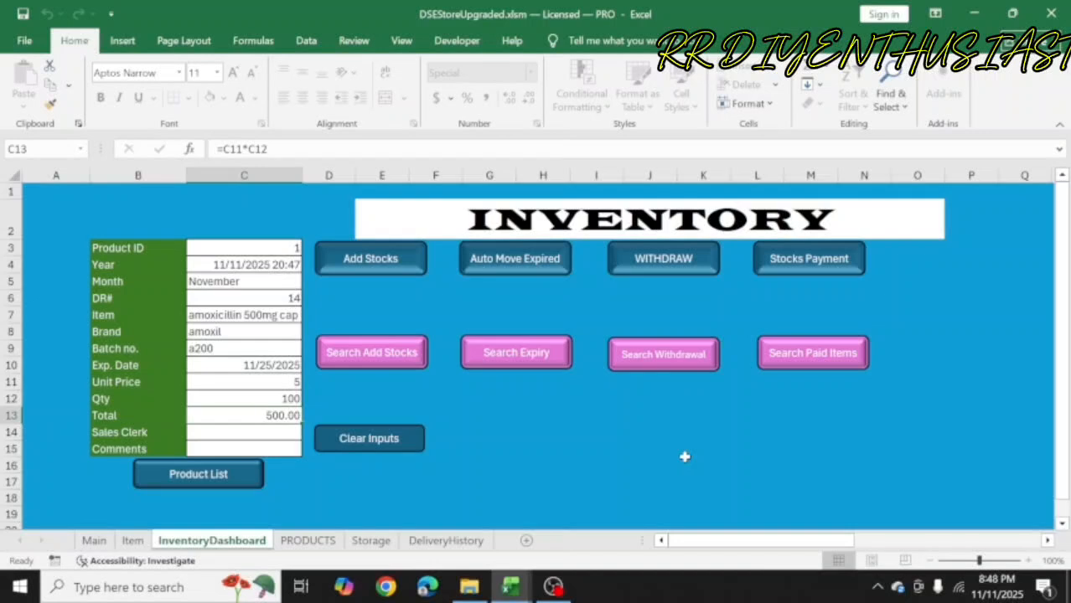
pyautogui.doubleClick(684, 456)
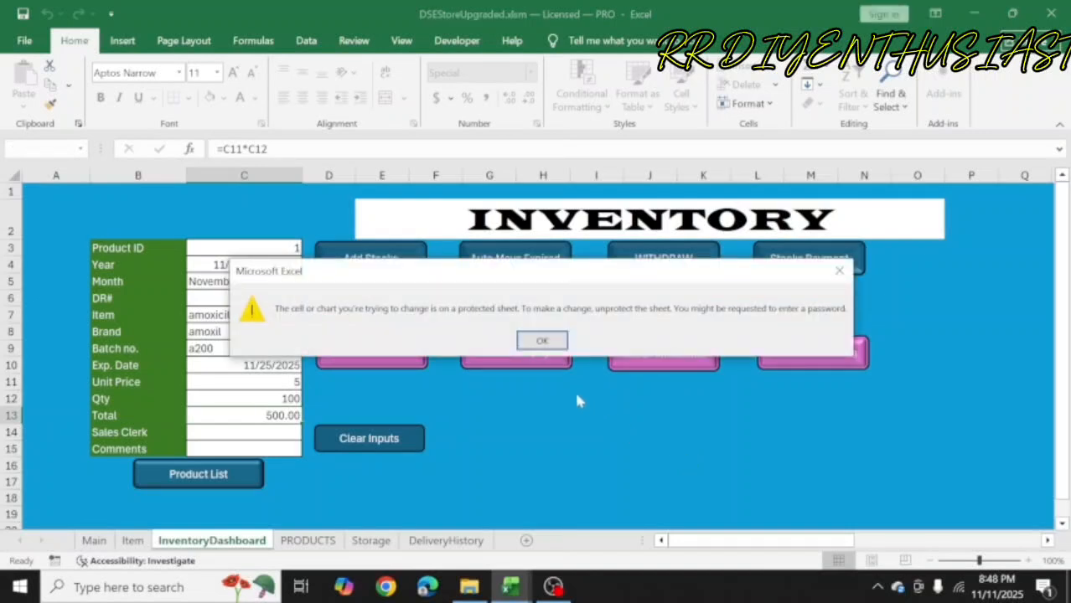
# Step: Enter the sales clerk's name for the a200 batch in the inventory form
pyautogui.click(543, 341)
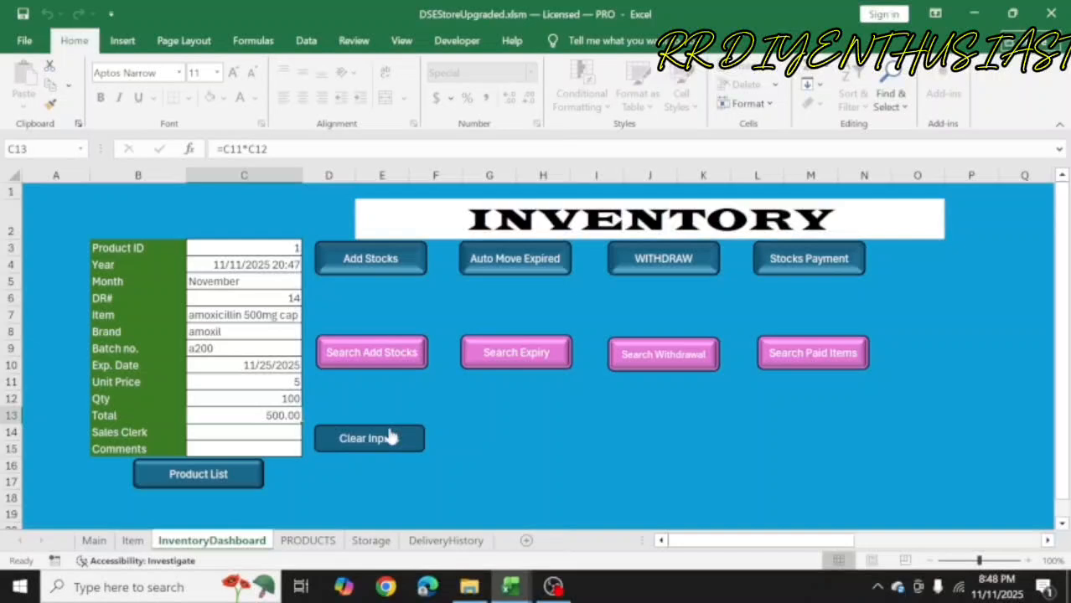
pyautogui.click(276, 438)
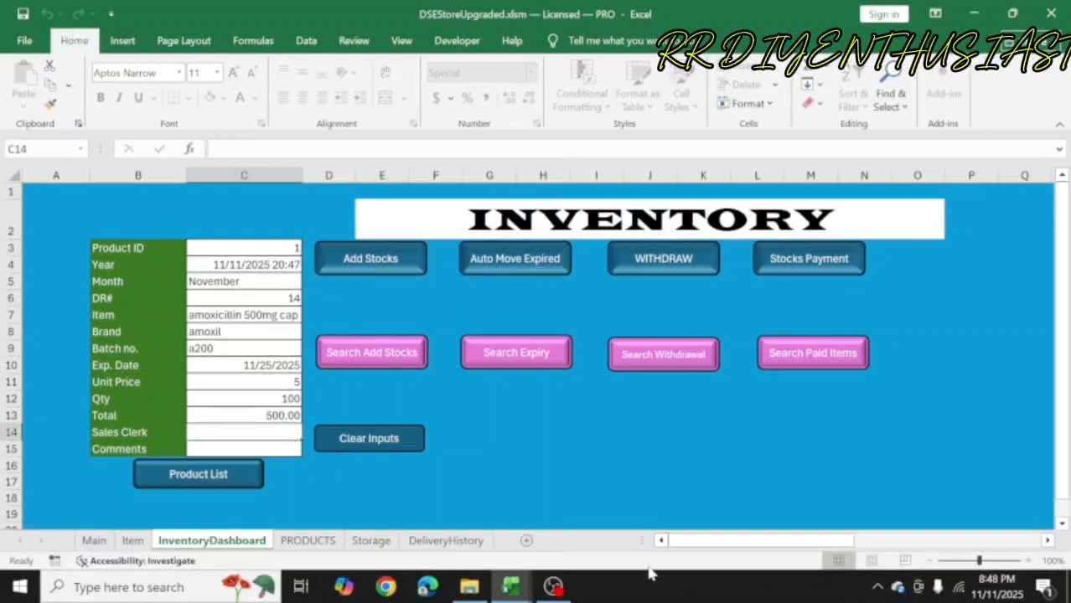
pyautogui.write('mari')
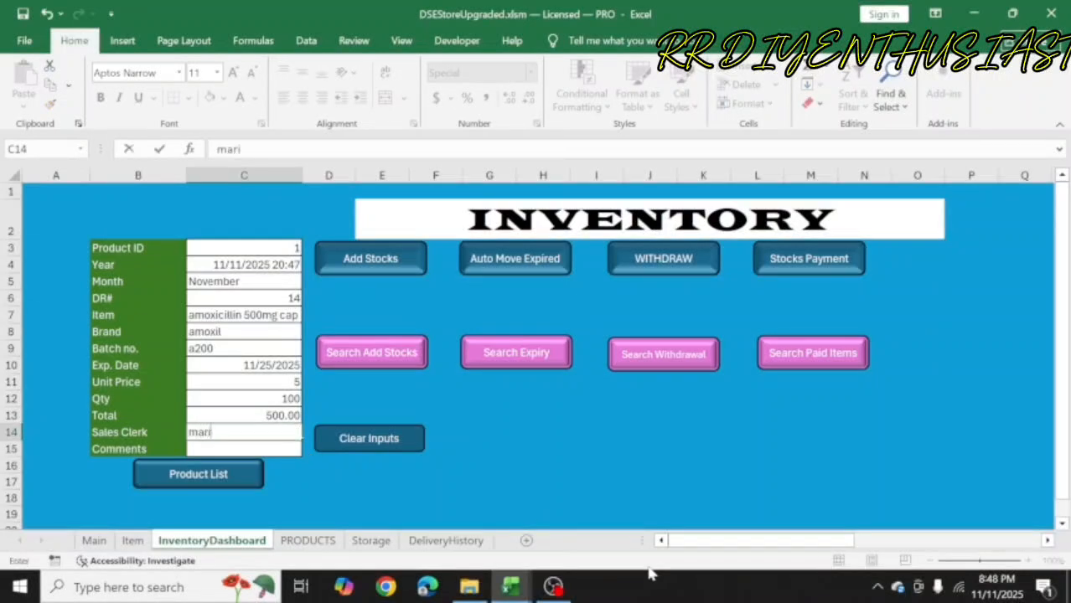
pyautogui.write('a')
pyautogui.press('Return')
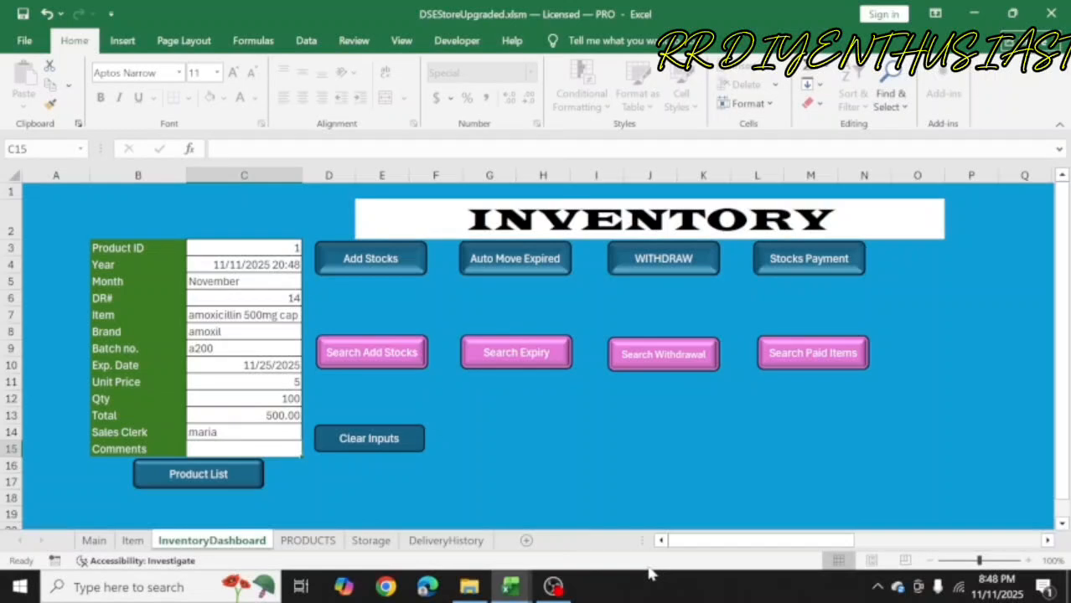
# Step: Set the comment to near expiry and add the a200 batch to the stocks
pyautogui.write('nea')
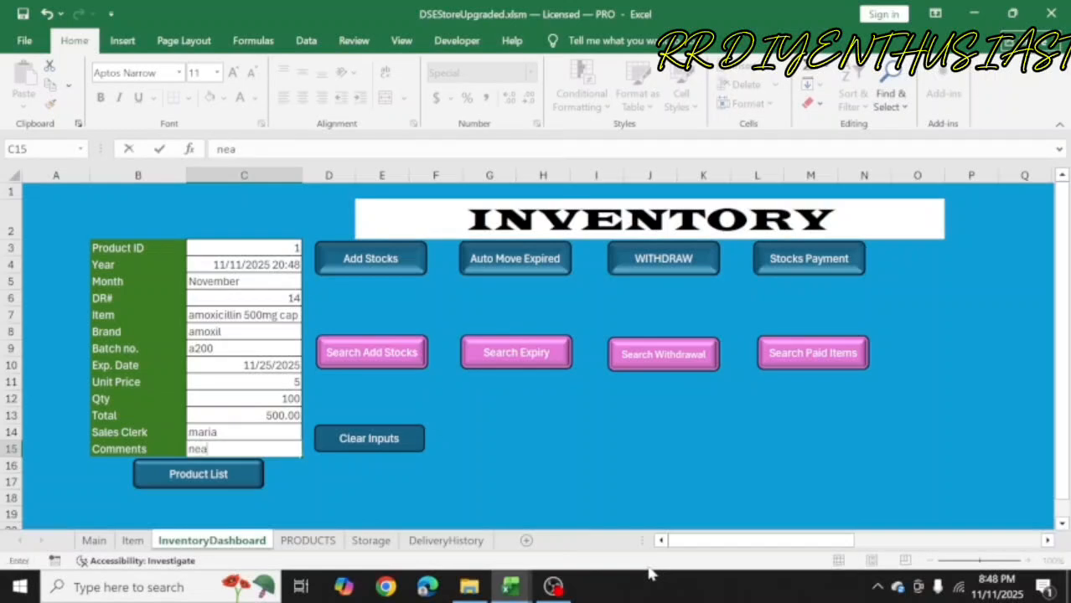
pyautogui.write('r expiry')
pyautogui.click(527, 446)
pyautogui.click(406, 270)
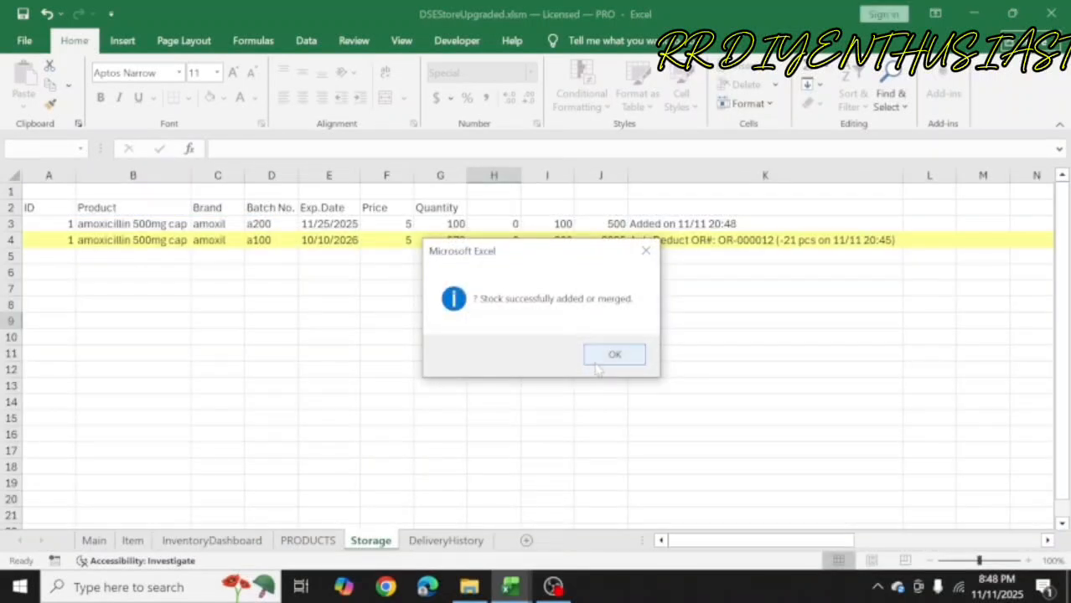
pyautogui.click(599, 362)
# Step: Compare the expiry date and quantity of the a200 batch with the a100 batch on the Storage sheet
pyautogui.click(552, 415)
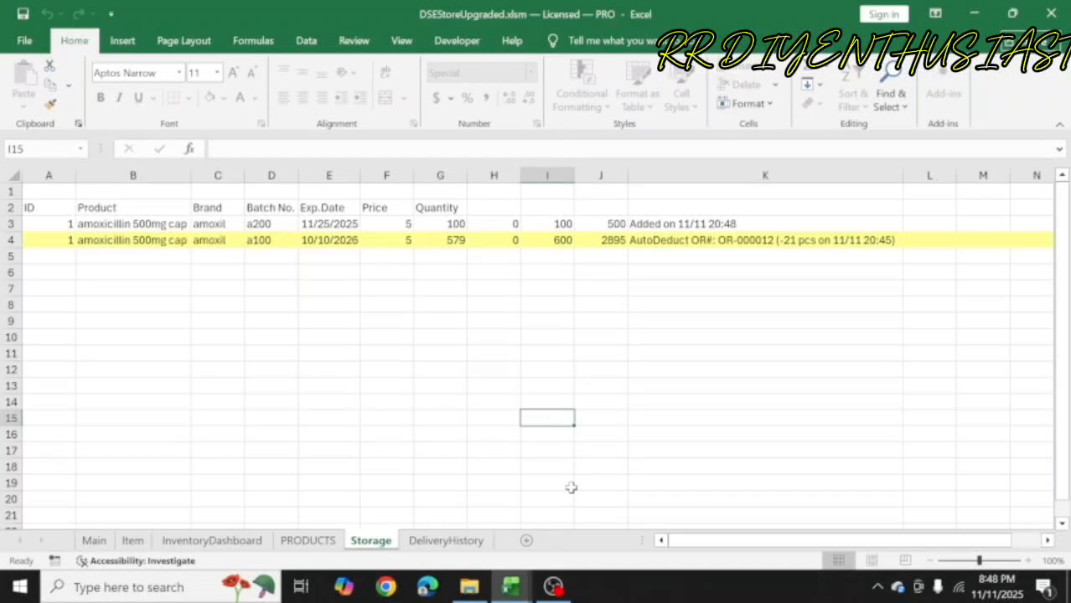
pyautogui.click(310, 225)
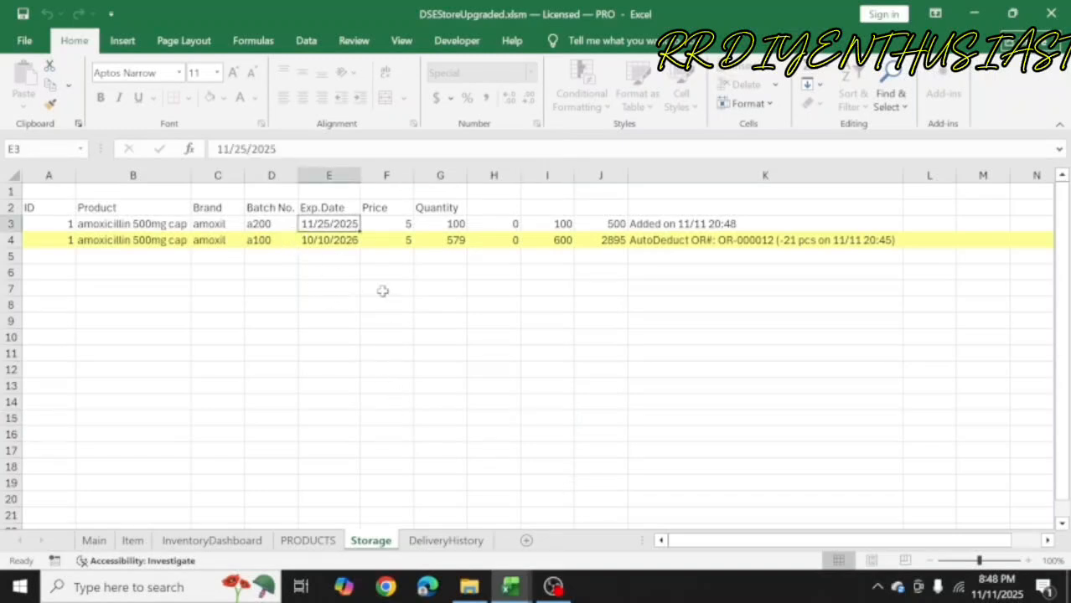
pyautogui.click(443, 226)
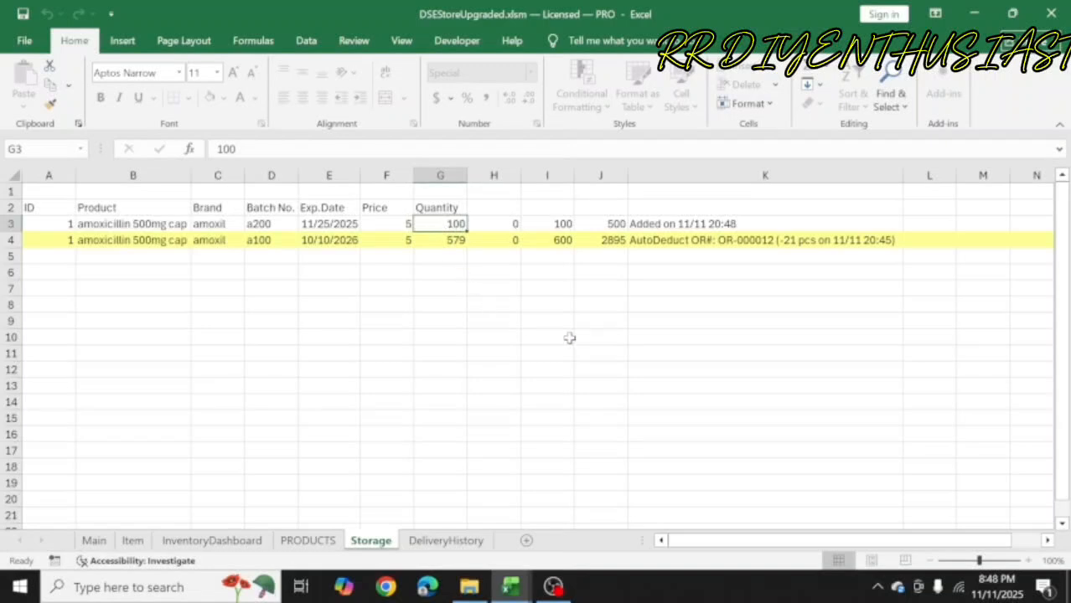
pyautogui.press('Down')
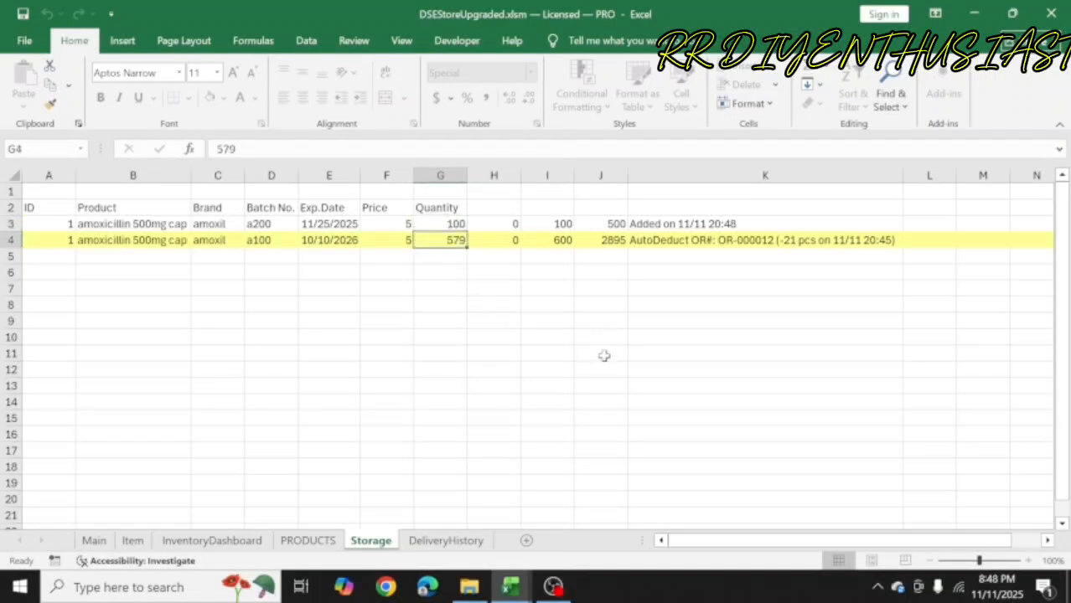
pyautogui.press('Up')
pyautogui.press('Left')
pyautogui.press('Left')
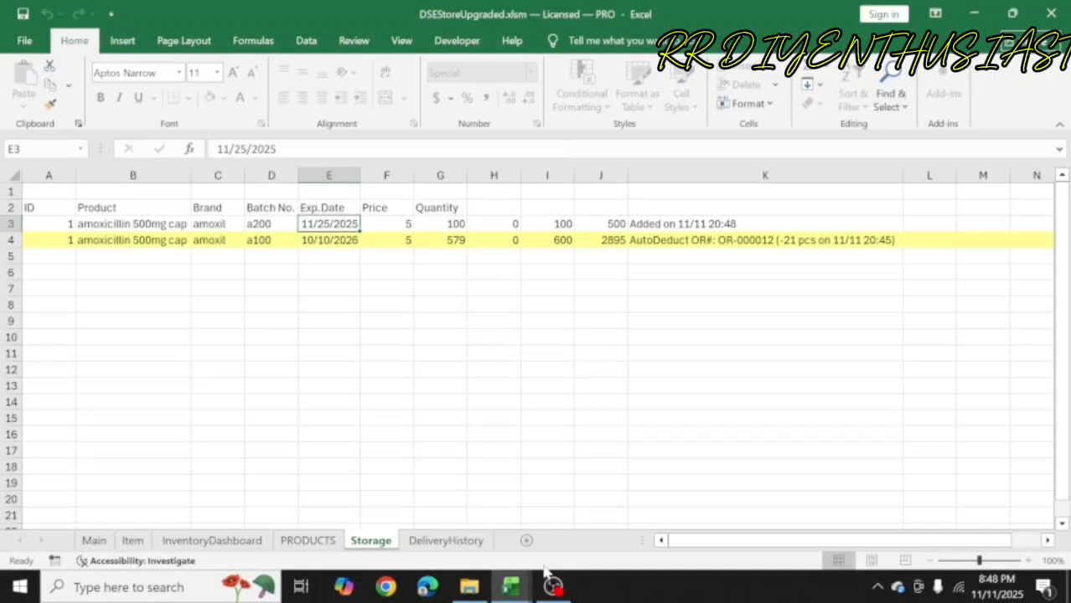
# Step: Check the quantity and comment of the a200 delivery row on the DeliveryHistory sheet
pyautogui.click(458, 541)
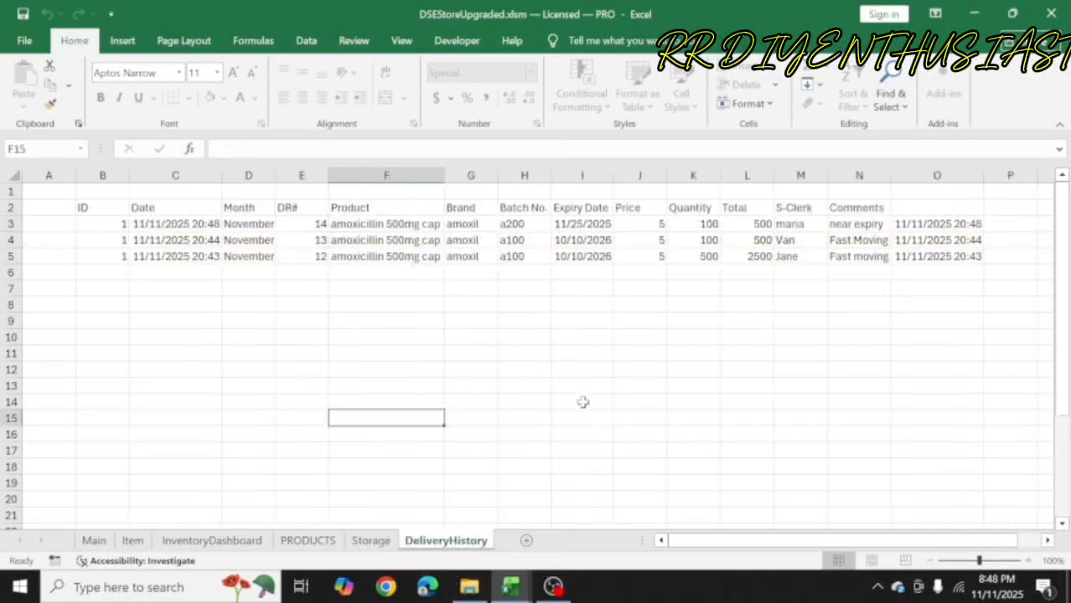
pyautogui.click(626, 252)
pyautogui.click(714, 229)
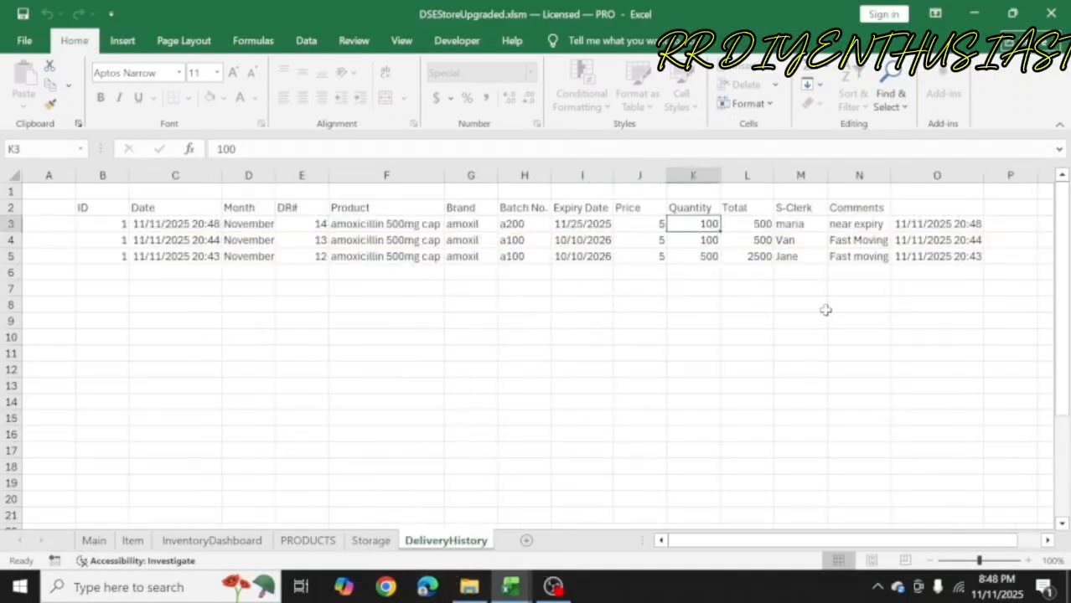
pyautogui.click(872, 226)
pyautogui.click(336, 434)
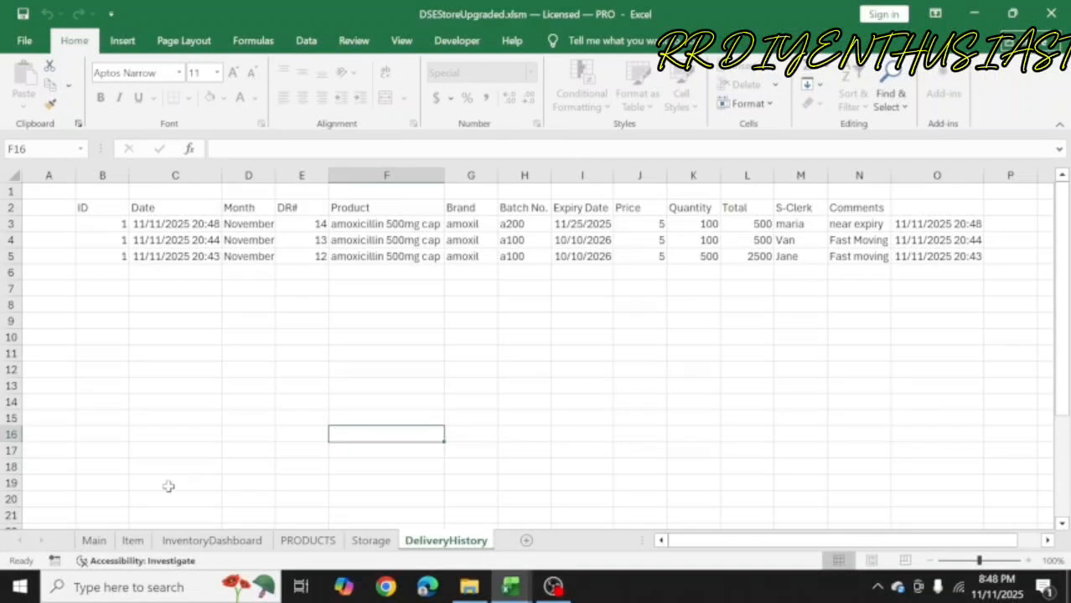
# Step: Run the near expiry search from the InventoryDashboard sheet
pyautogui.click(209, 542)
pyautogui.click(352, 524)
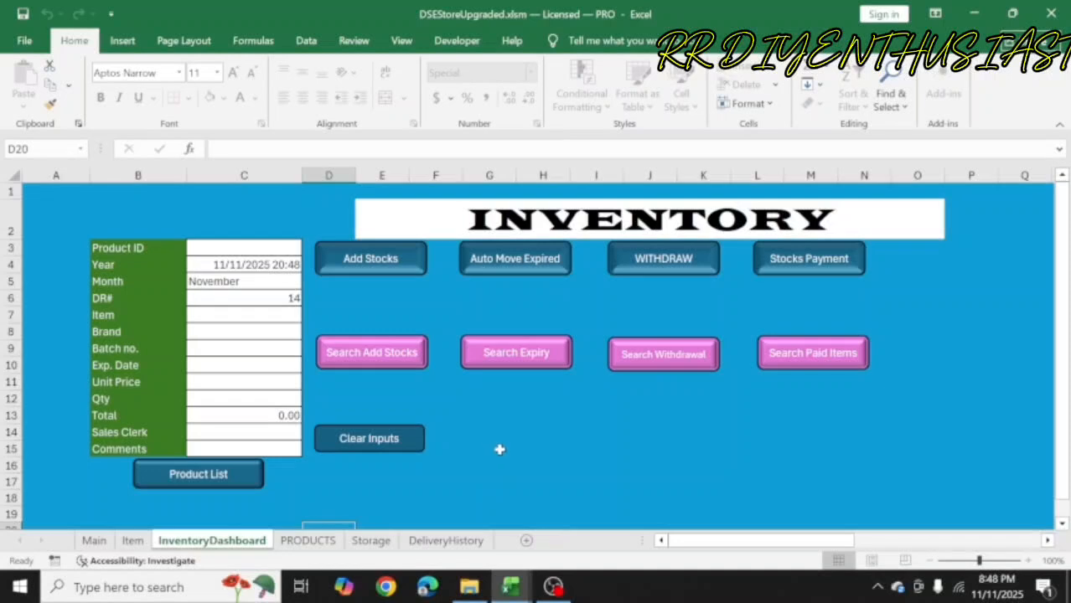
pyautogui.click(519, 370)
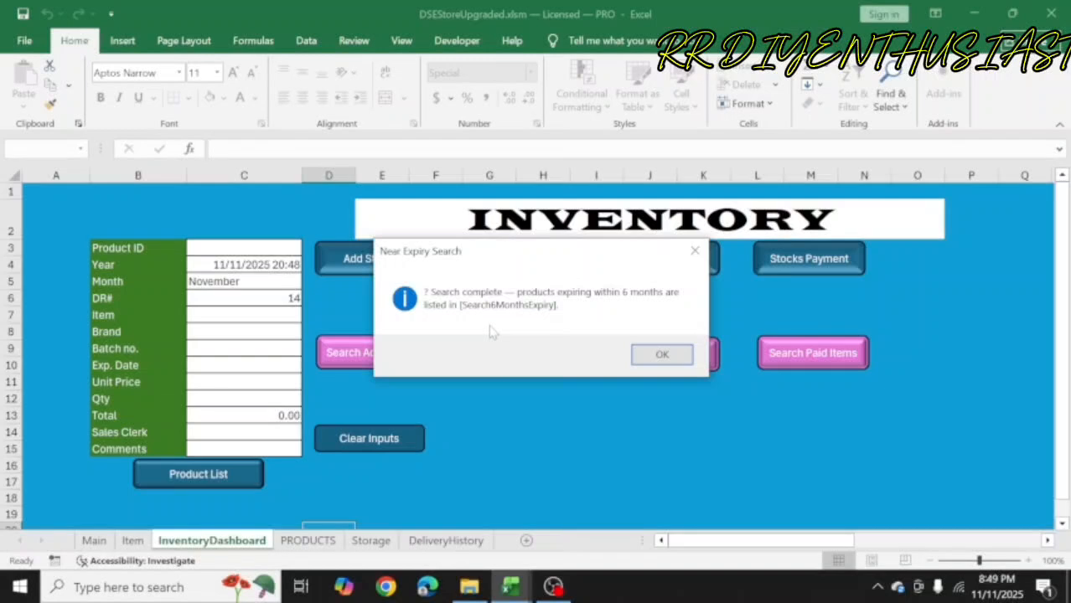
pyautogui.click(638, 358)
pyautogui.click(575, 431)
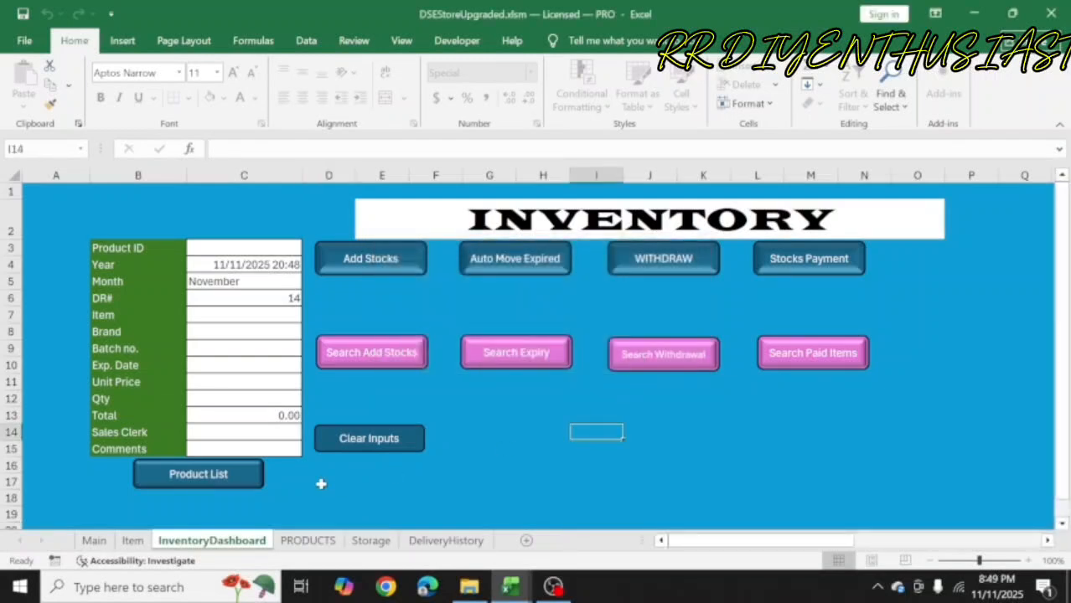
# Step: Unhide the Search6MonthsExpiry sheet, number 11 in the Show Sheets list, from the Main sheet
pyautogui.click(95, 541)
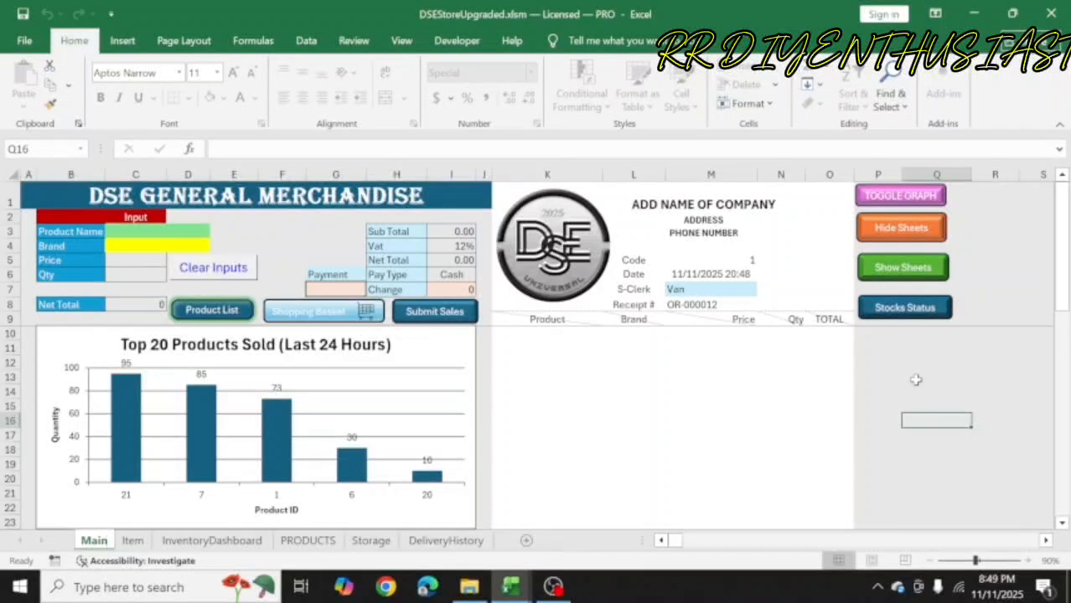
pyautogui.click(931, 266)
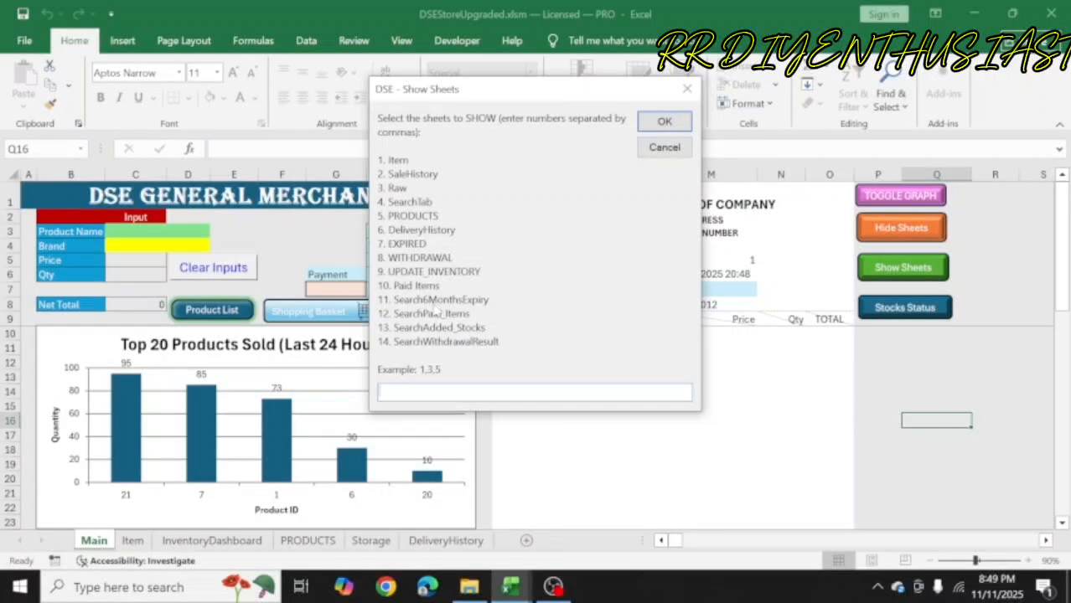
pyautogui.write('11')
pyautogui.press('Return')
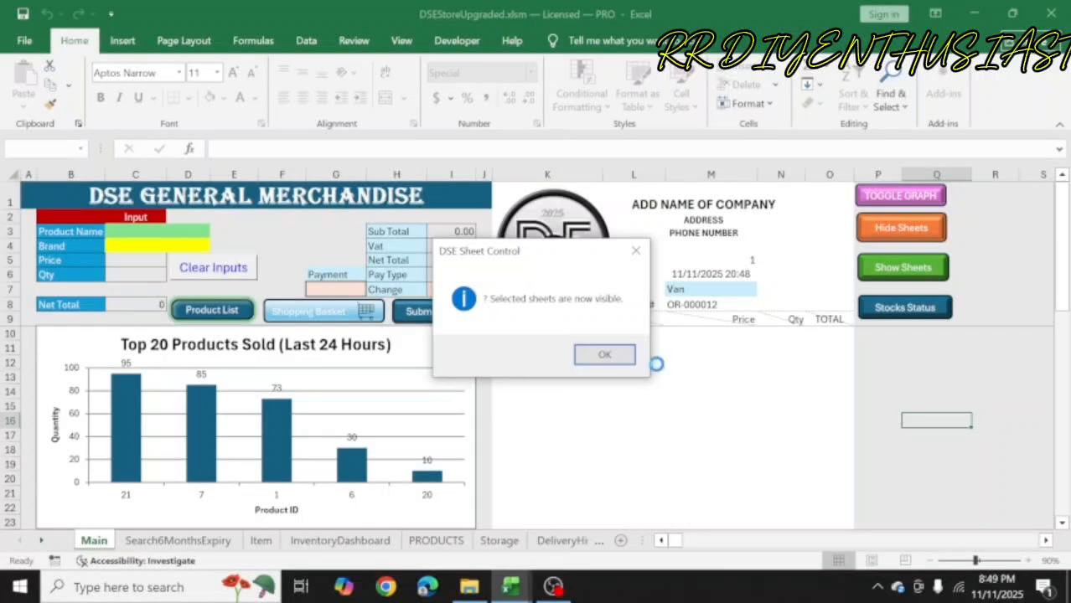
pyautogui.click(622, 359)
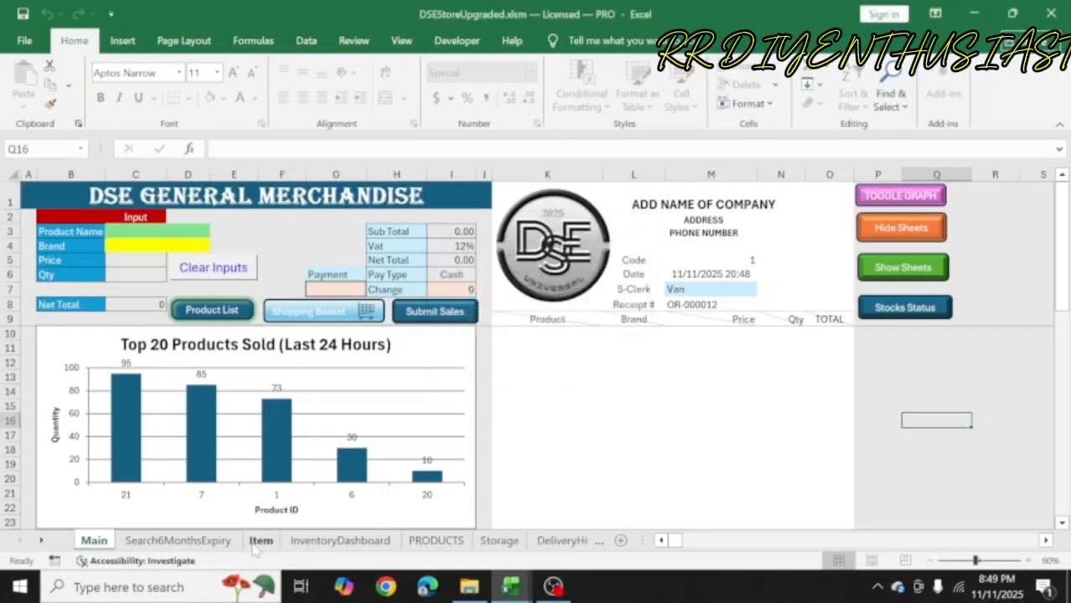
# Step: Examine the batch, price and quantity of the listed product on the Search6MonthsExpiry sheet
pyautogui.click(204, 543)
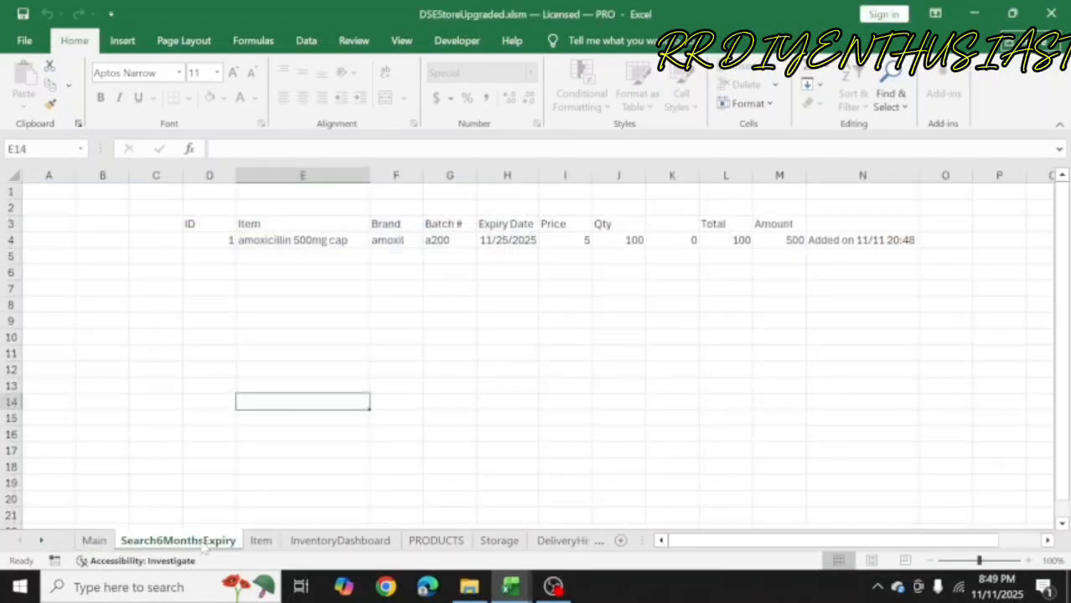
pyautogui.click(417, 338)
pyautogui.click(626, 278)
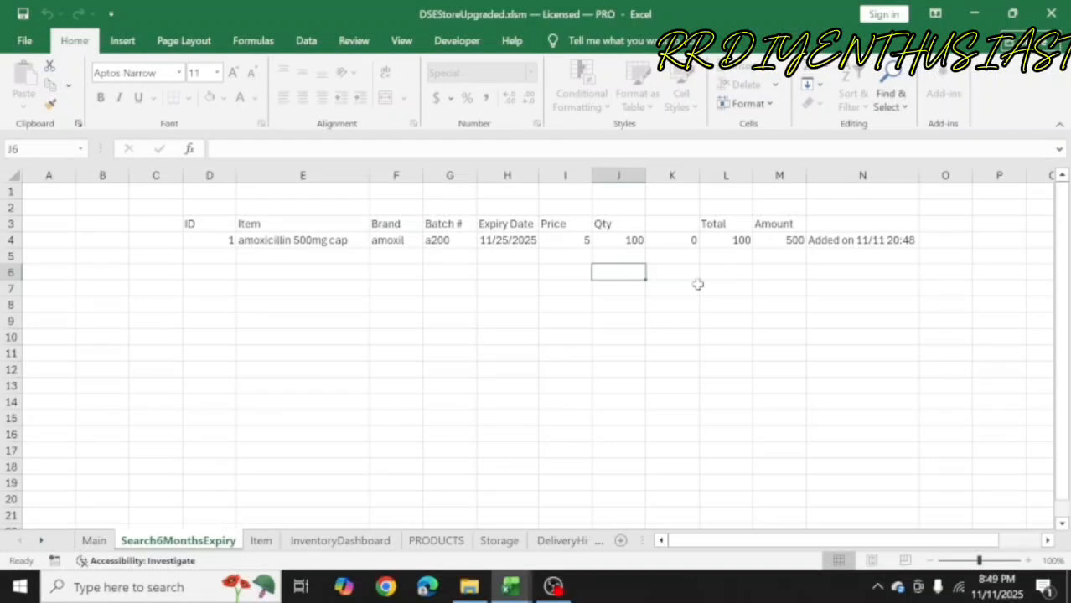
pyautogui.click(586, 242)
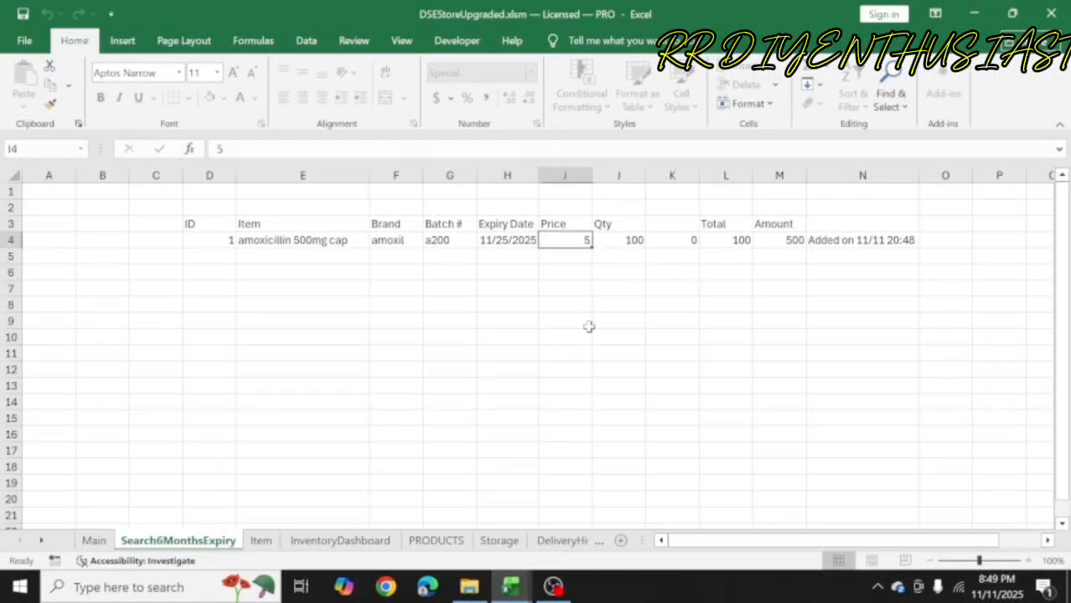
pyautogui.press('Right')
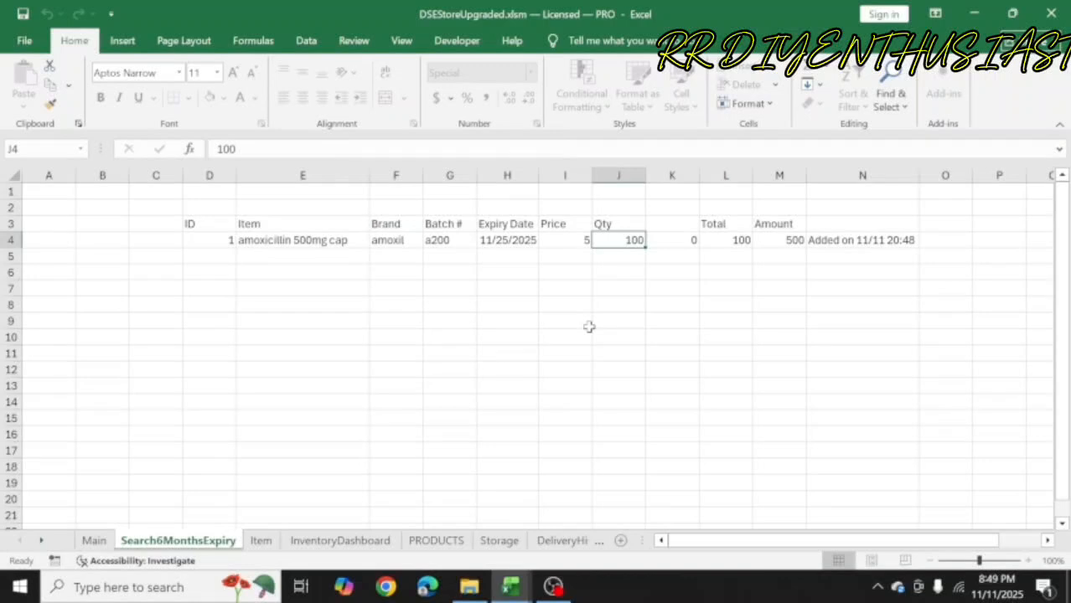
pyautogui.click(207, 484)
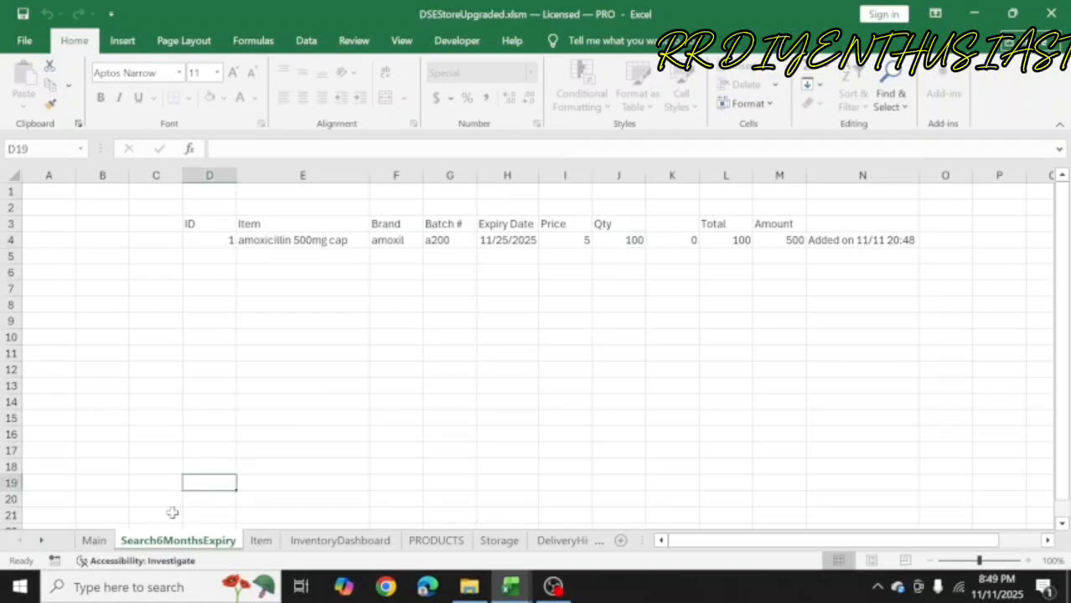
pyautogui.click(327, 541)
pyautogui.click(442, 493)
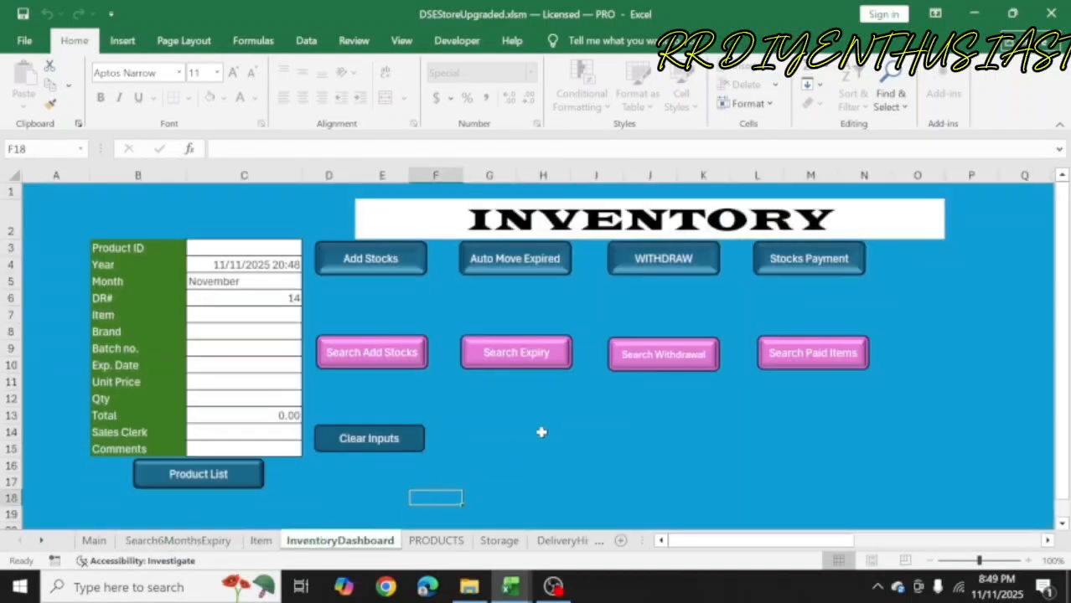
pyautogui.click(593, 317)
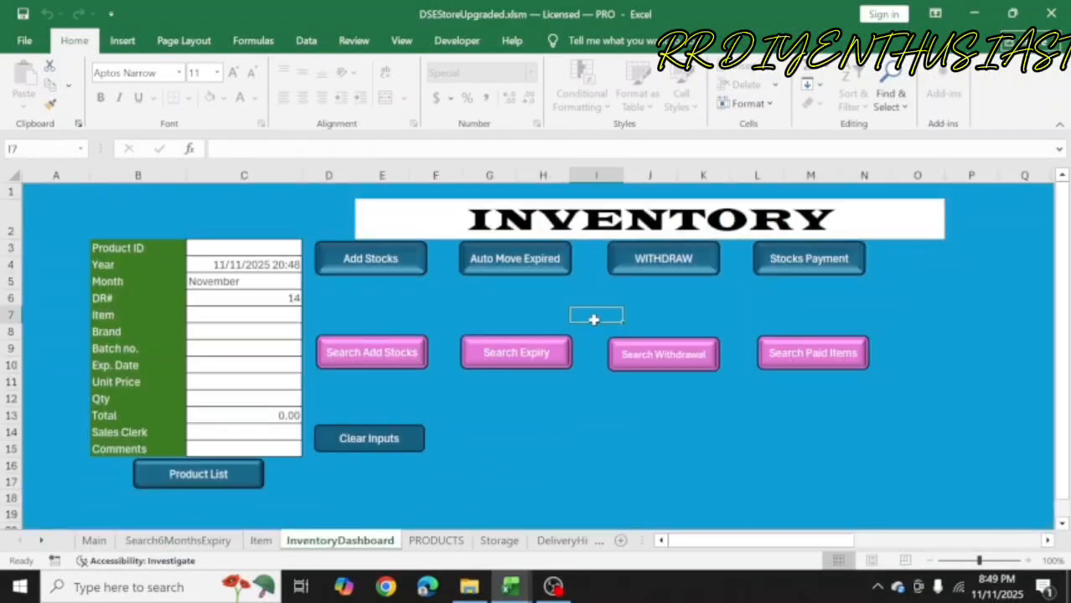
pyautogui.click(664, 273)
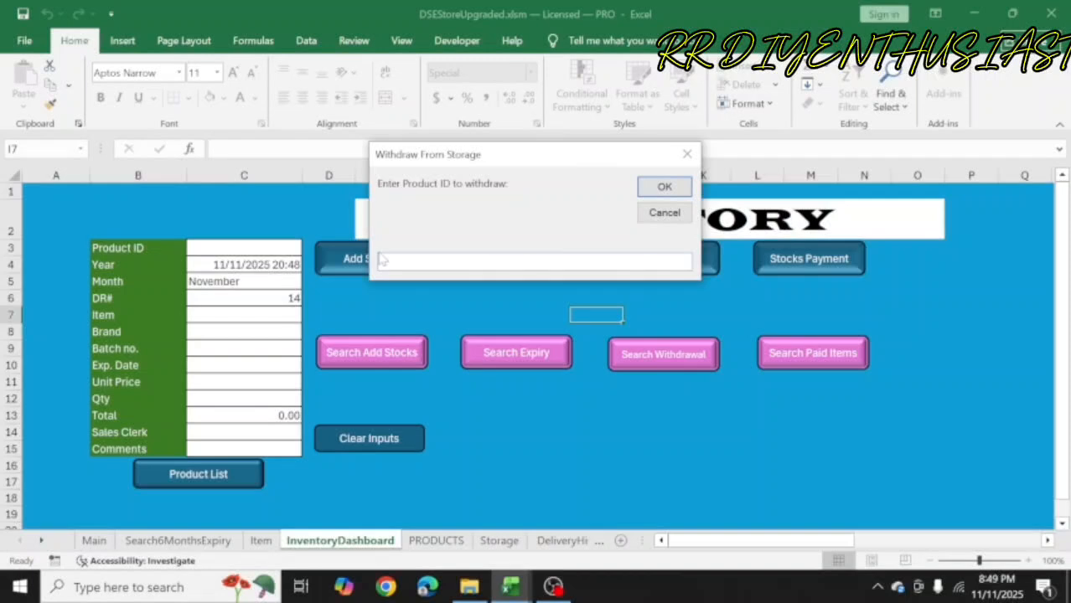
pyautogui.write('1')
pyautogui.press('Return')
pyautogui.click(687, 155)
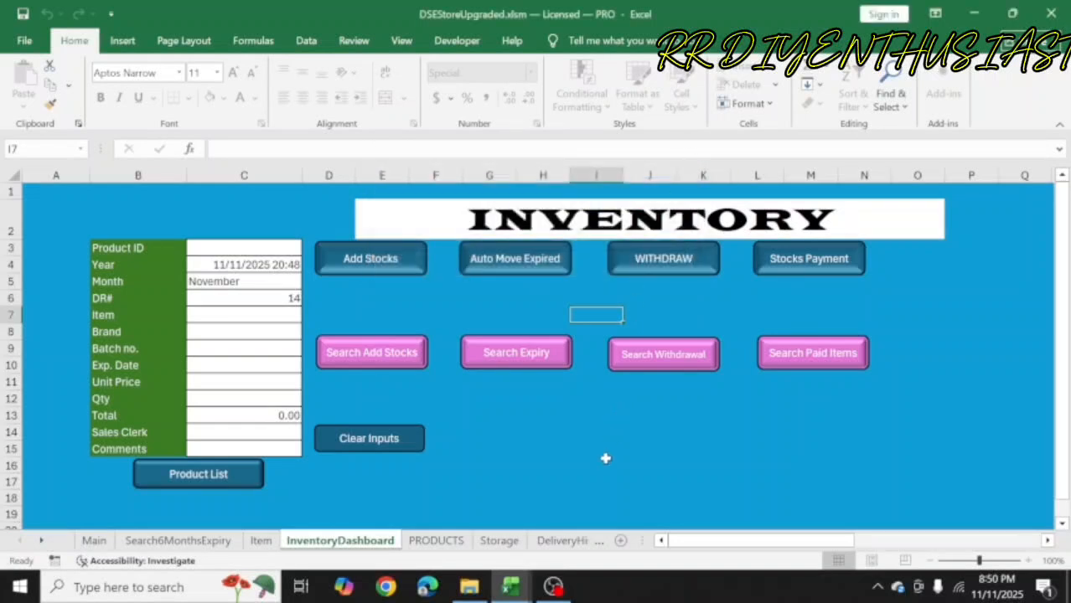
# Step: Check the a200 batch number on the Storage sheet and load amoxicillin 500mg cap from the product list into the InventoryDashboard form
pyautogui.click(500, 543)
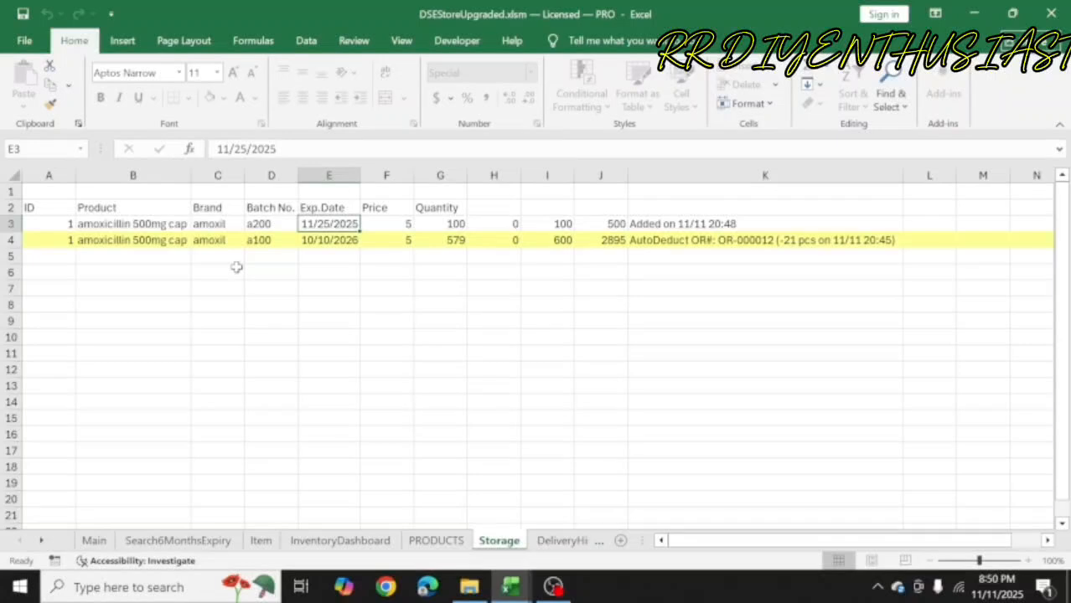
pyautogui.click(259, 226)
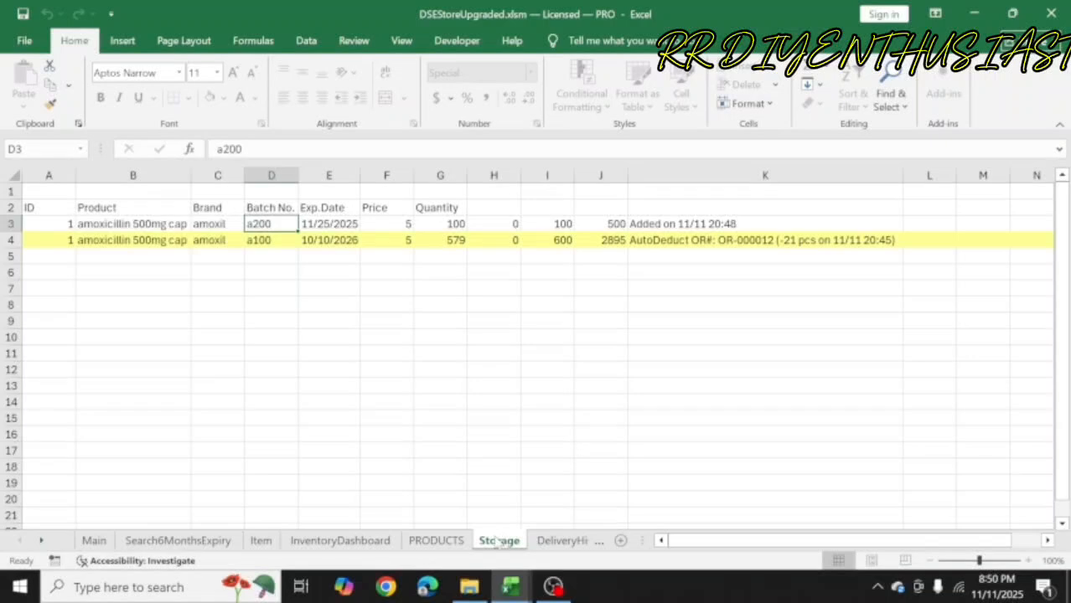
pyautogui.click(355, 543)
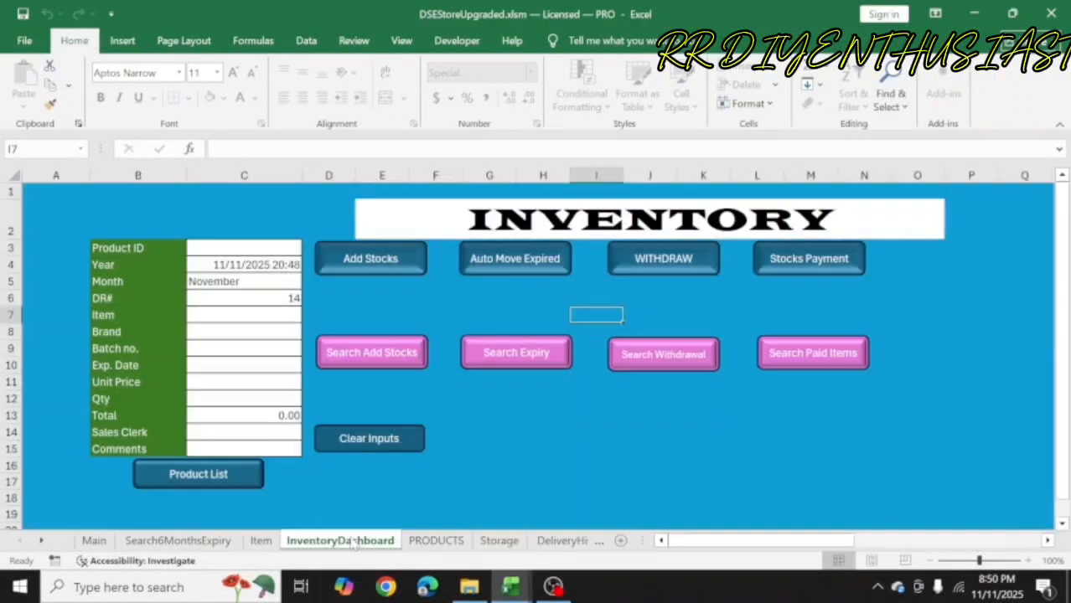
pyautogui.click(227, 474)
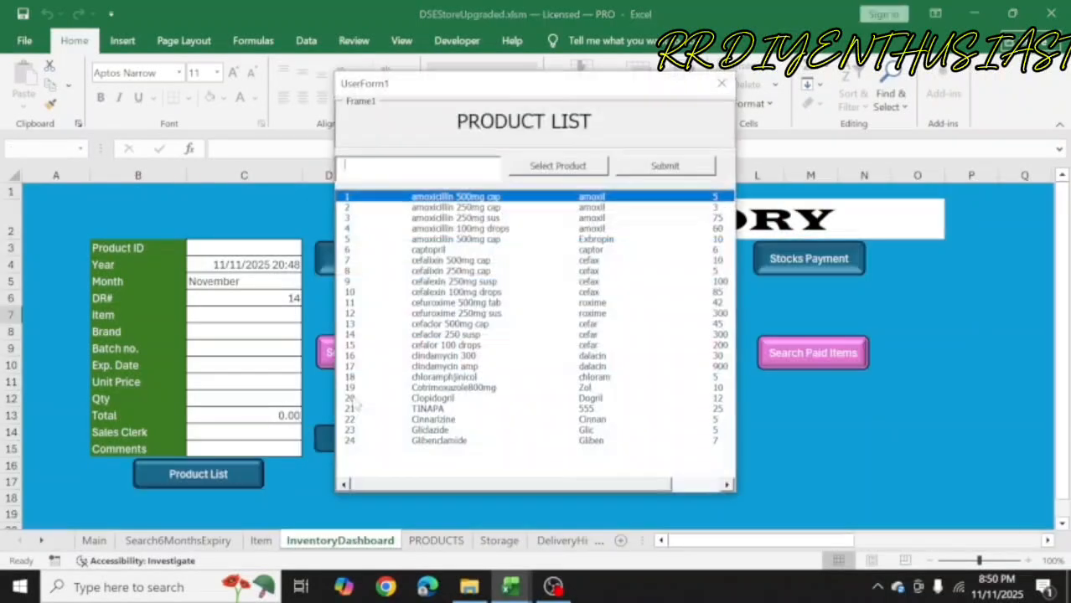
pyautogui.doubleClick(450, 198)
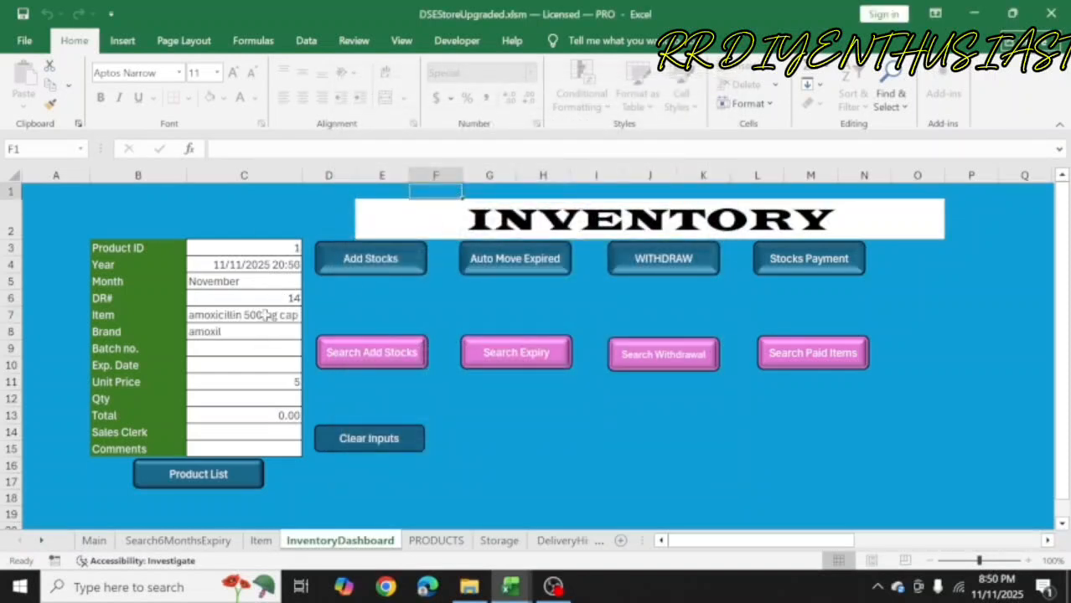
# Step: Enter batch number a200 and, after checking the Storage sheet, expiry date 11/25/2025 in the InventoryDashboard form
pyautogui.click(265, 346)
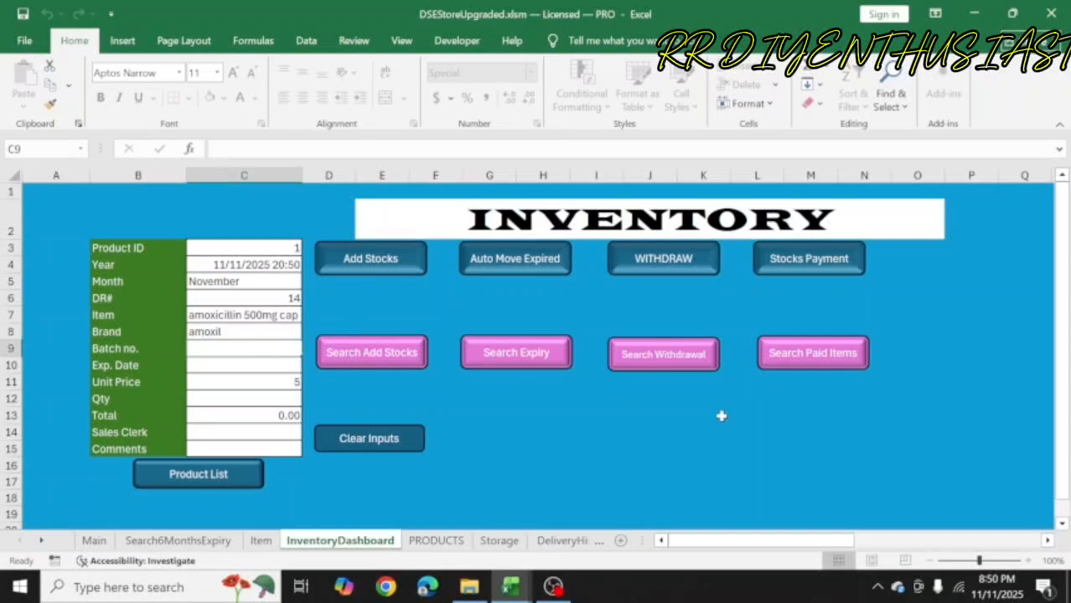
pyautogui.write('a200')
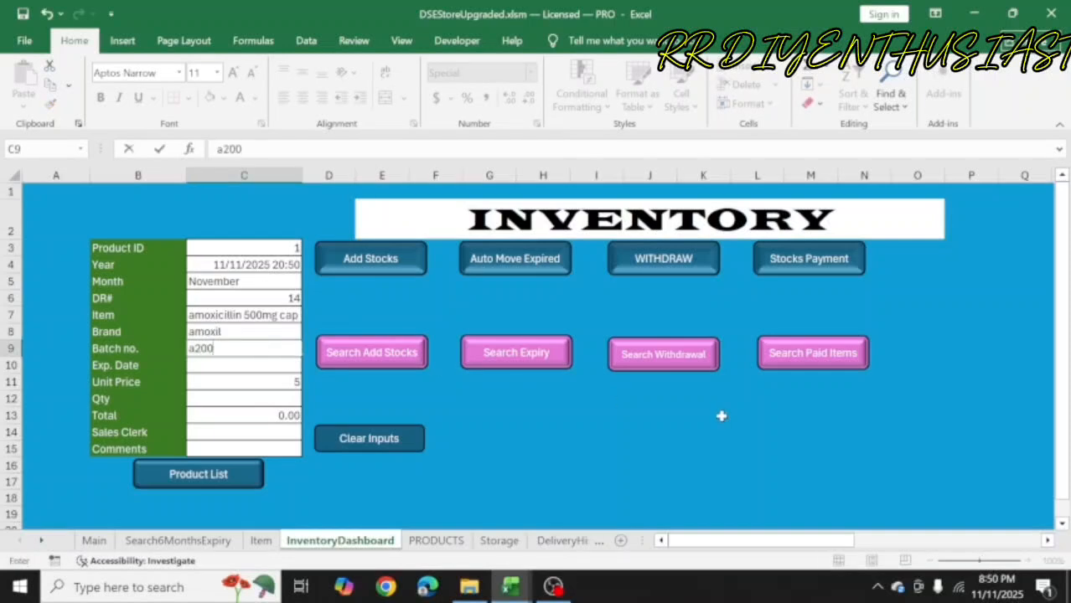
pyautogui.press('Return')
pyautogui.write('10')
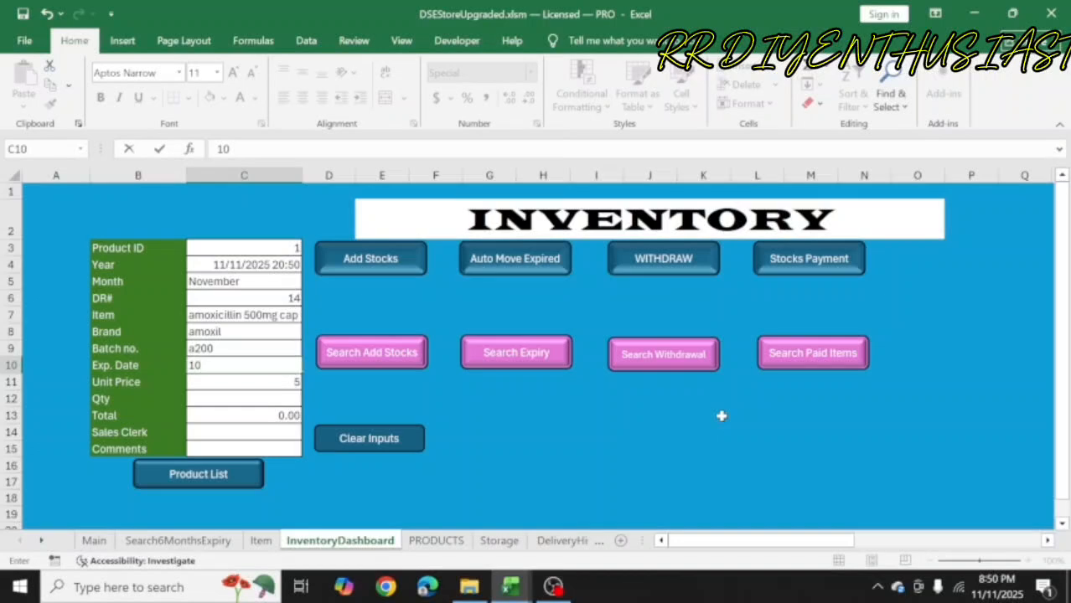
pyautogui.click(503, 542)
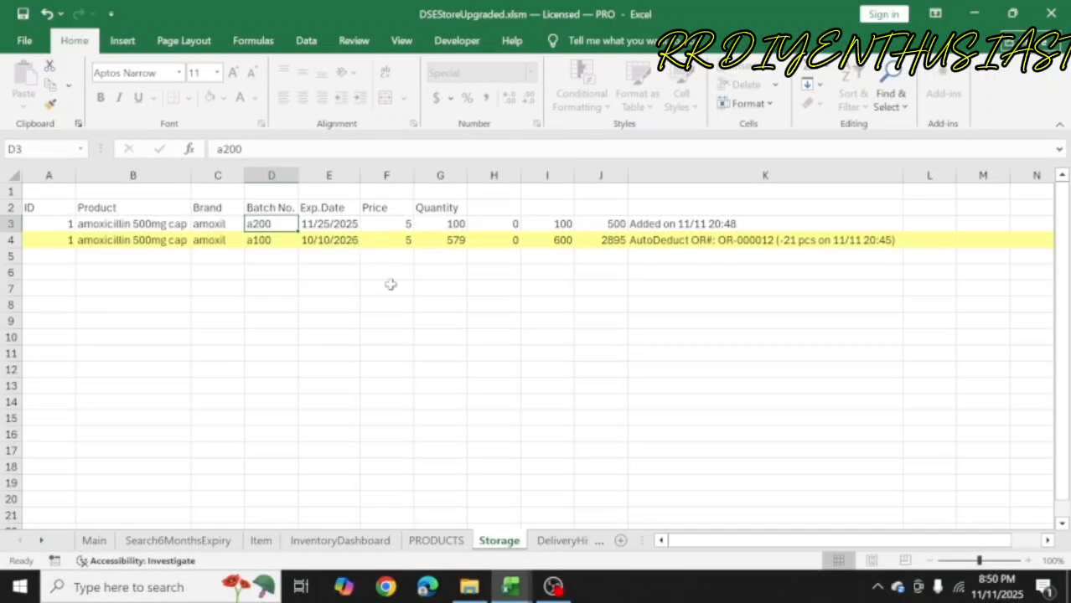
pyautogui.click(344, 542)
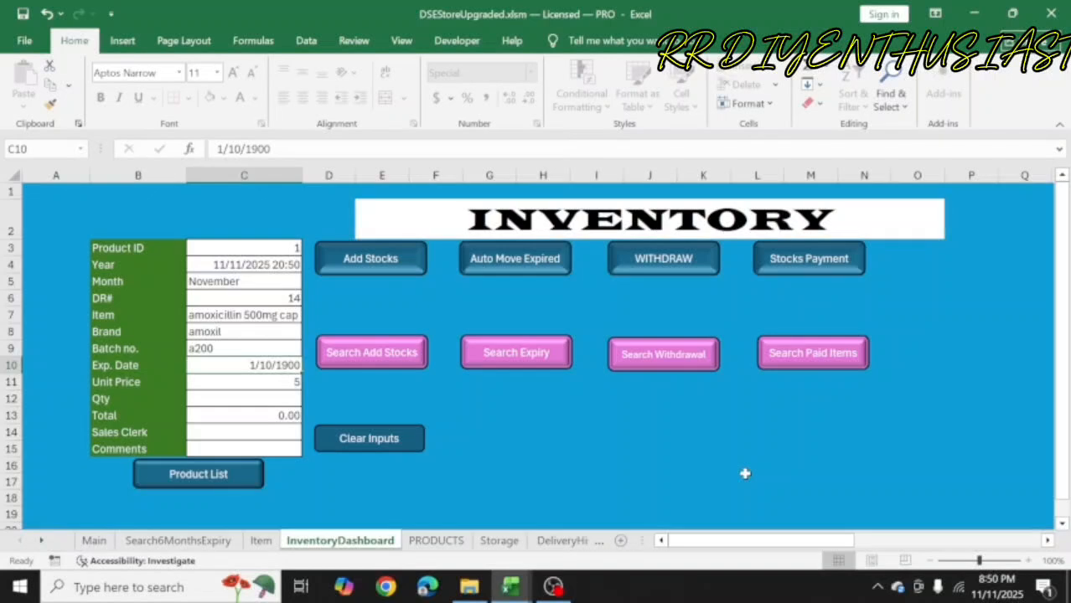
pyautogui.write('11/25')
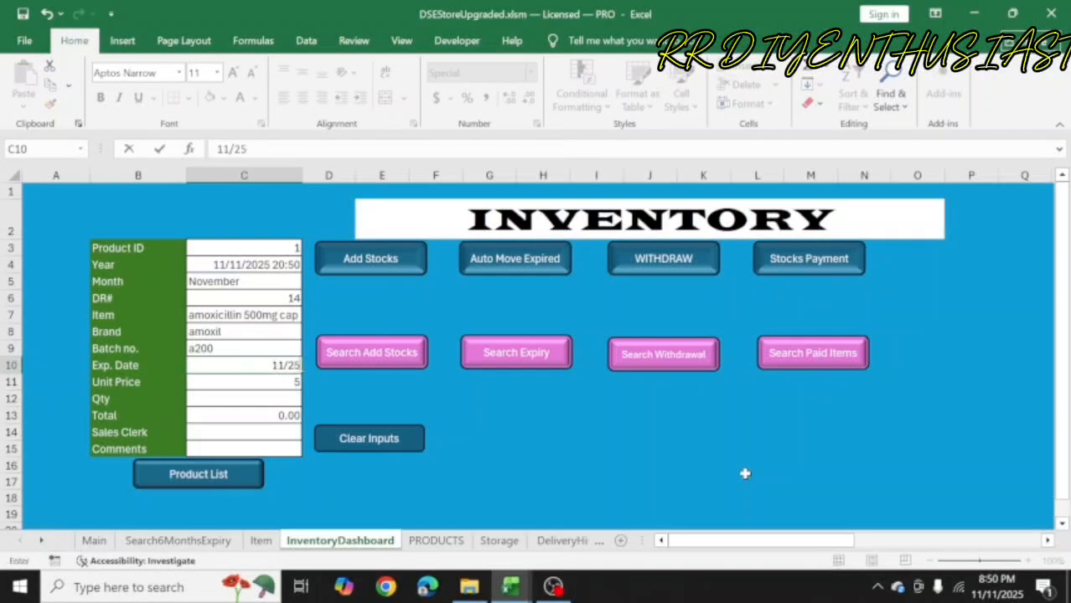
pyautogui.write('/2025')
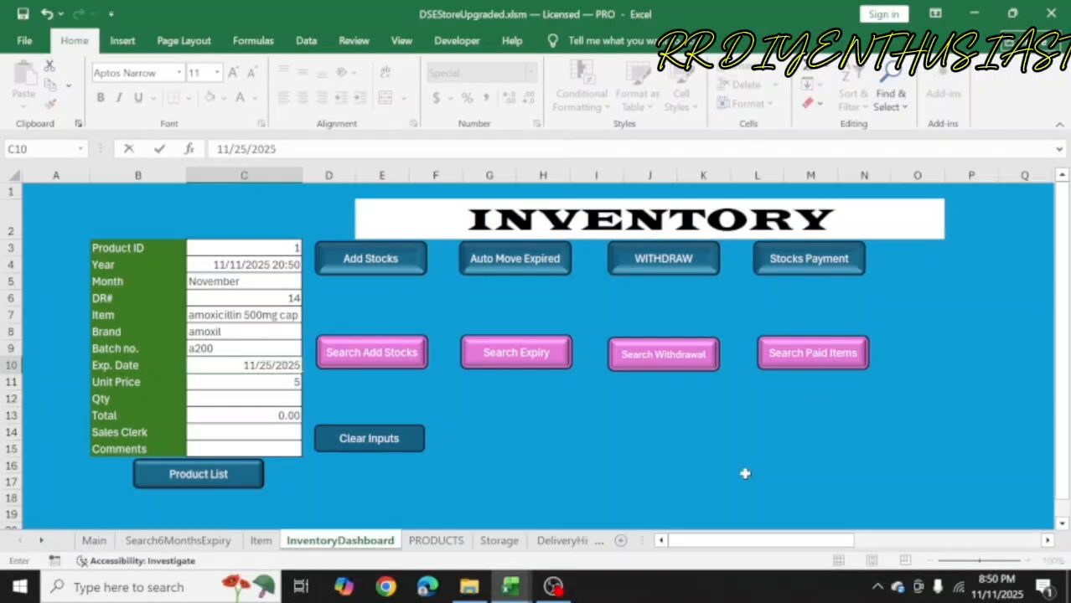
pyautogui.press('Return')
pyautogui.press('Return')
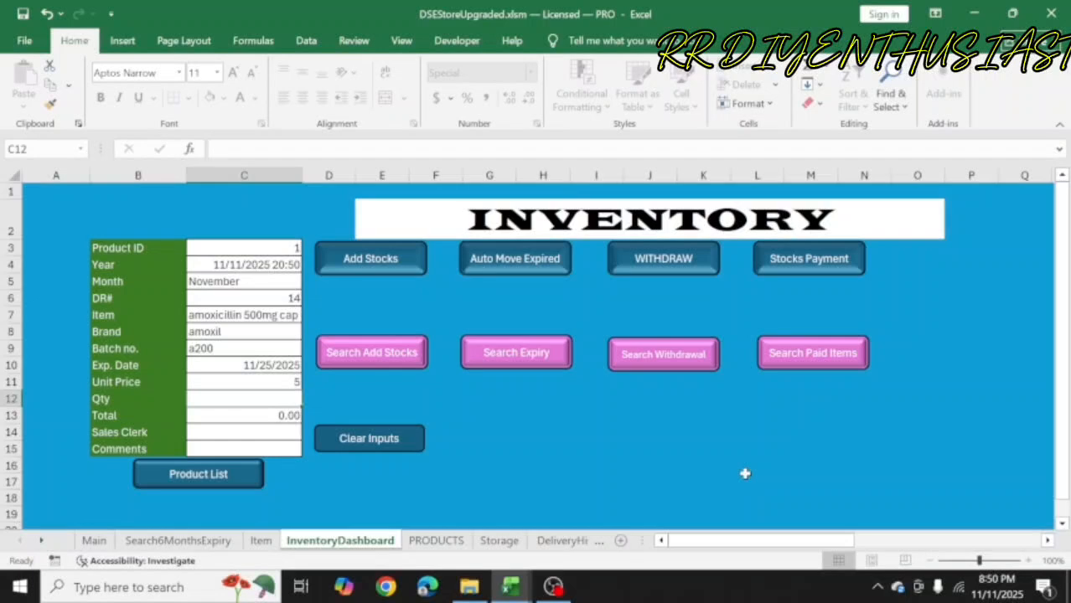
# Step: Set the form's quantity to 50, fill in the sales clerk's name, and enter Expiry as the comment
pyautogui.write('50')
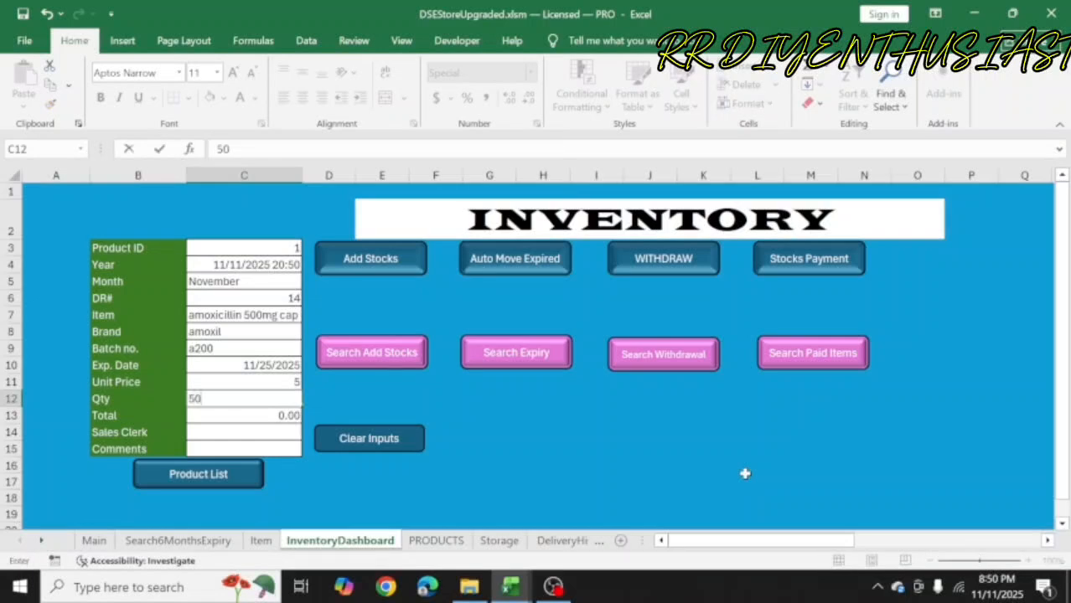
pyautogui.press('Return')
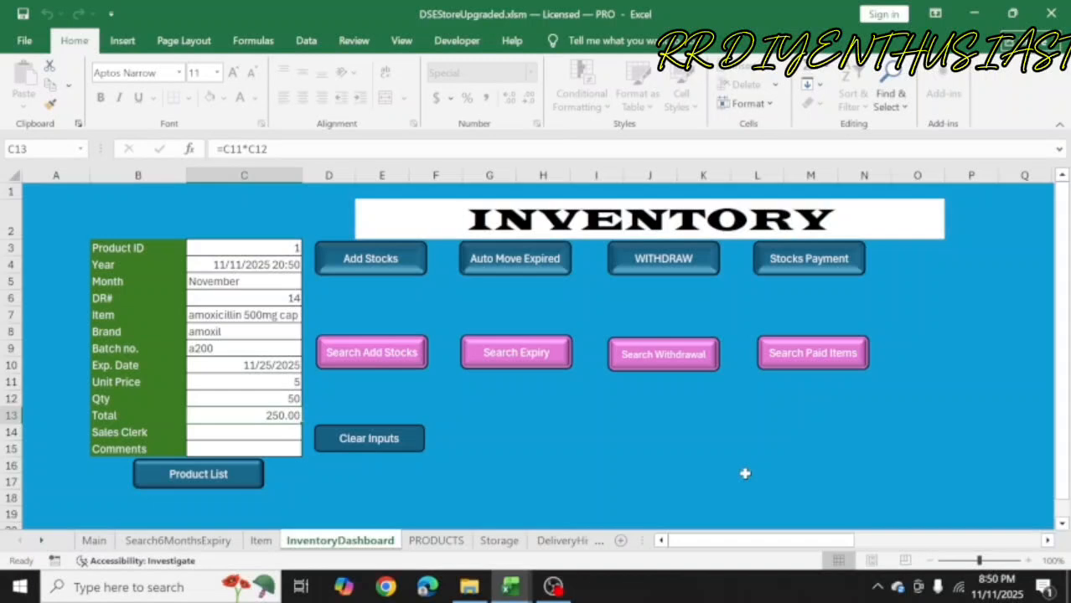
pyautogui.click(260, 433)
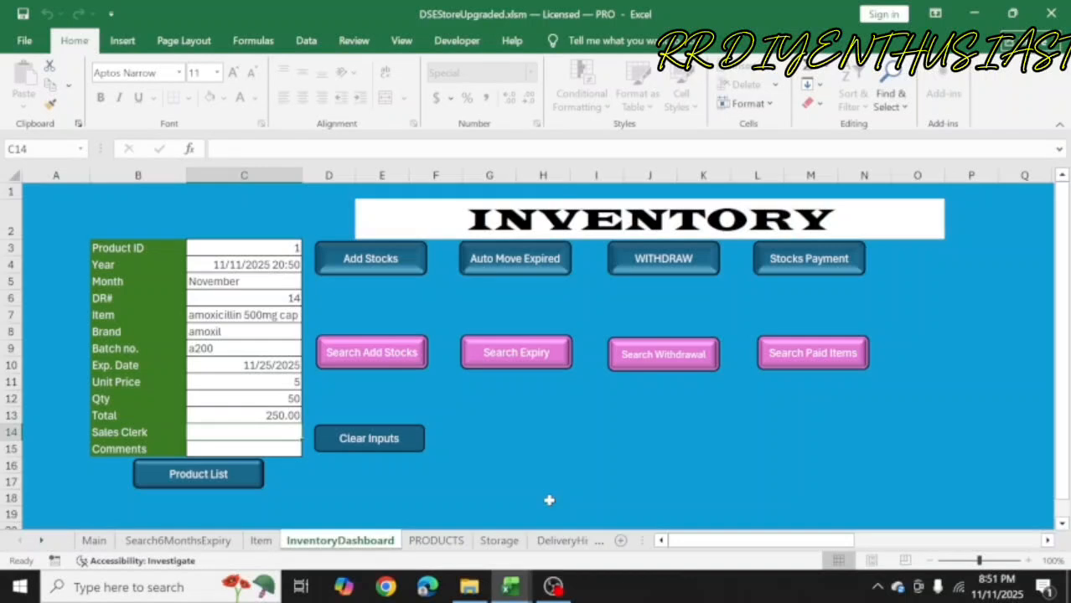
pyautogui.write('Joana')
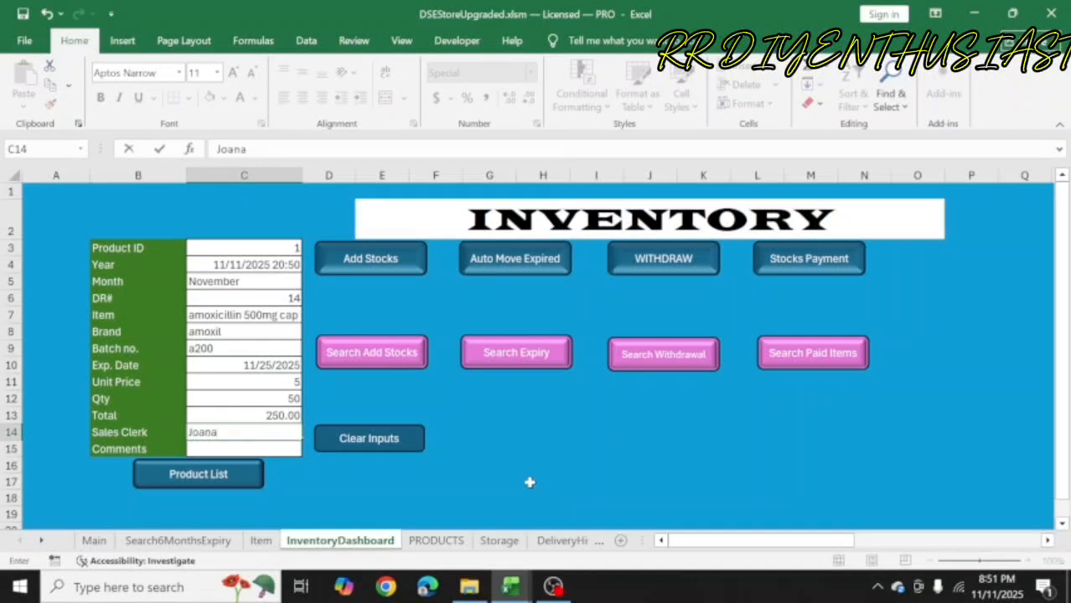
pyautogui.press('Return')
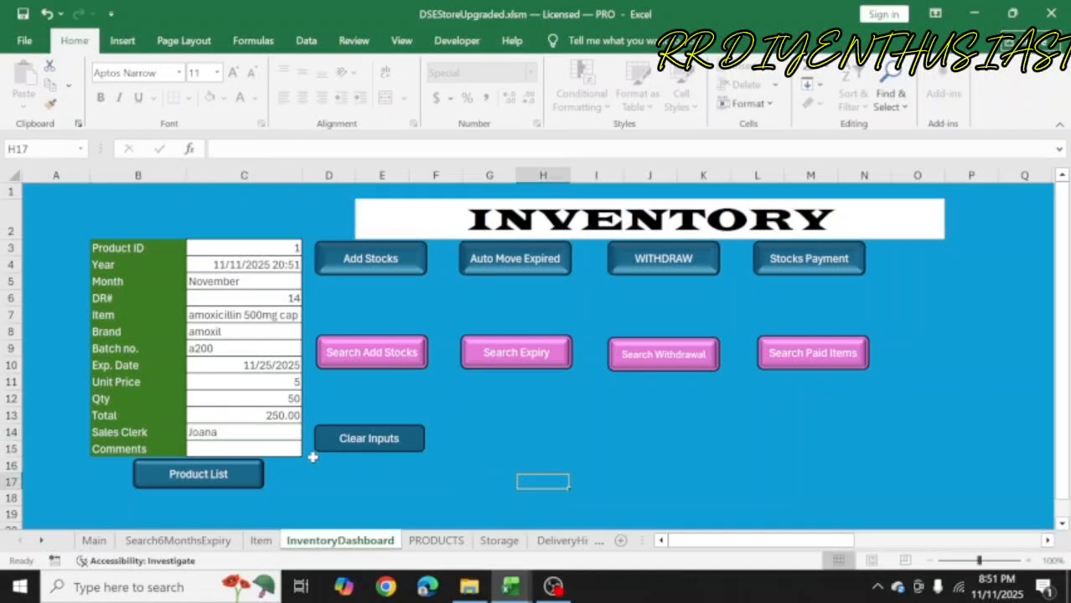
pyautogui.write('E')
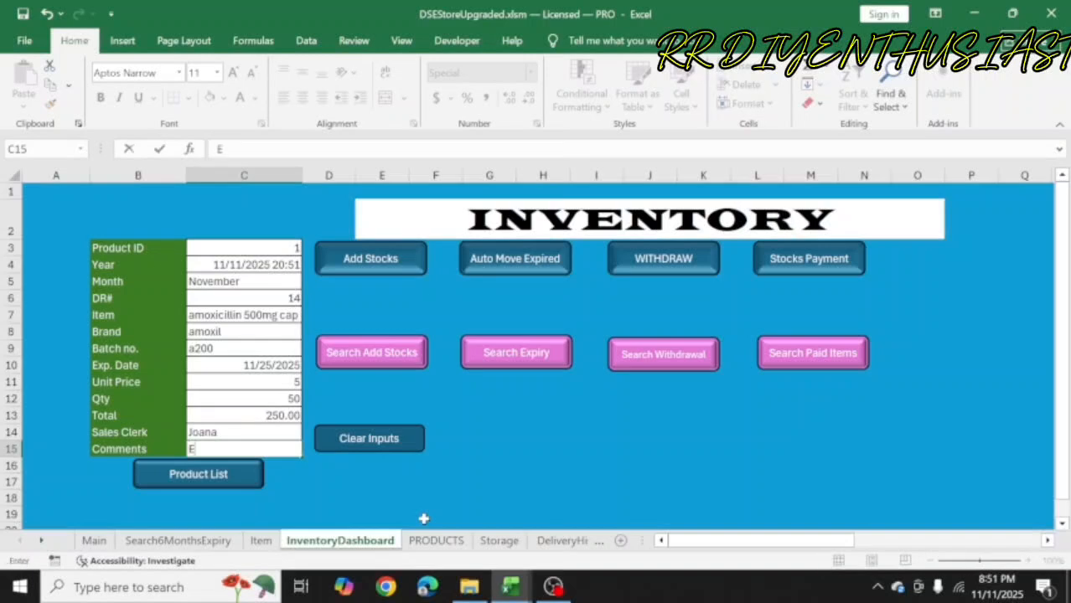
pyautogui.write('xpiry')
pyautogui.click(444, 509)
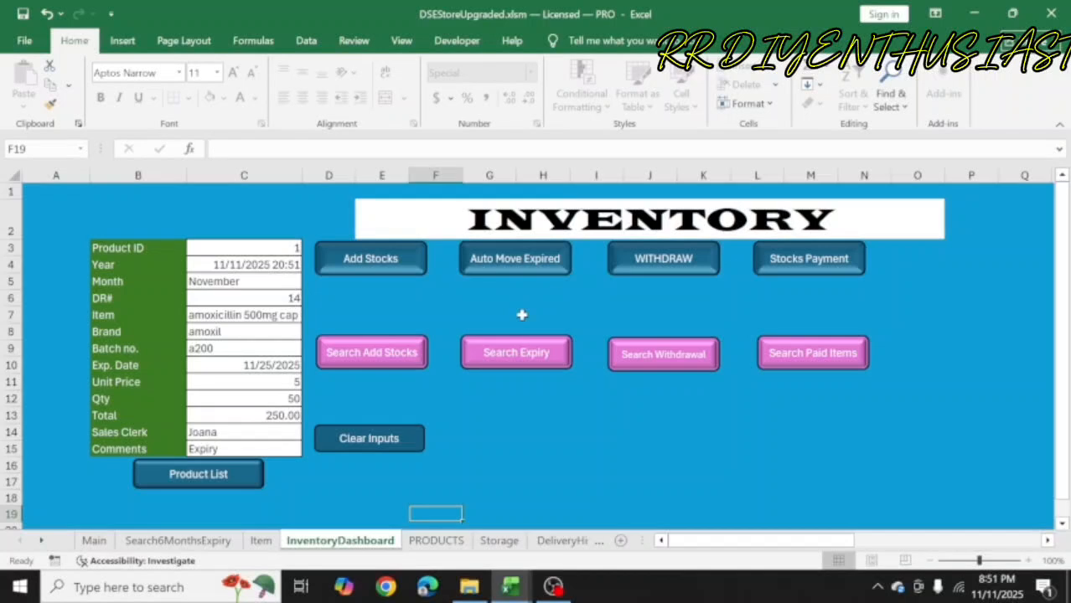
# Step: Start a withdrawal from storage for product ID 1, batch a200, with a quantity of 50
pyautogui.click(664, 261)
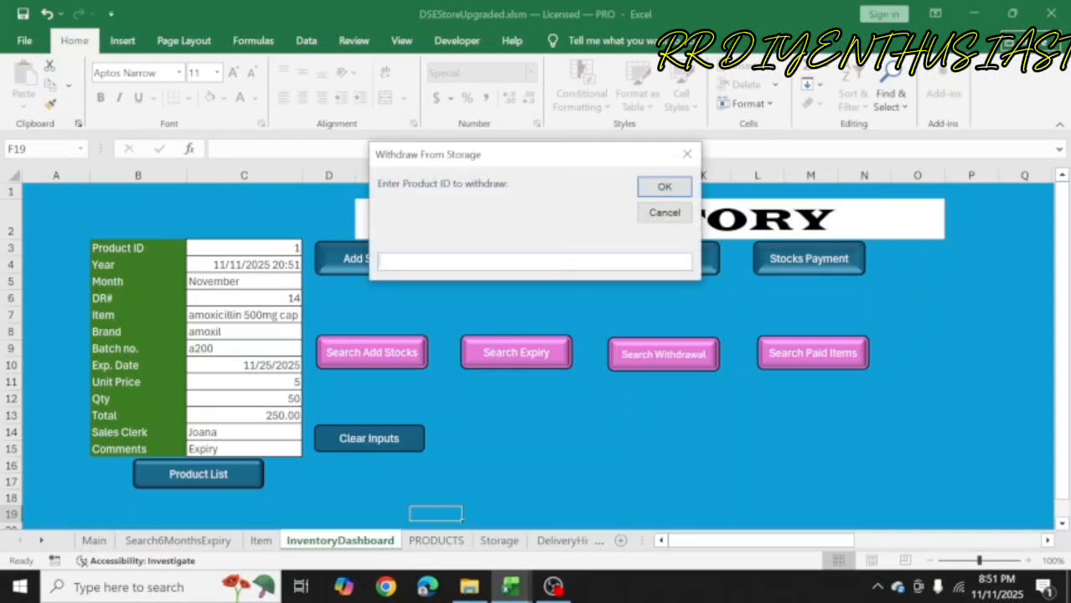
pyautogui.write('1')
pyautogui.press('Return')
pyautogui.write('a200')
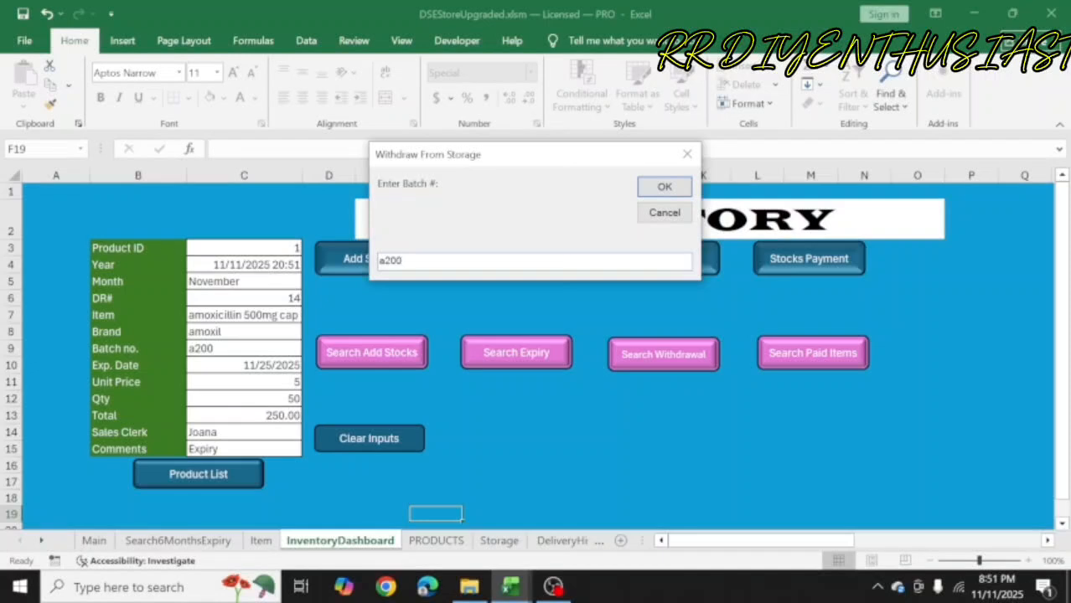
pyautogui.press('Return')
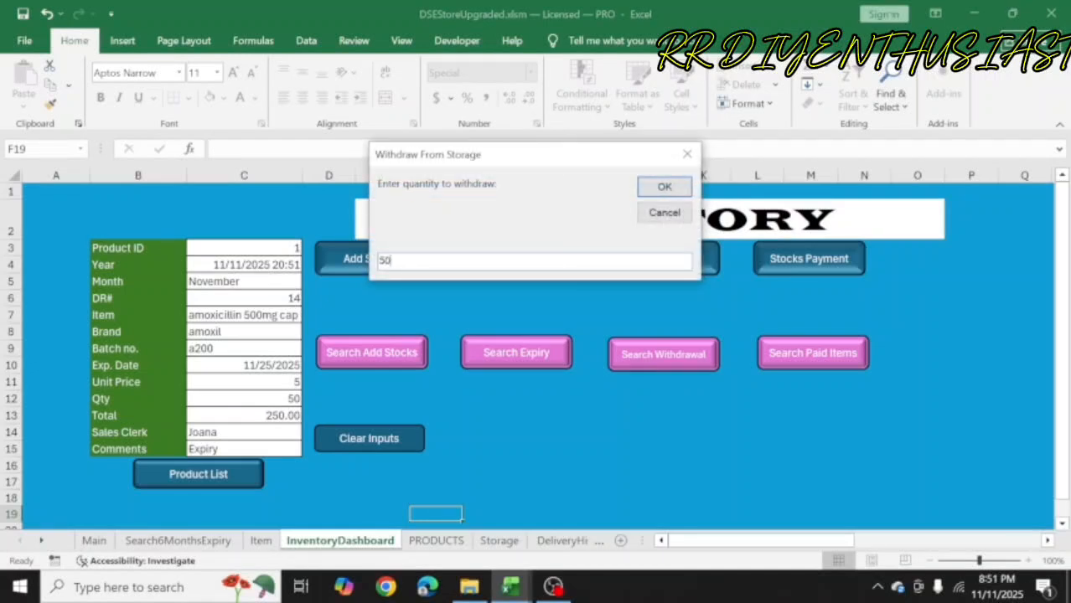
pyautogui.press('Return')
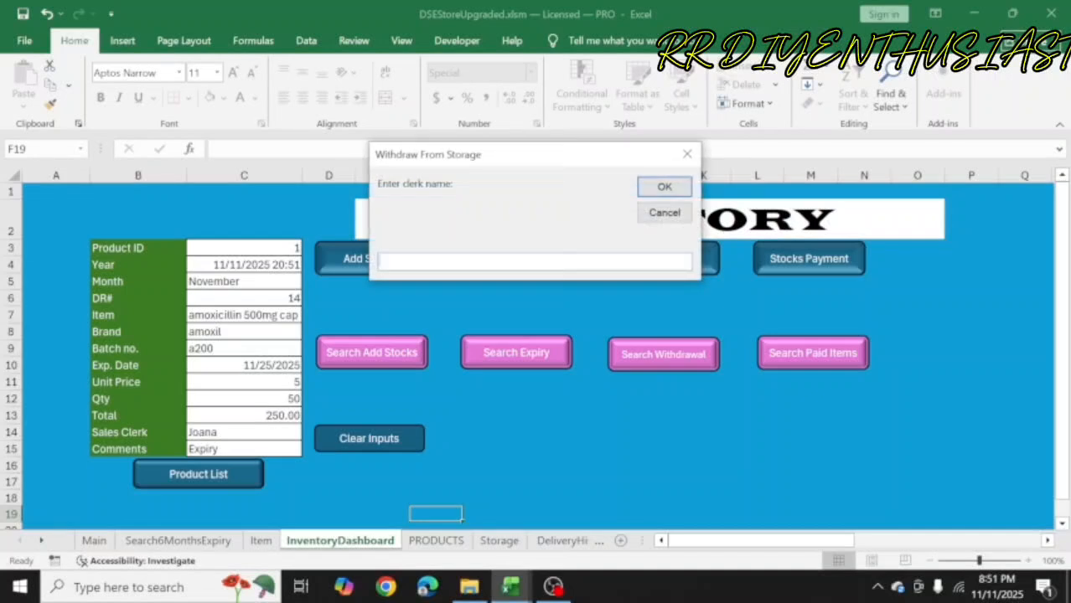
# Step: Complete the withdrawal with the clerk's name and the comment Near expiry
pyautogui.write('Joana')
pyautogui.press('Return')
pyautogui.write('Near ex')
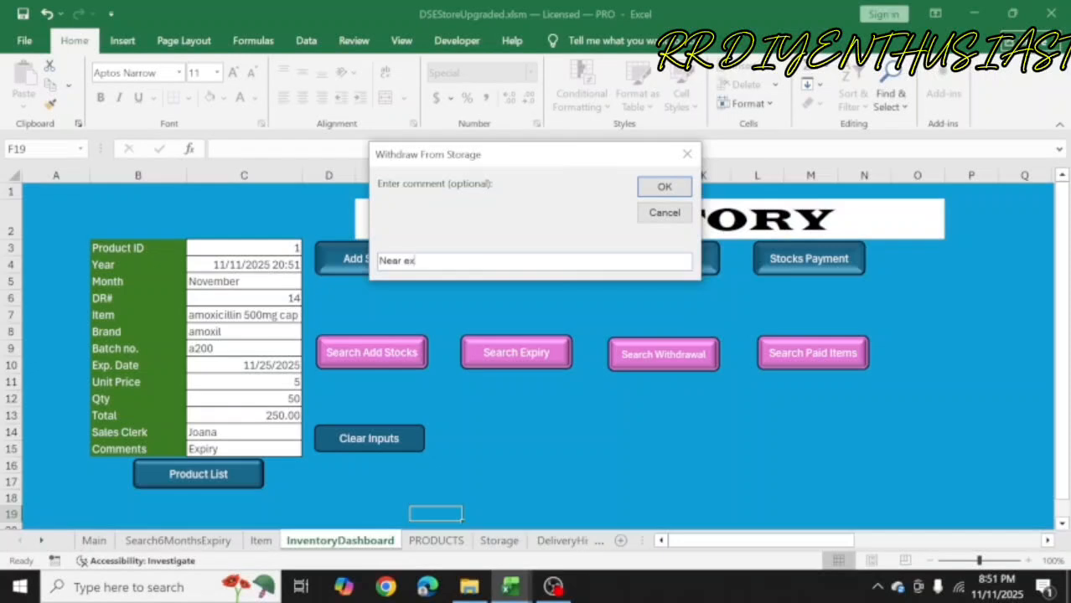
pyautogui.write('piry')
pyautogui.click(647, 188)
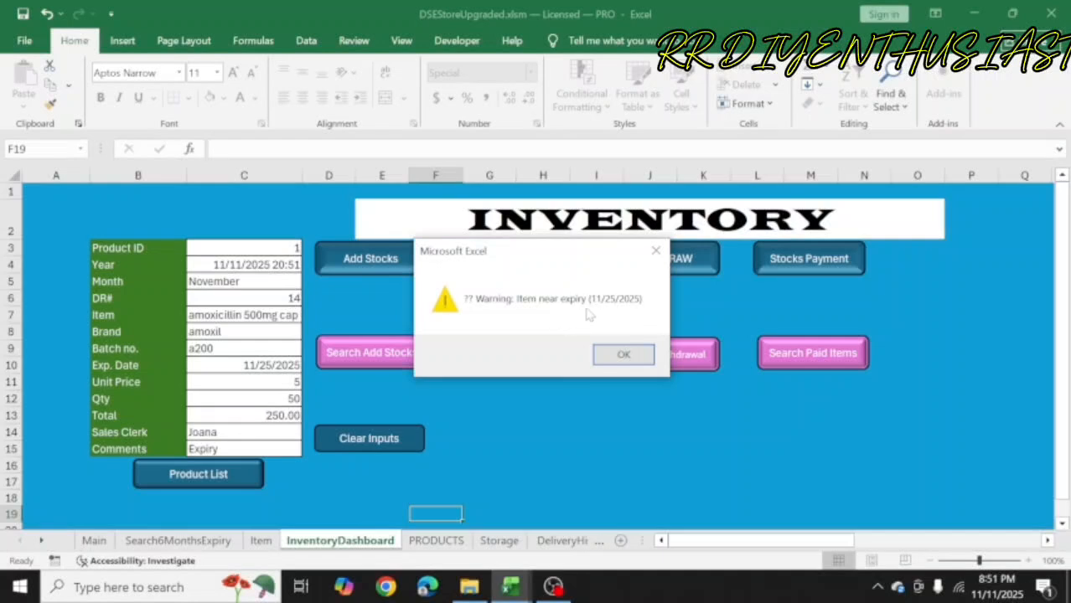
pyautogui.click(623, 354)
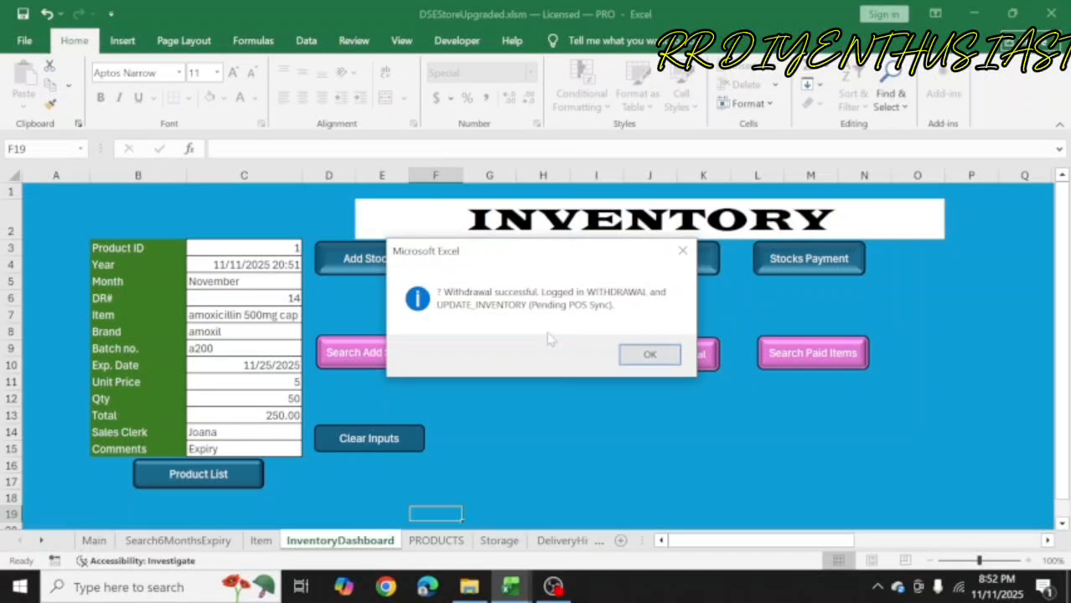
pyautogui.click(630, 355)
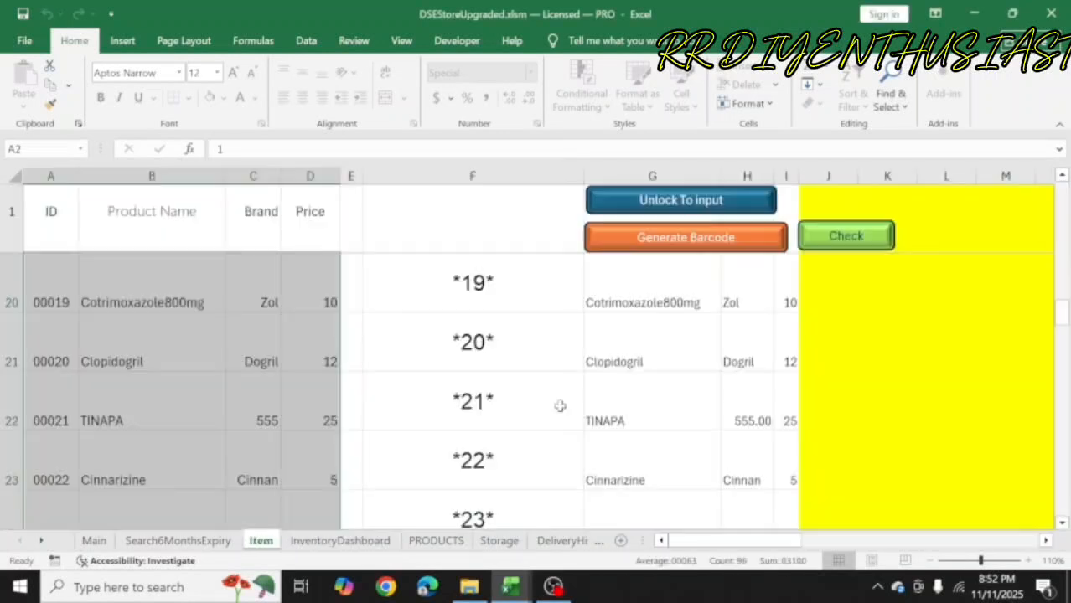
# Step: Hide all target sheets using the Hide Sheets control on the Main sheet
pyautogui.click(174, 543)
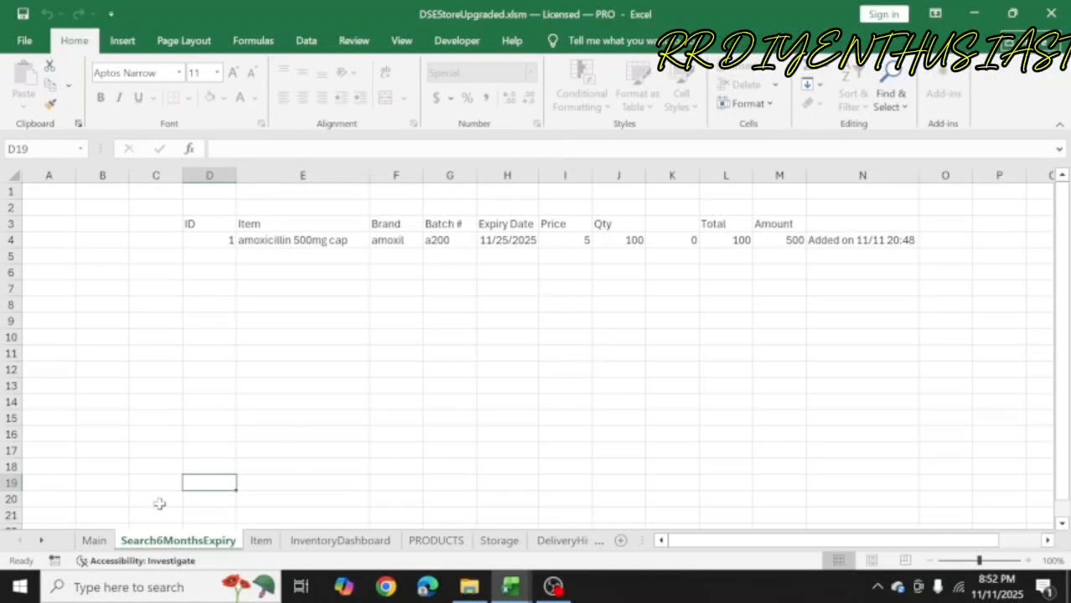
pyautogui.click(92, 540)
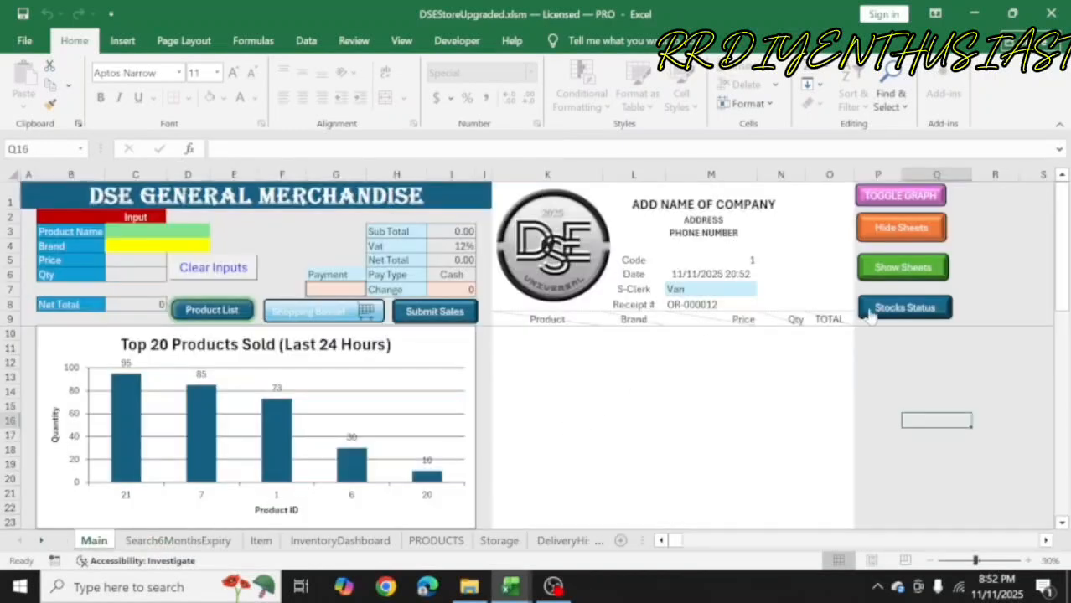
pyautogui.click(902, 239)
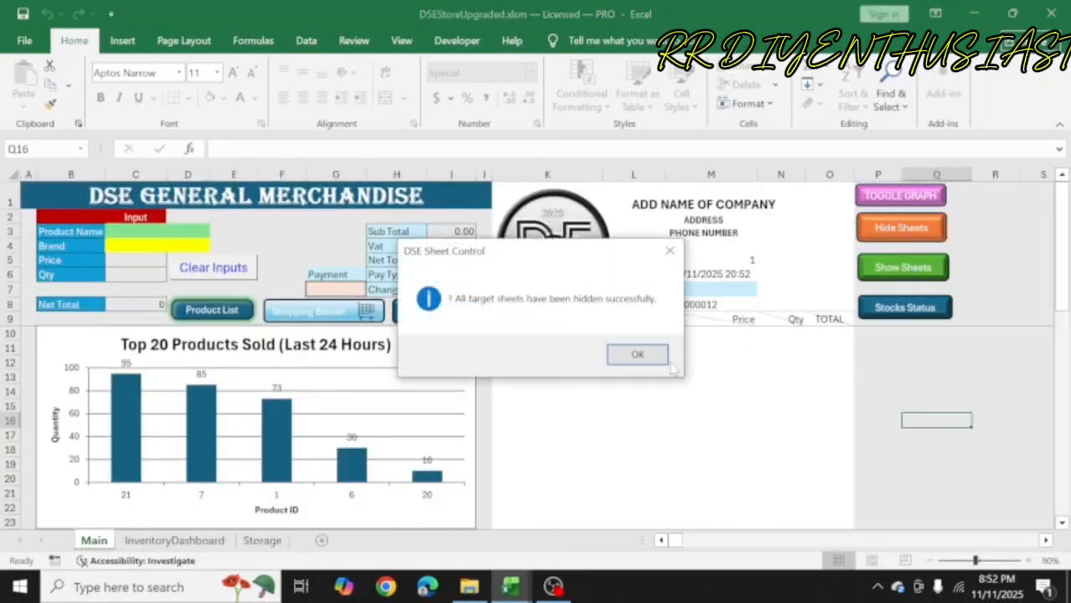
pyautogui.click(658, 358)
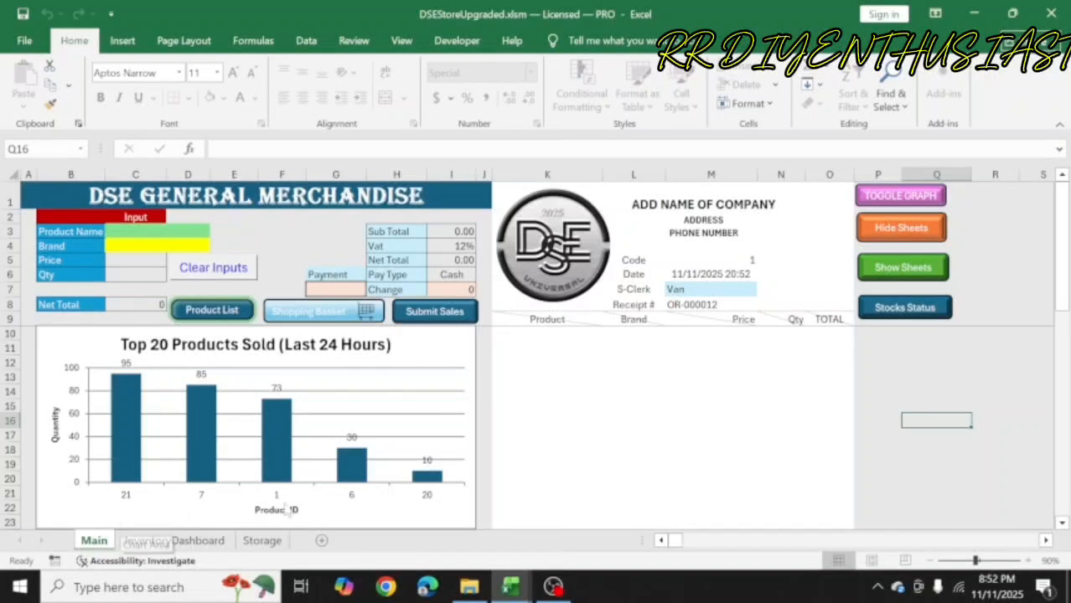
# Step: Unhide the WITHDRAWAL sheet, number 8 in the Show Sheets list
pyautogui.click(913, 282)
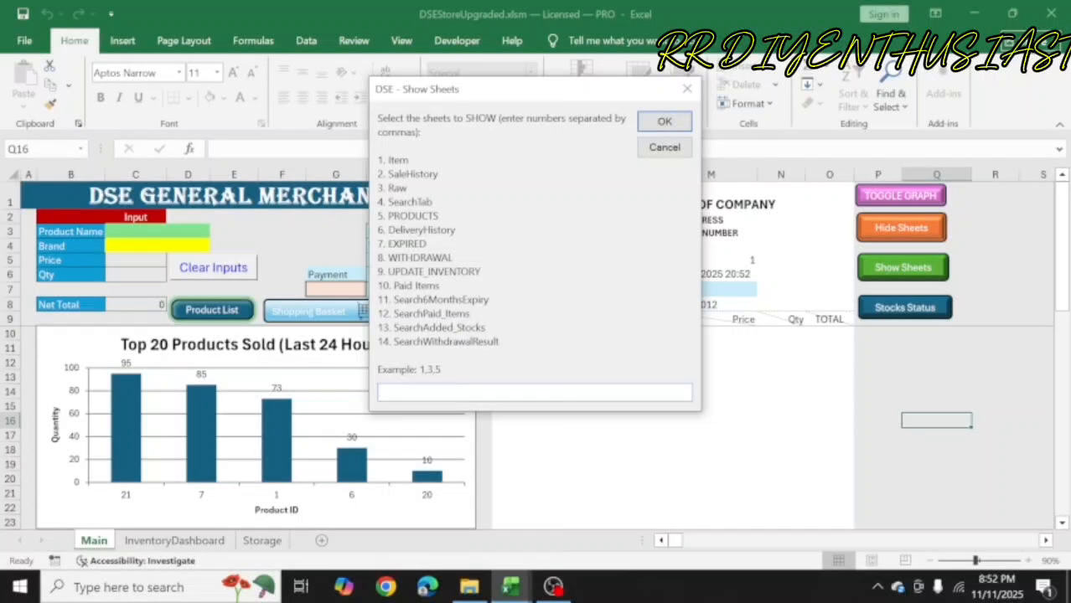
pyautogui.write('8')
pyautogui.press('Return')
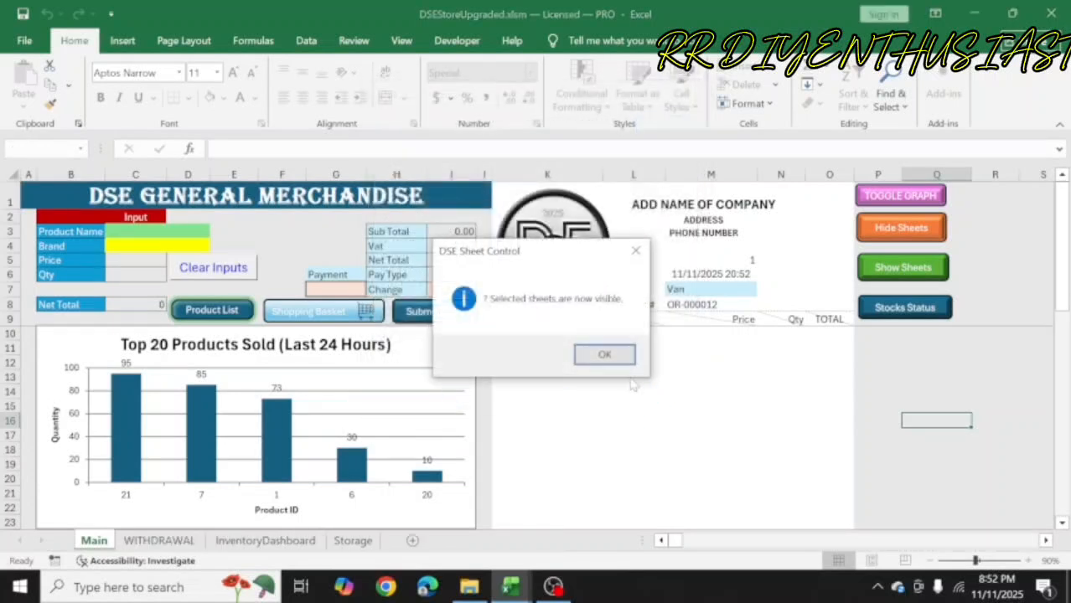
pyautogui.click(604, 354)
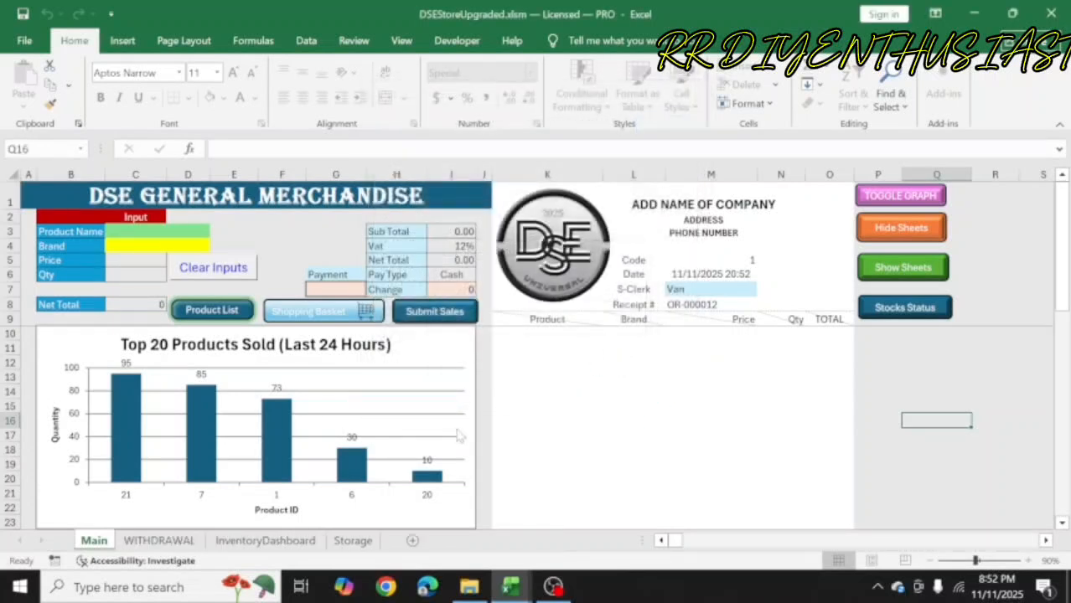
# Step: Check the logged entry on the WITHDRAWAL sheet and the remaining quantity of batch a200 on the Storage sheet
pyautogui.click(157, 540)
pyautogui.click(543, 224)
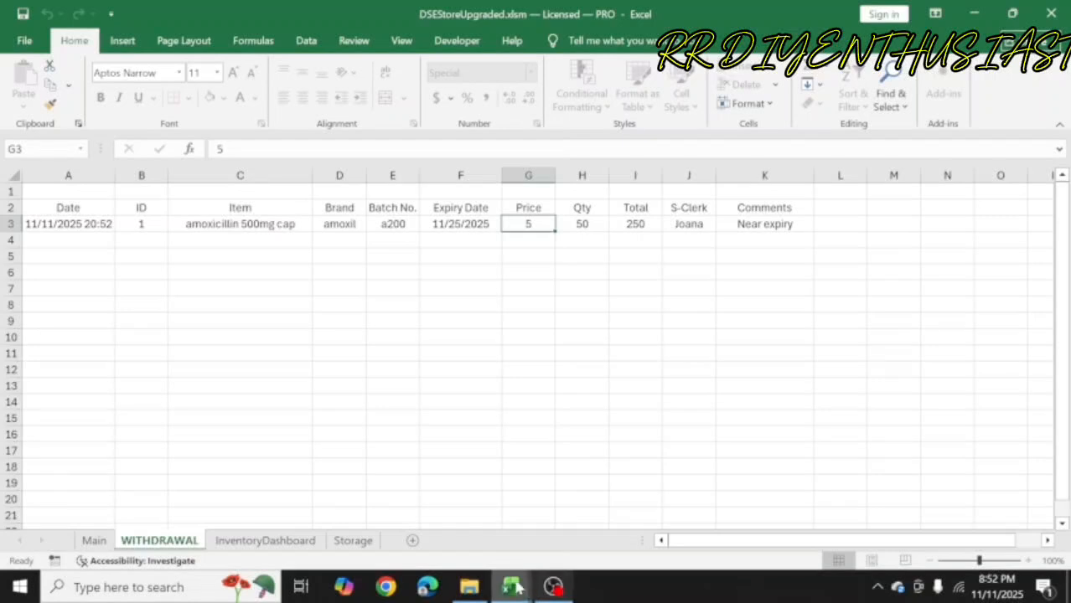
pyautogui.click(352, 541)
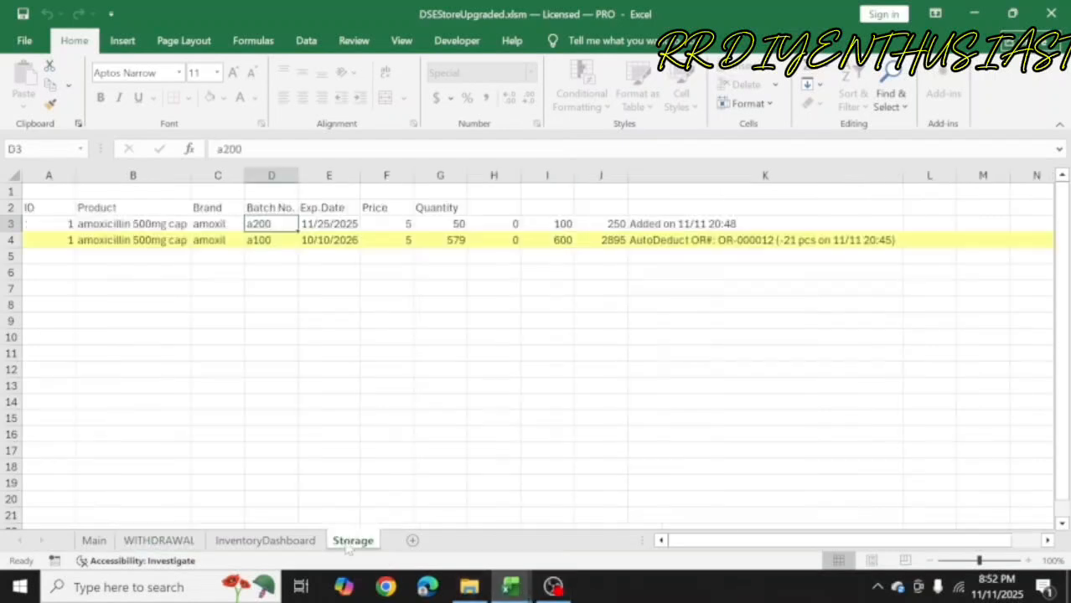
pyautogui.click(461, 224)
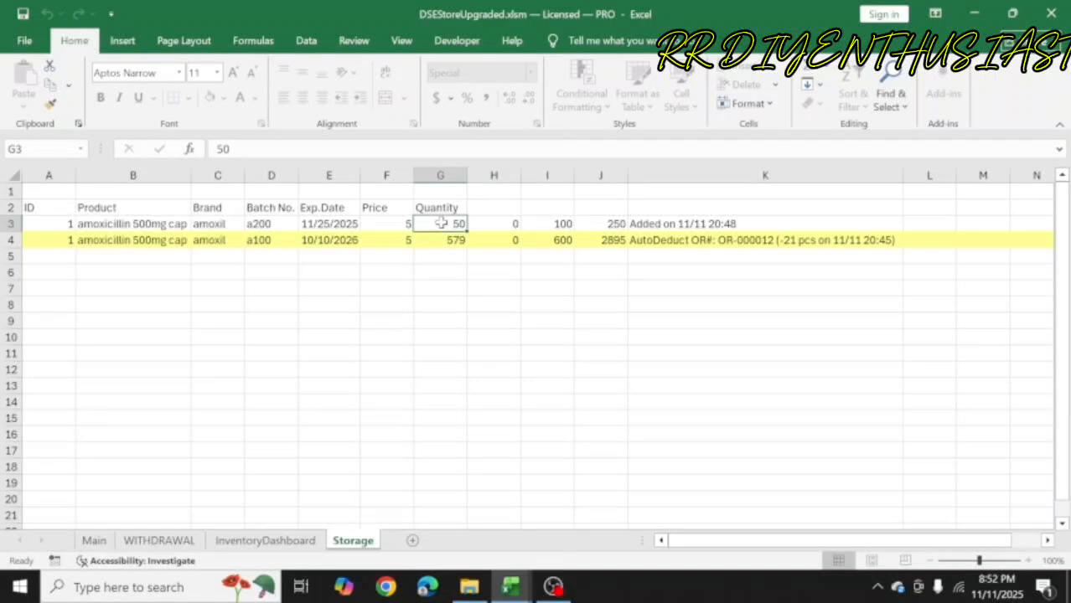
# Step: Record a stocks payment from the InventoryDashboard sheet for DR# 14 with a blank product ID, OR number 12345 and amount paid 250
pyautogui.click(228, 540)
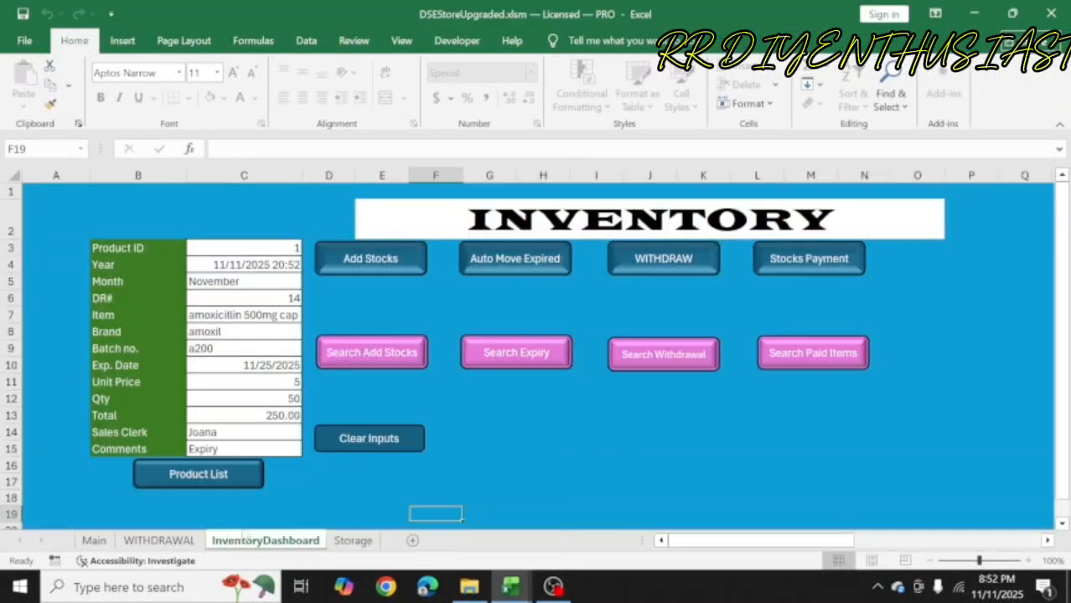
pyautogui.click(807, 261)
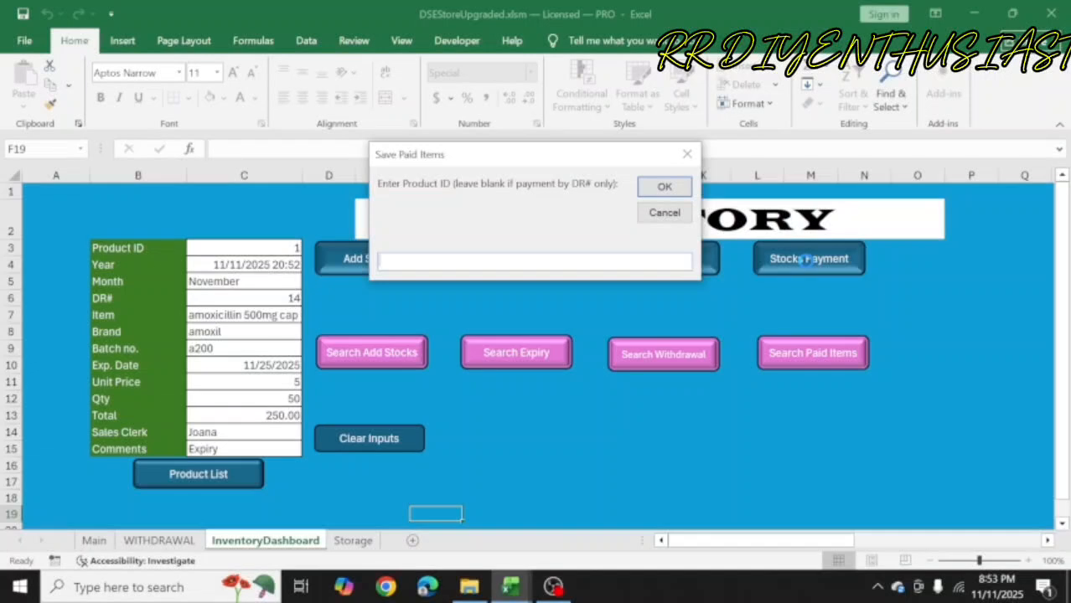
pyautogui.press('Return')
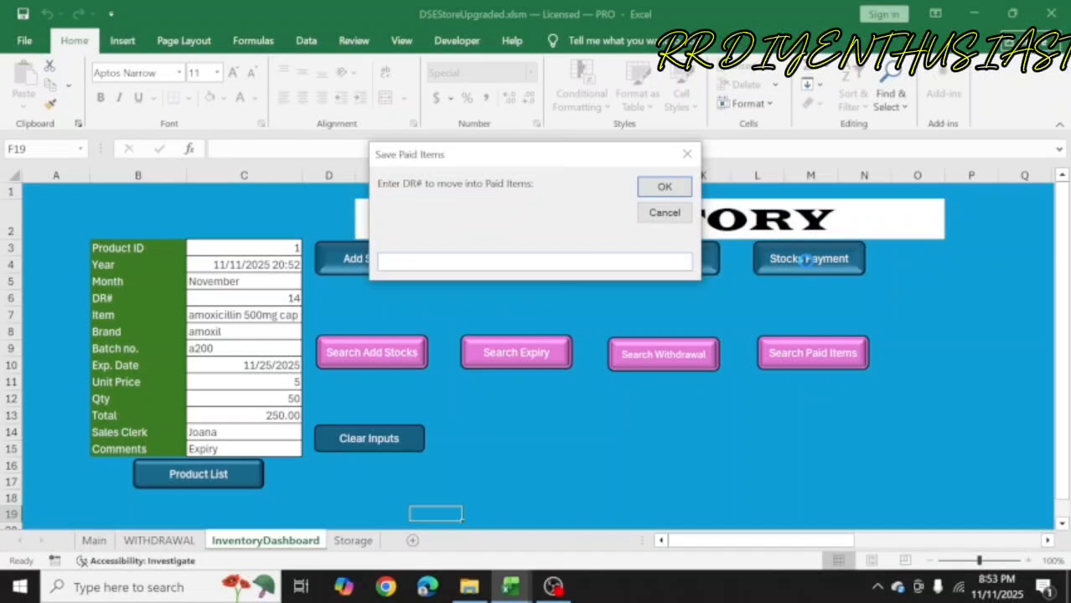
pyautogui.write('14')
pyautogui.press('Return')
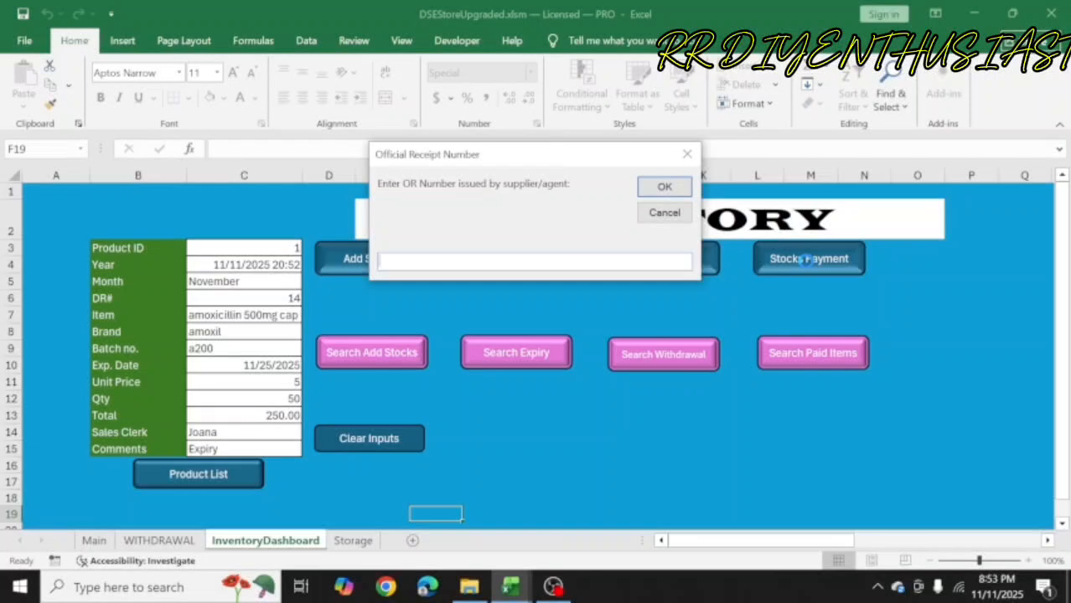
pyautogui.write('12345')
pyautogui.press('Return')
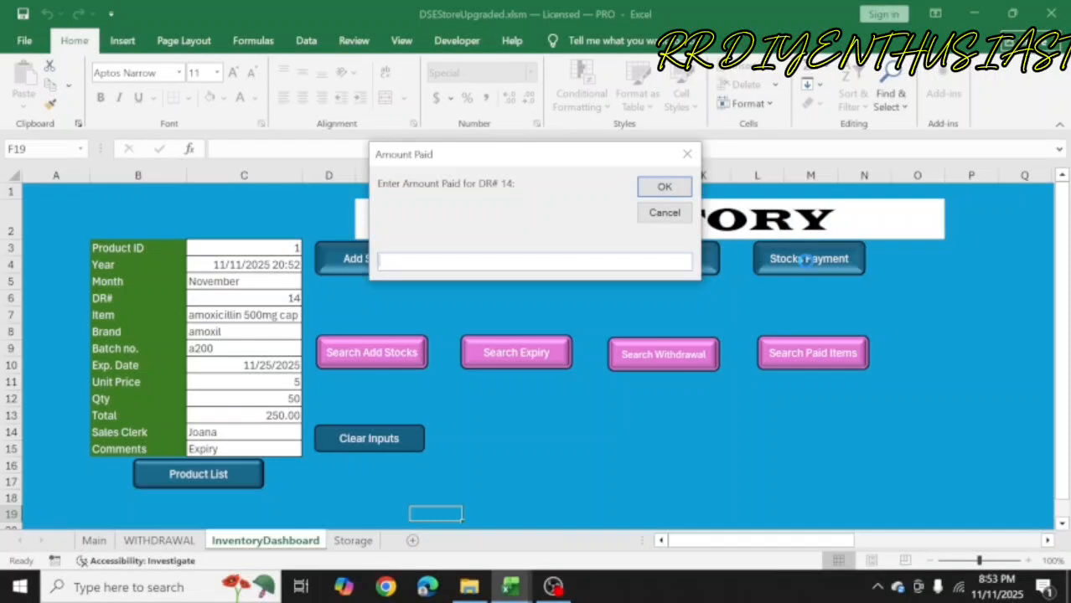
pyautogui.write('250')
pyautogui.press('Return')
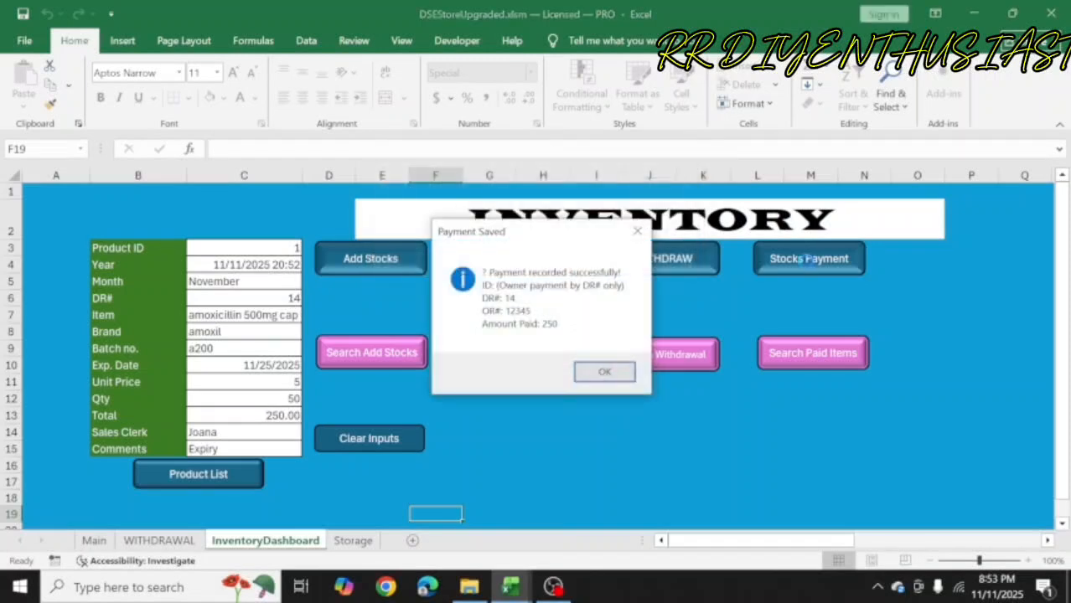
pyautogui.click(604, 374)
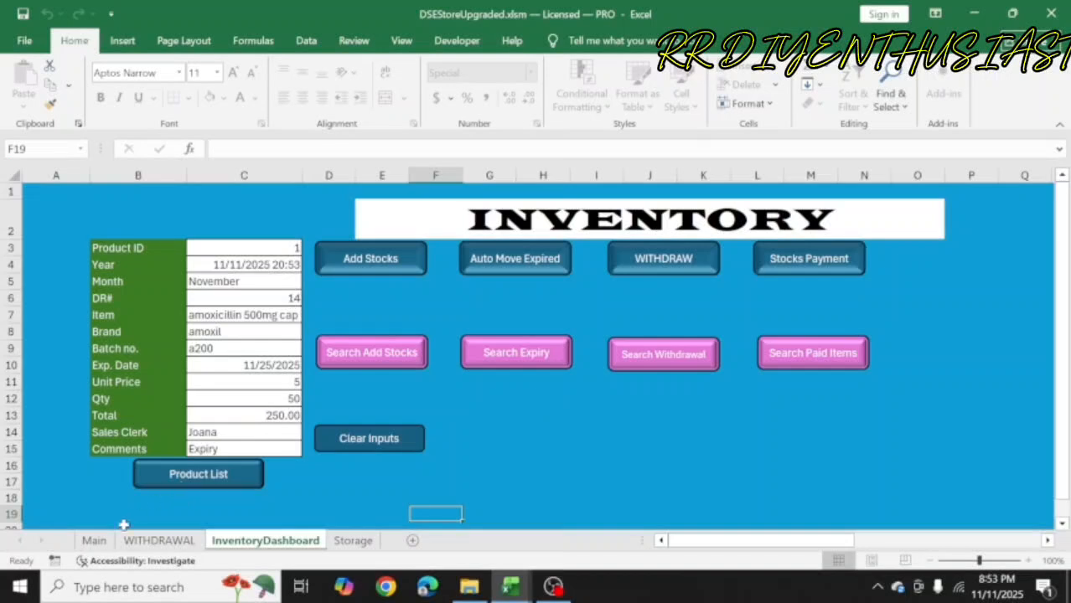
# Step: Hide all target sheets again from the Main sheet, including WITHDRAWAL
pyautogui.click(102, 541)
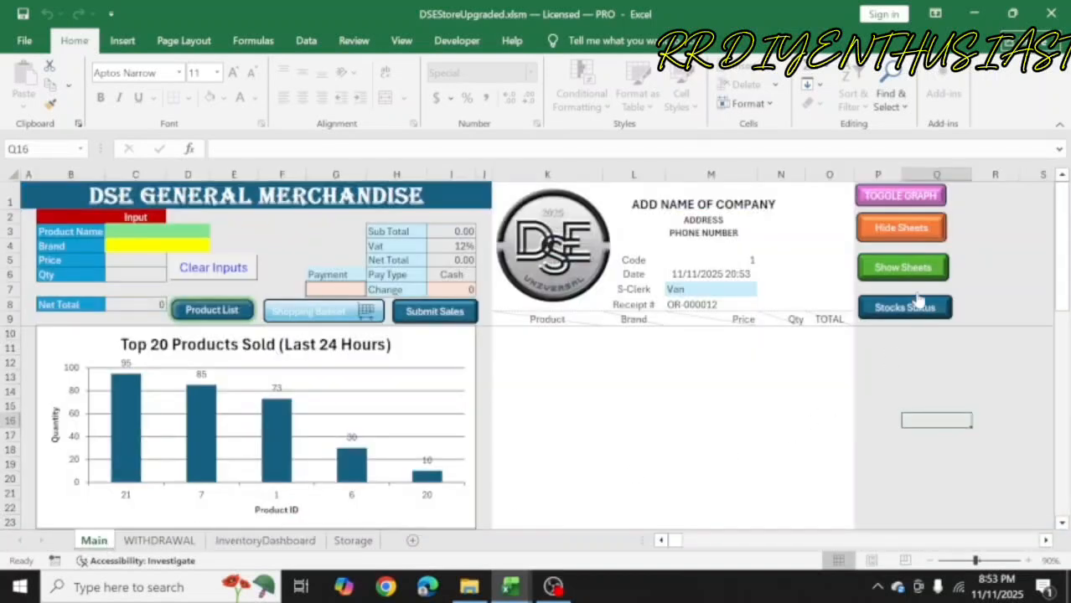
pyautogui.click(903, 235)
pyautogui.click(655, 362)
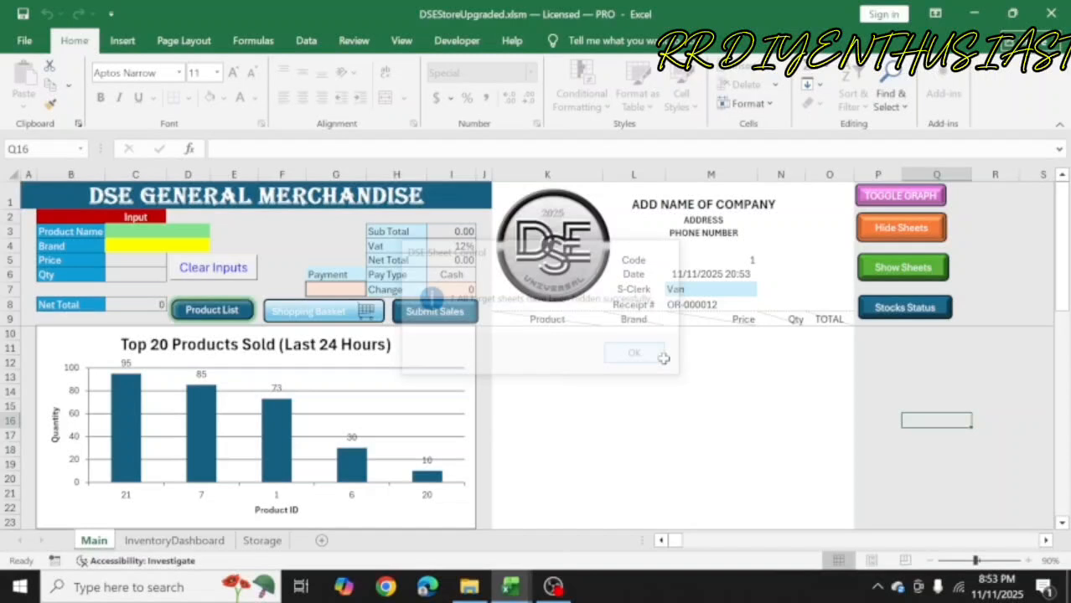
# Step: Unhide the Paid Items sheet, number 10 in the Show Sheets list
pyautogui.click(887, 273)
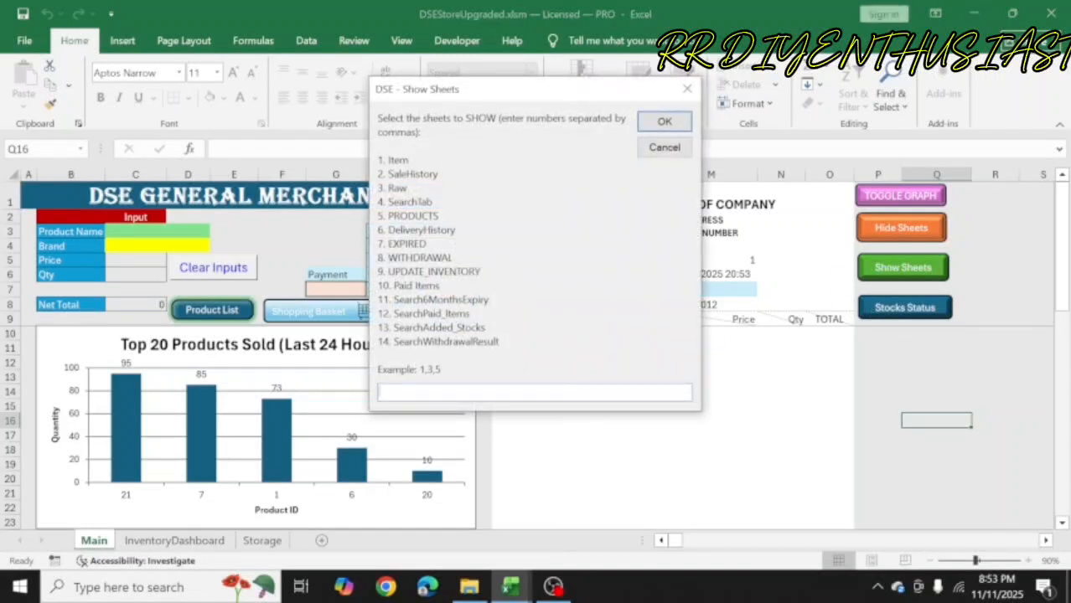
pyautogui.write('10')
pyautogui.press('Return')
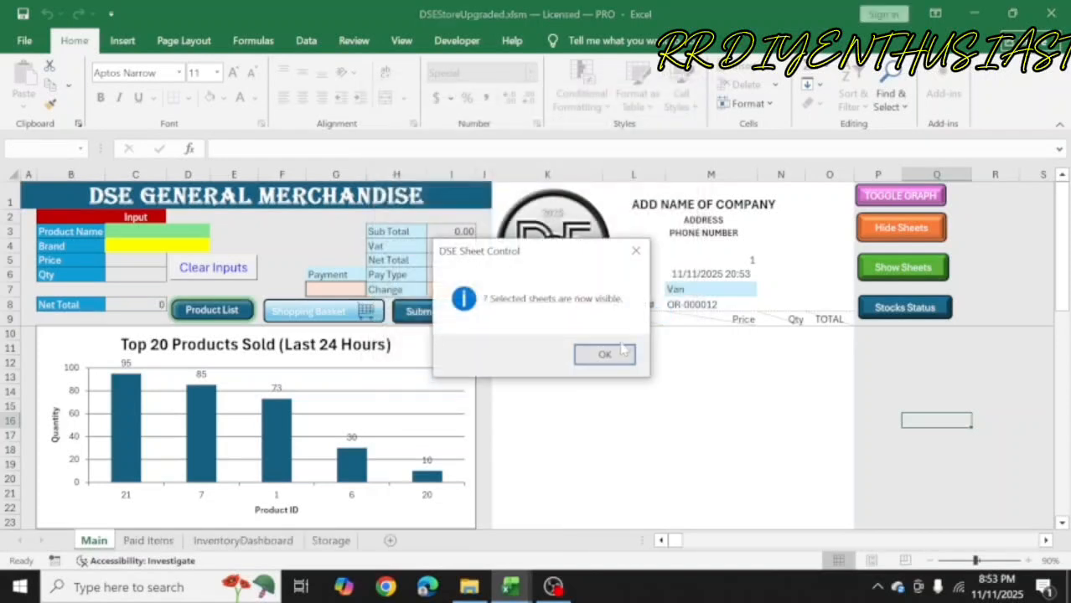
pyautogui.click(623, 355)
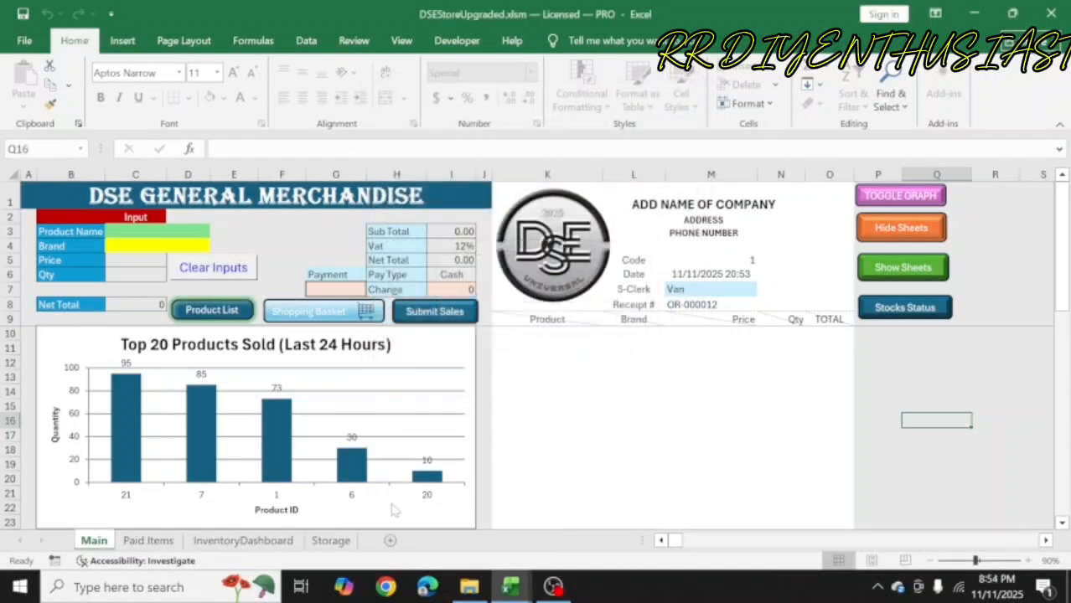
# Step: Check the payment entry on the Paid Items sheet, from its amount and OR number back through total, quantity and price to the product ID
pyautogui.click(151, 541)
pyautogui.click(756, 260)
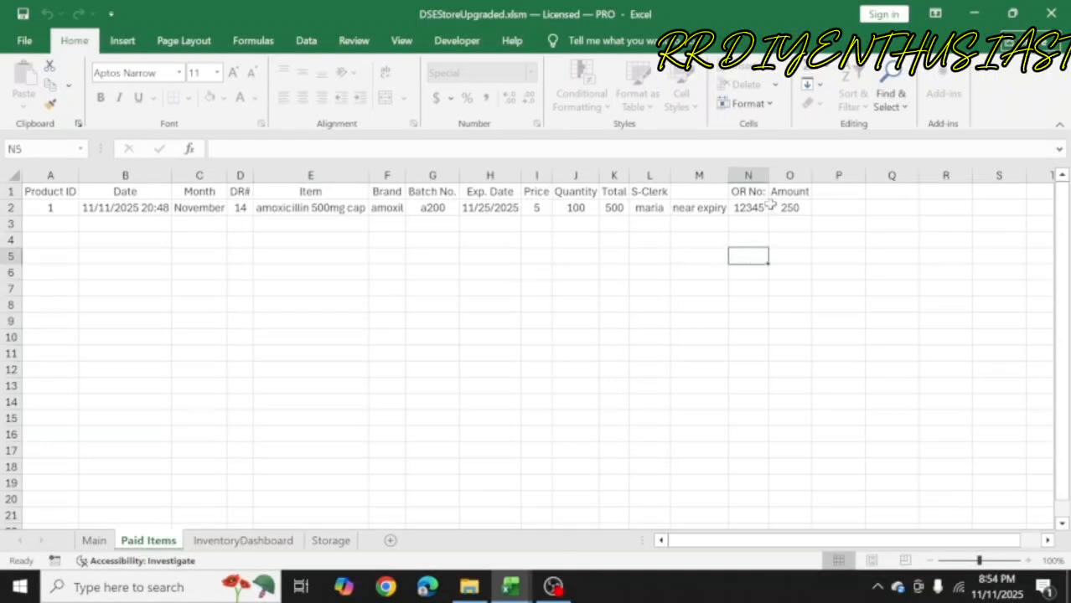
pyautogui.click(779, 208)
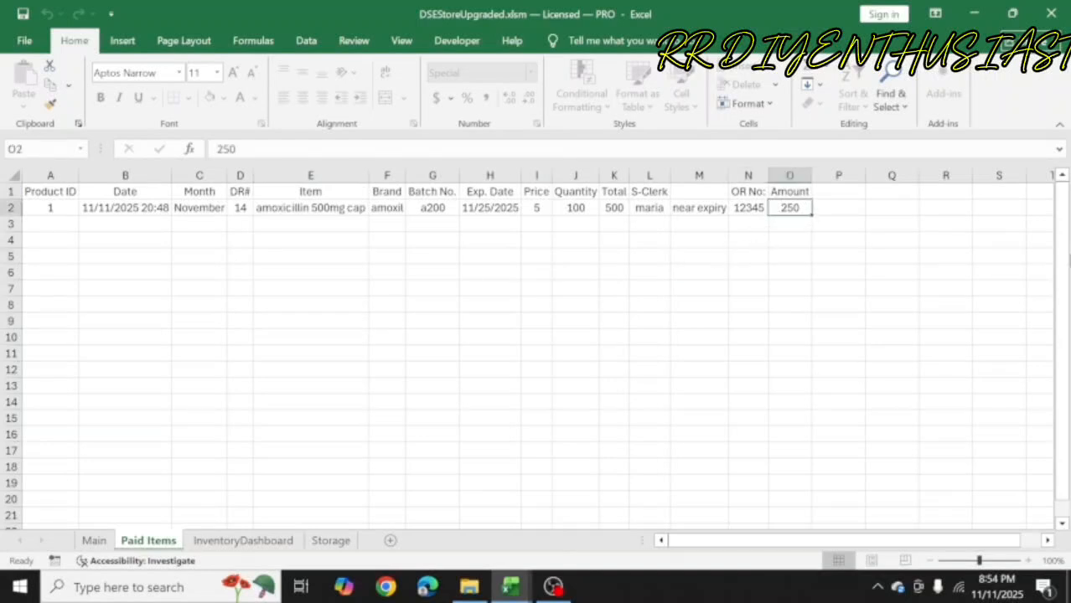
pyautogui.press('Left')
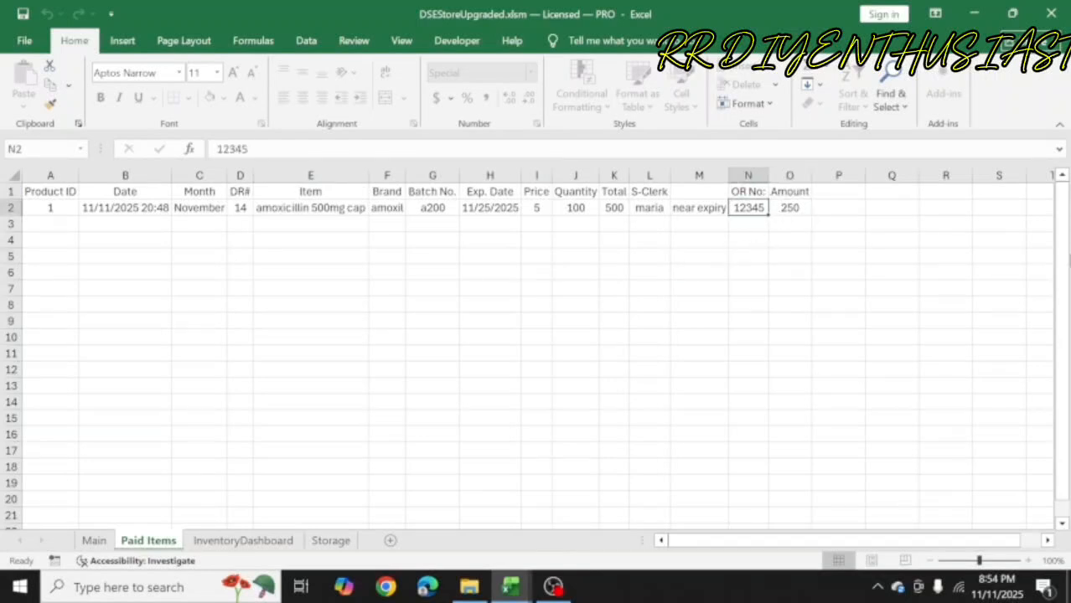
pyautogui.press('Left')
pyautogui.press('Left')
pyautogui.press('Left')
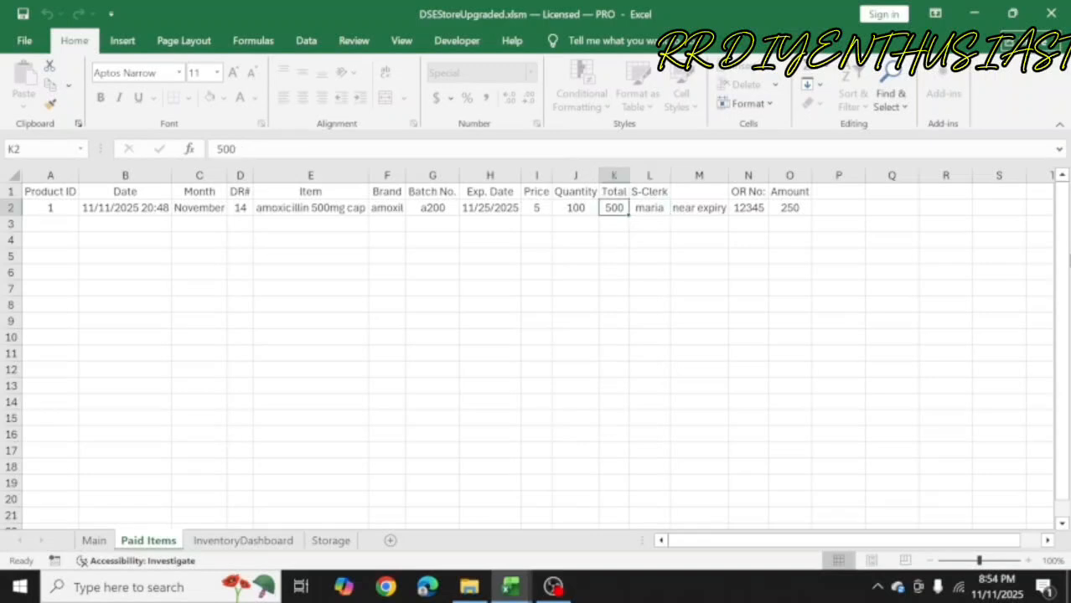
pyautogui.press('Left')
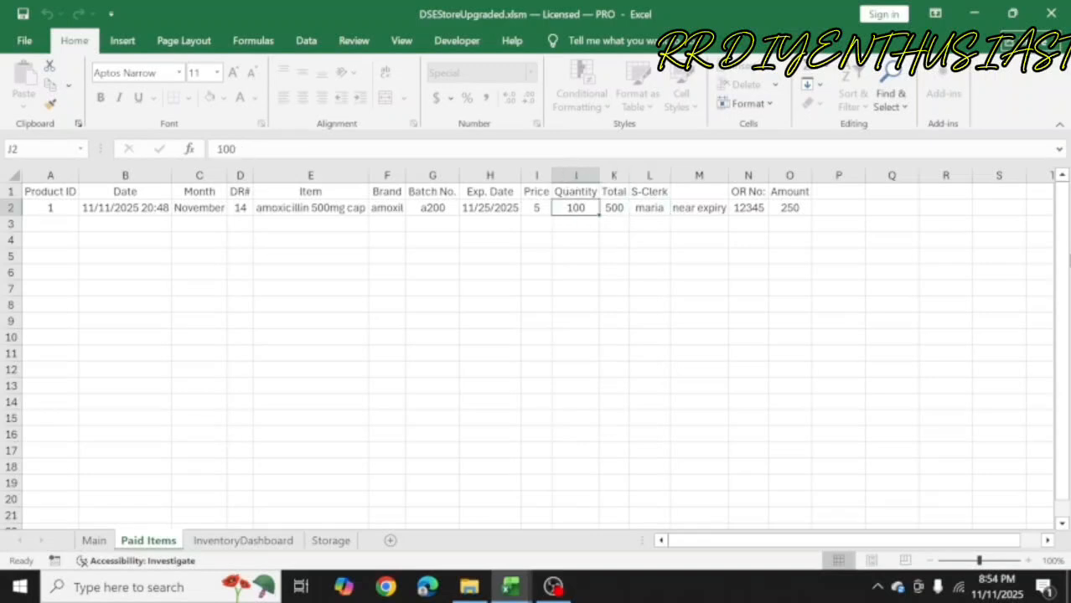
pyautogui.press('Left')
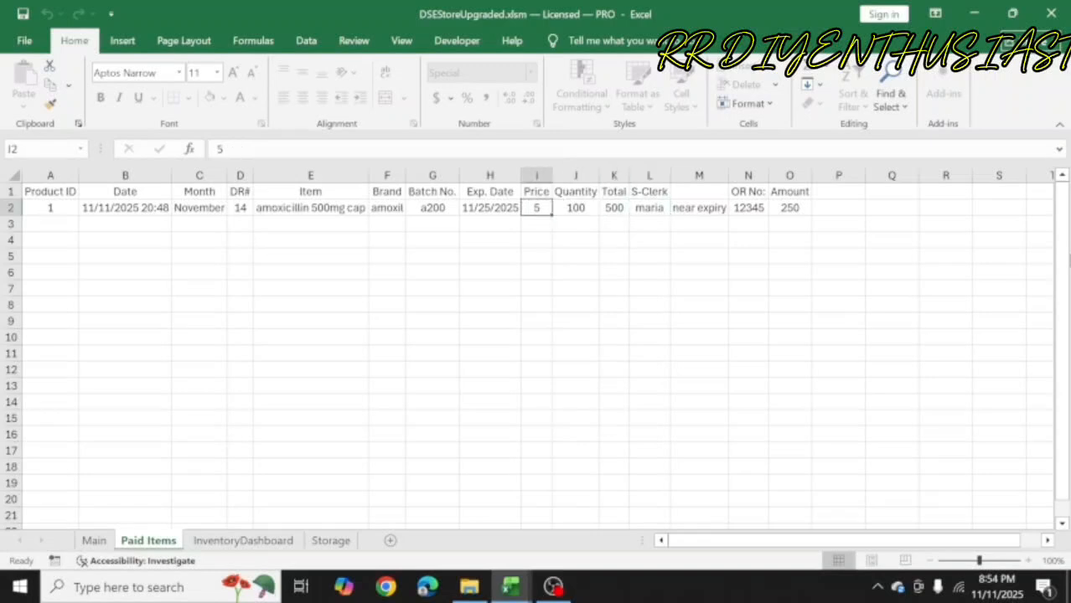
pyautogui.press('Left')
pyautogui.press('Home')
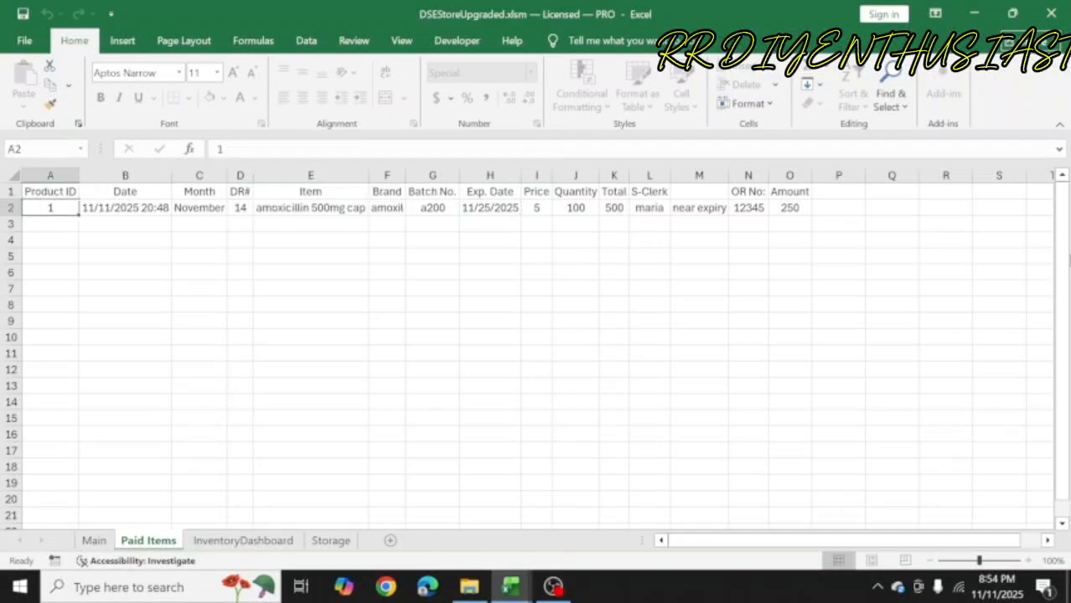
pyautogui.click(619, 400)
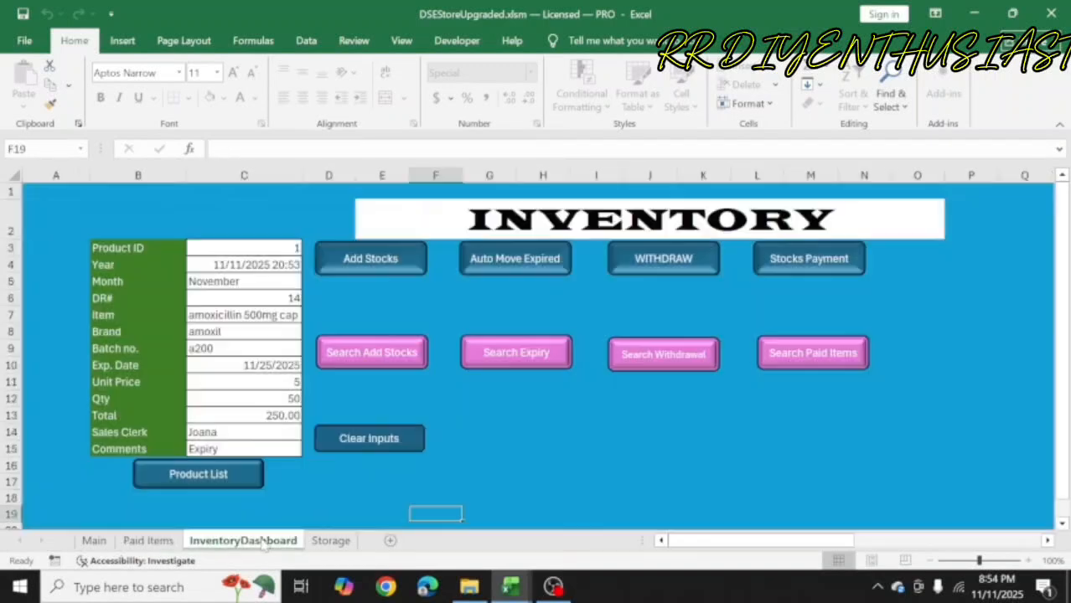
# Step: Run the added-stocks search and the near-expiry search from the InventoryDashboard sheet
pyautogui.click(561, 470)
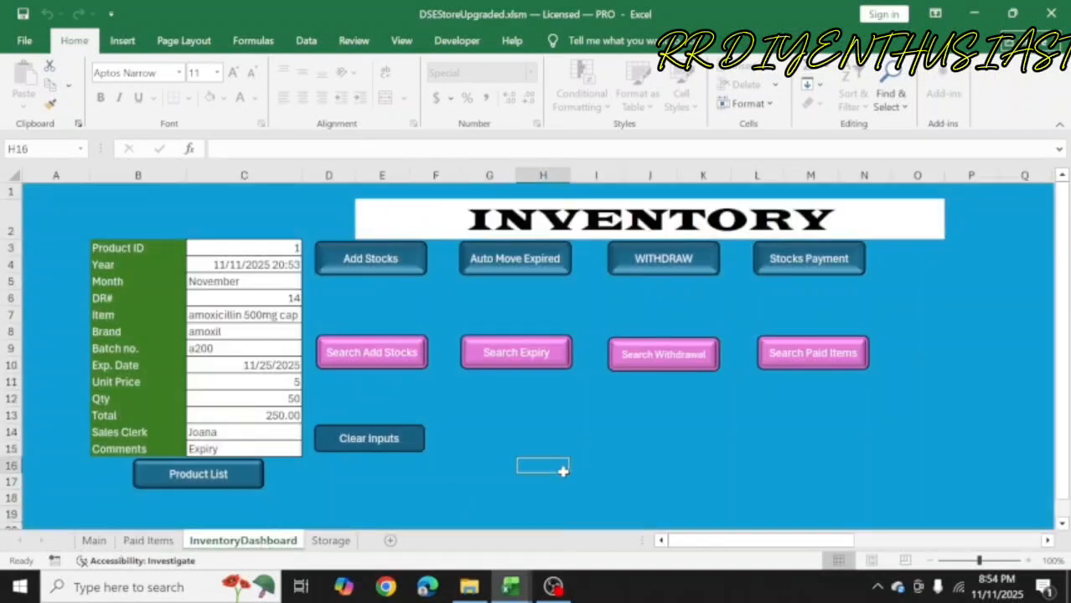
pyautogui.click(394, 372)
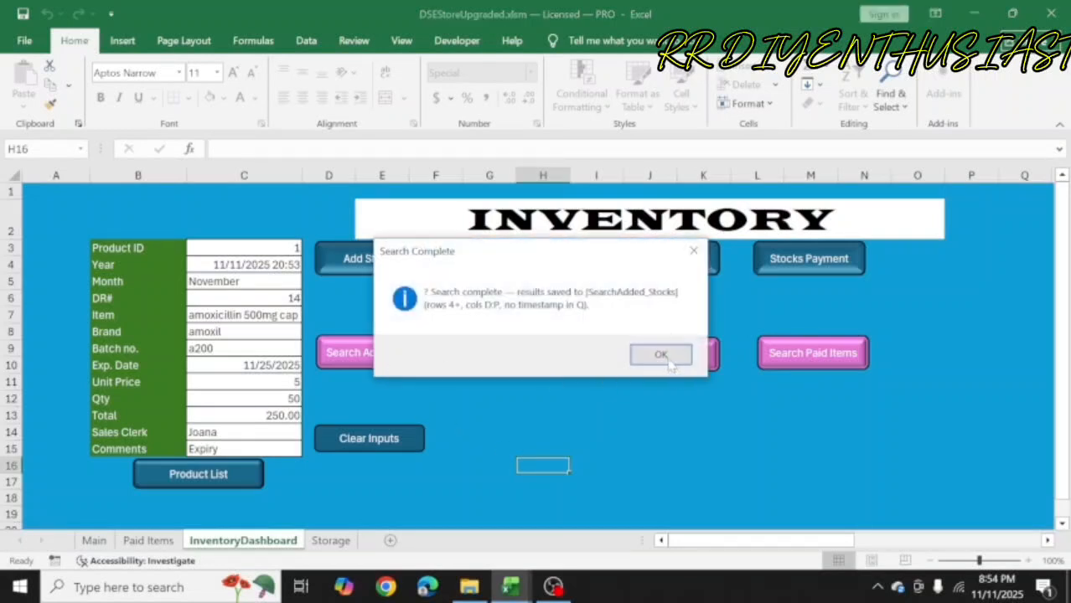
pyautogui.click(664, 356)
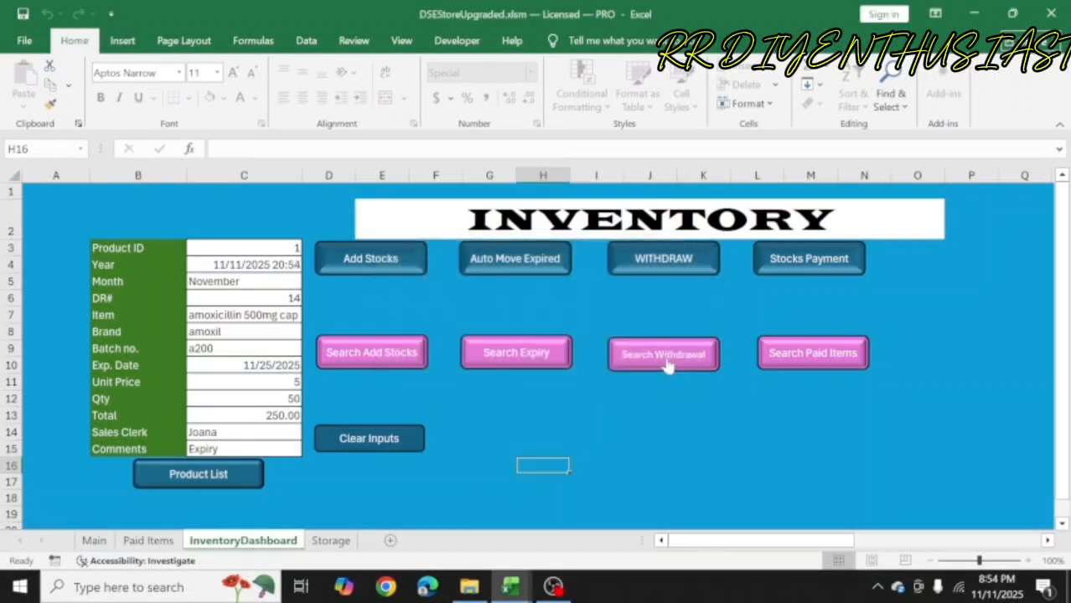
pyautogui.click(545, 369)
pyautogui.click(637, 357)
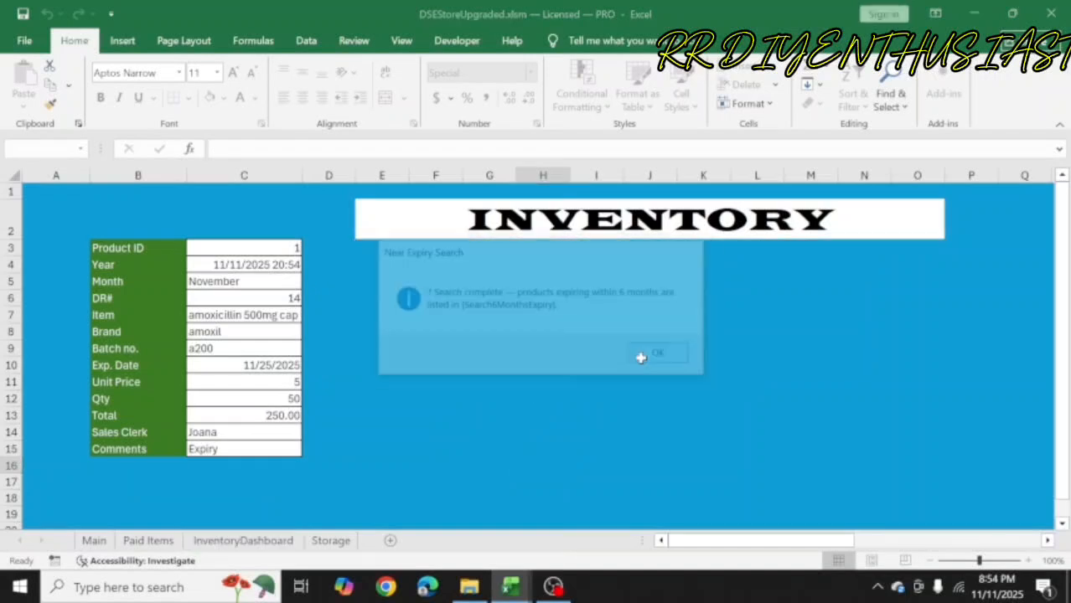
# Step: Clear the product entry form on the InventoryDashboard sheet
pyautogui.click(94, 541)
pyautogui.click(201, 542)
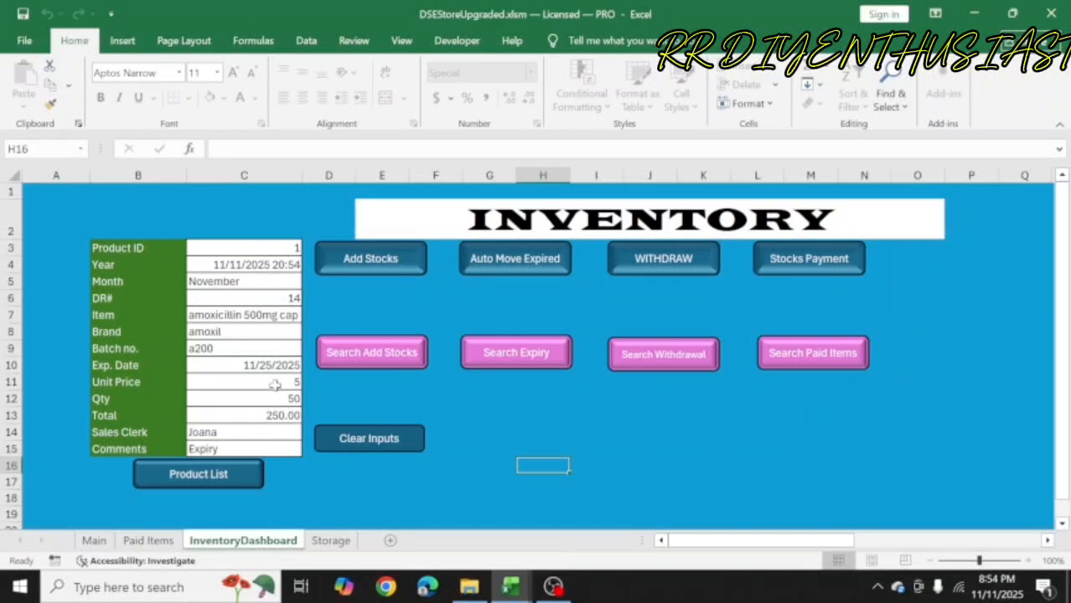
pyautogui.click(362, 441)
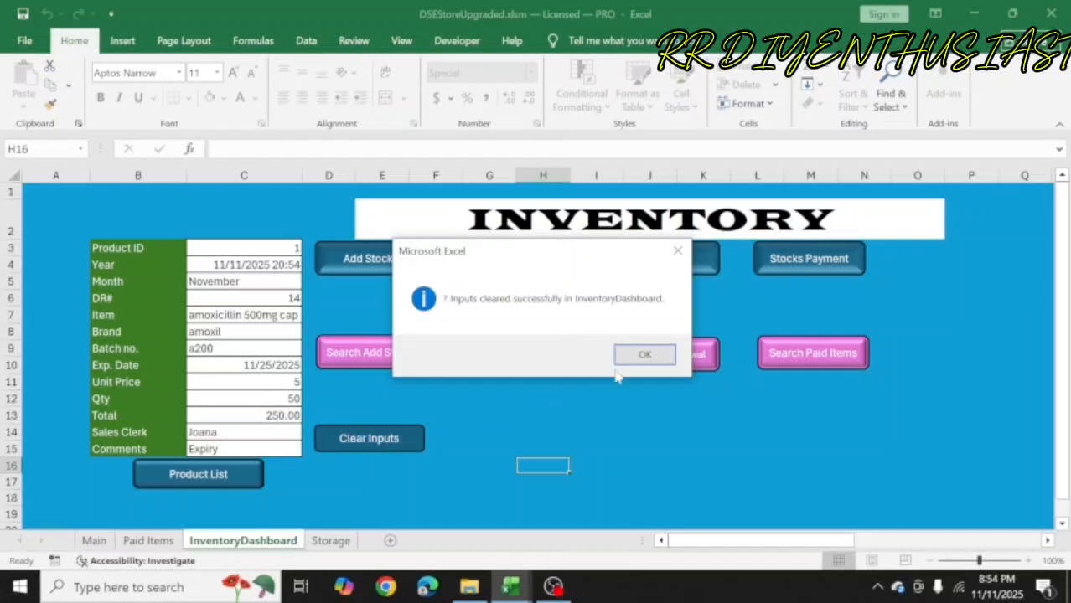
pyautogui.click(639, 357)
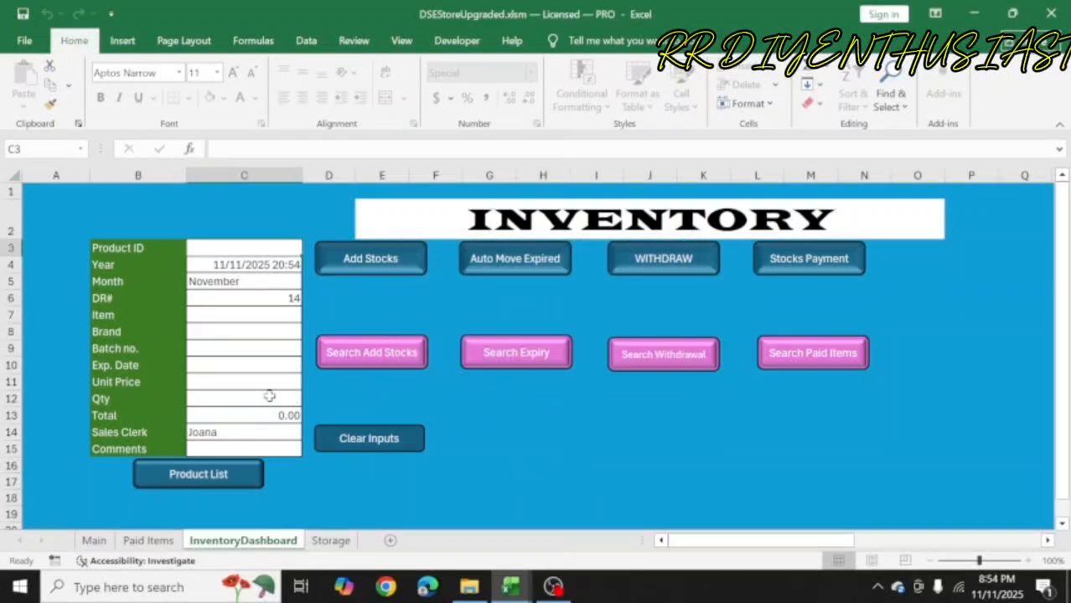
pyautogui.click(159, 511)
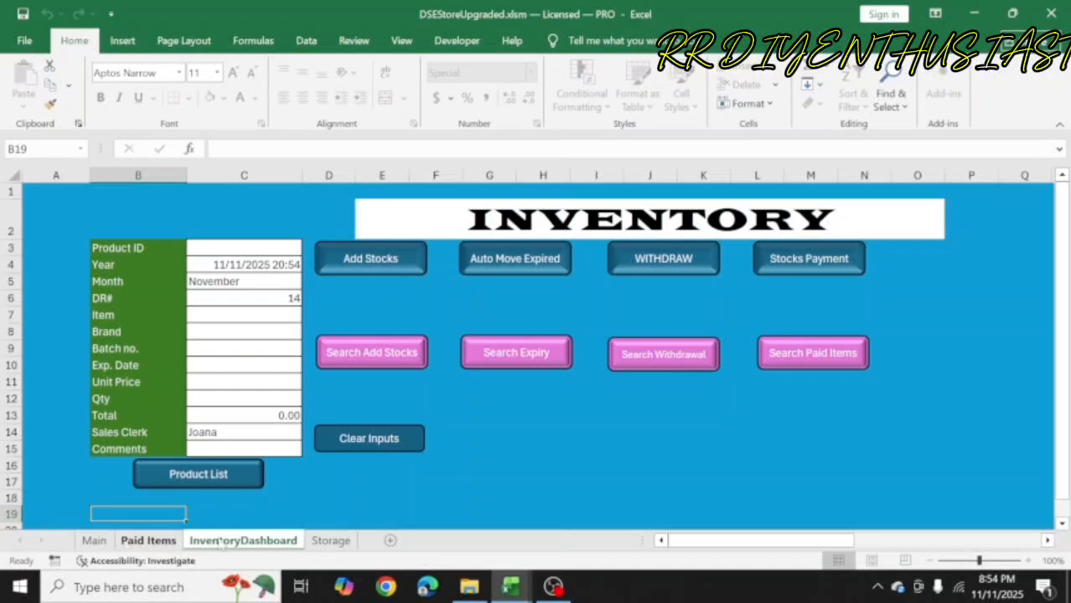
# Step: Refresh the Top 20 Products Sold (Last 24 Hours) chart on the Main sheet using Toggle Graph
pyautogui.click(99, 541)
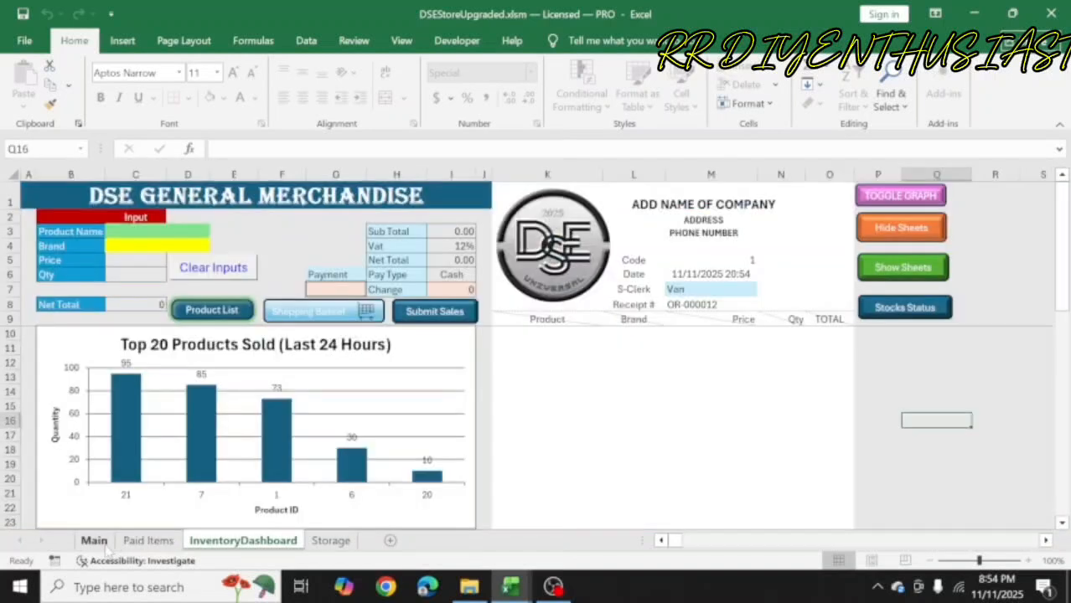
pyautogui.click(612, 458)
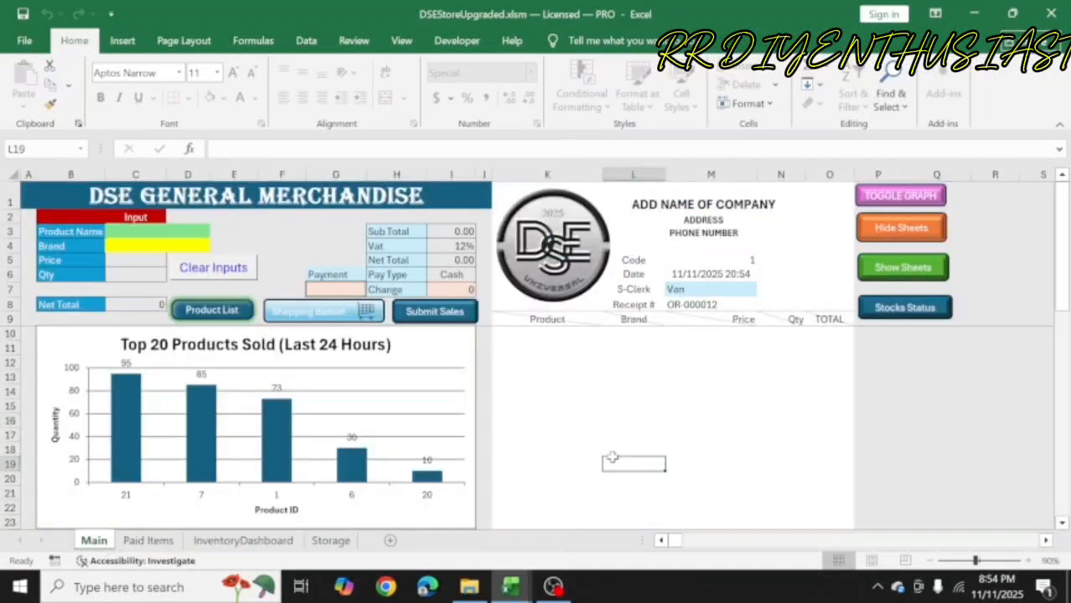
pyautogui.click(874, 431)
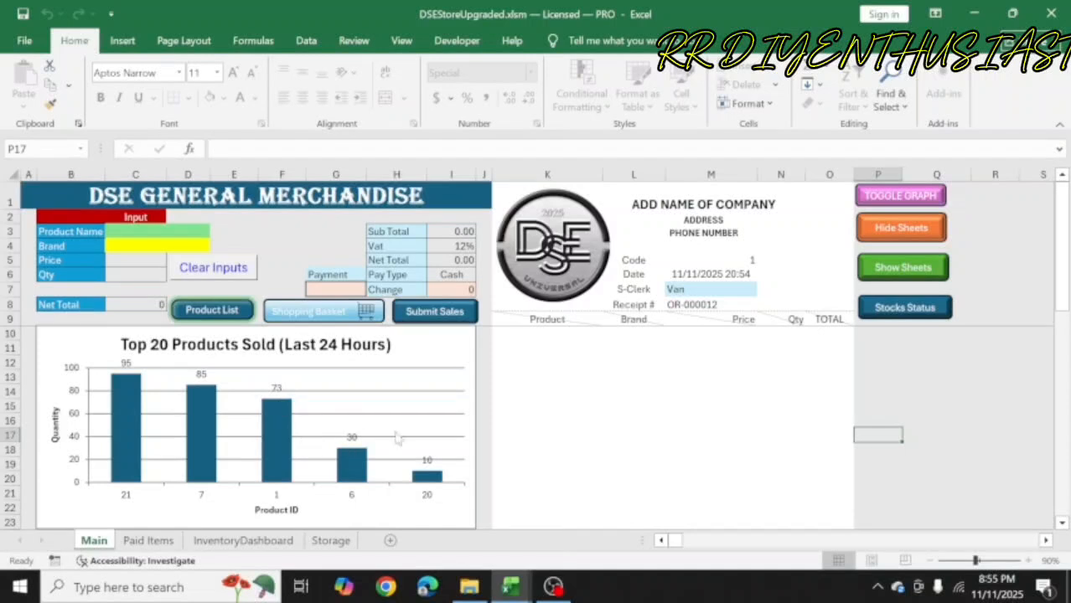
pyautogui.moveTo(277, 431)
pyautogui.click(900, 197)
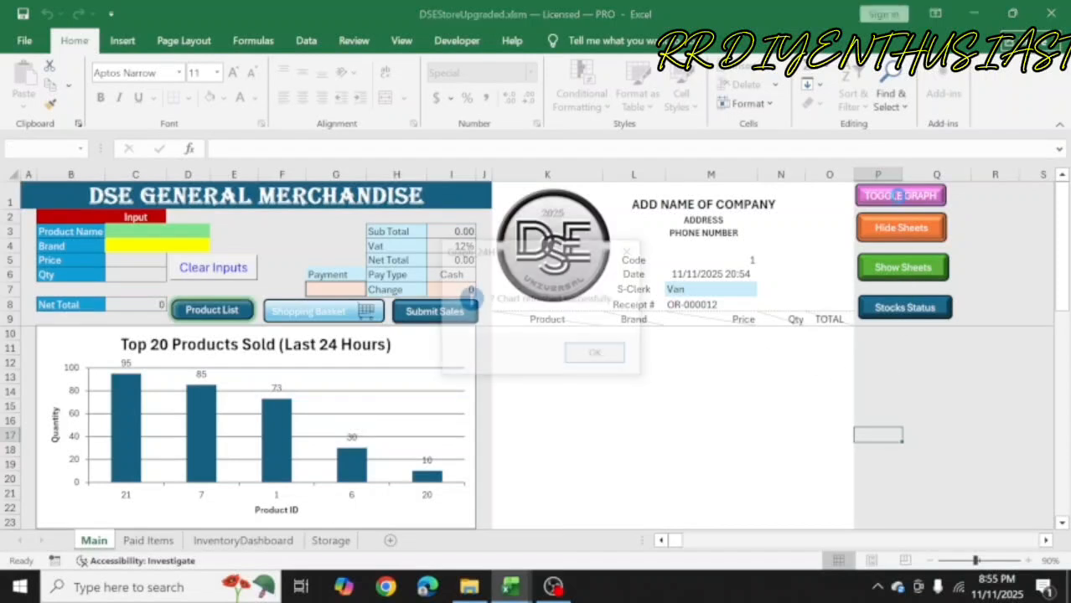
pyautogui.click(597, 356)
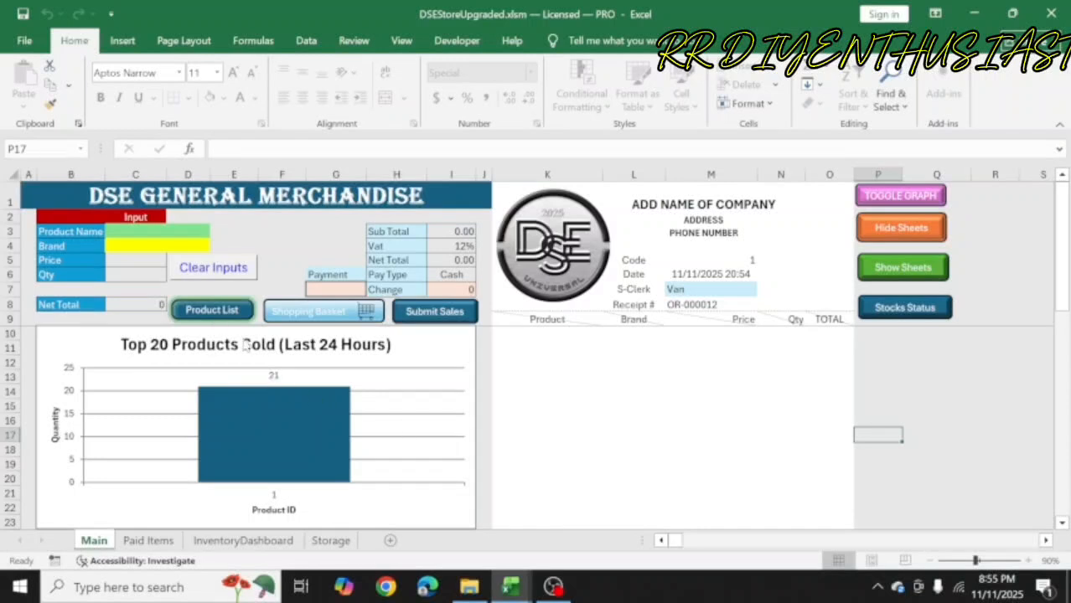
# Step: View the product list from the Main sheet, close it without choosing an item, and return to Main
pyautogui.click(213, 310)
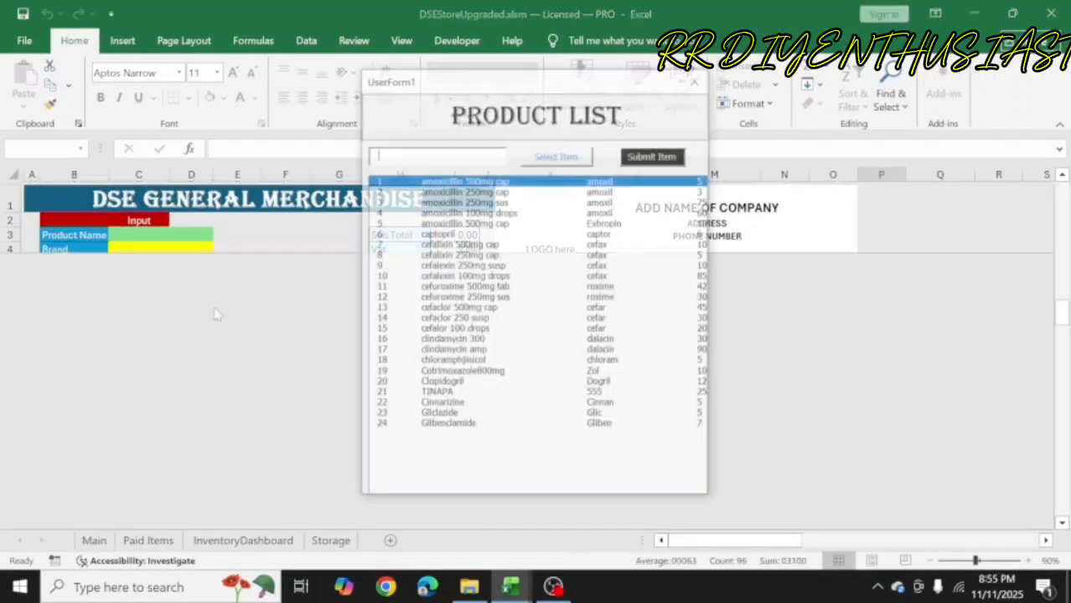
pyautogui.click(694, 79)
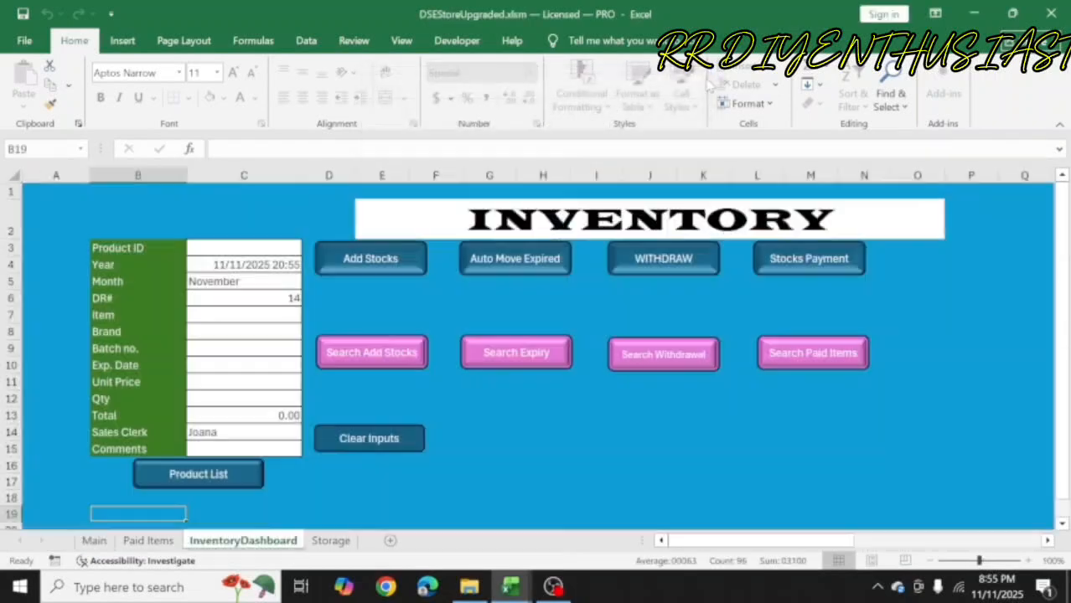
pyautogui.click(94, 541)
pyautogui.click(943, 419)
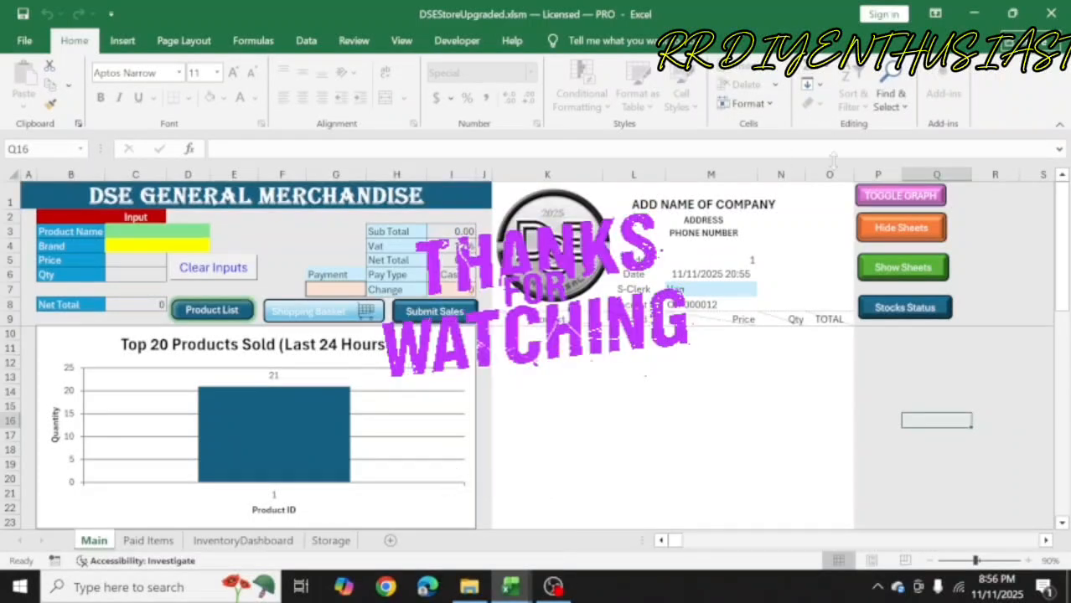
pyautogui.click(554, 588)
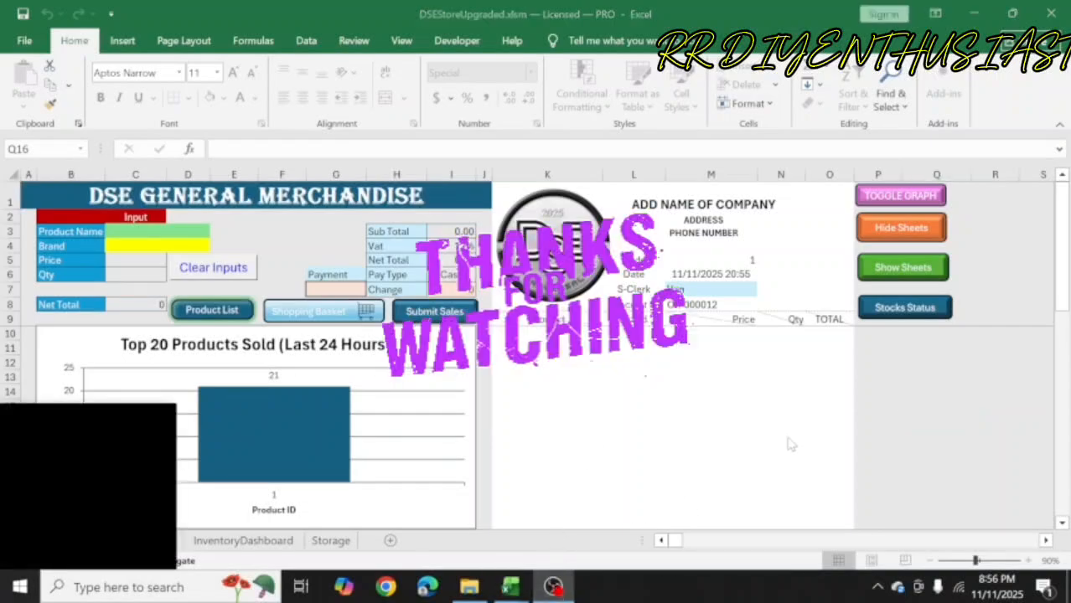